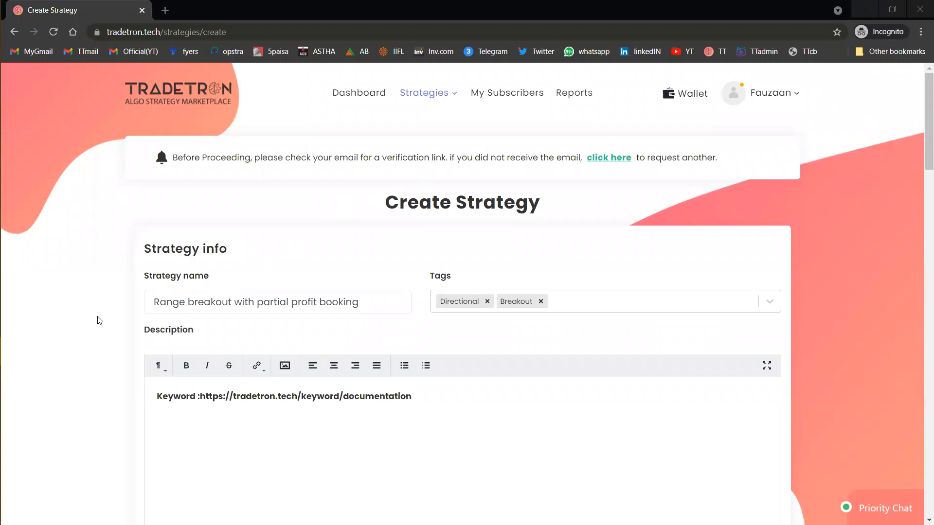
Step: Review the strategy info and highlight the keyword documentation link in the description
scroll(99, 320, "down", 1)
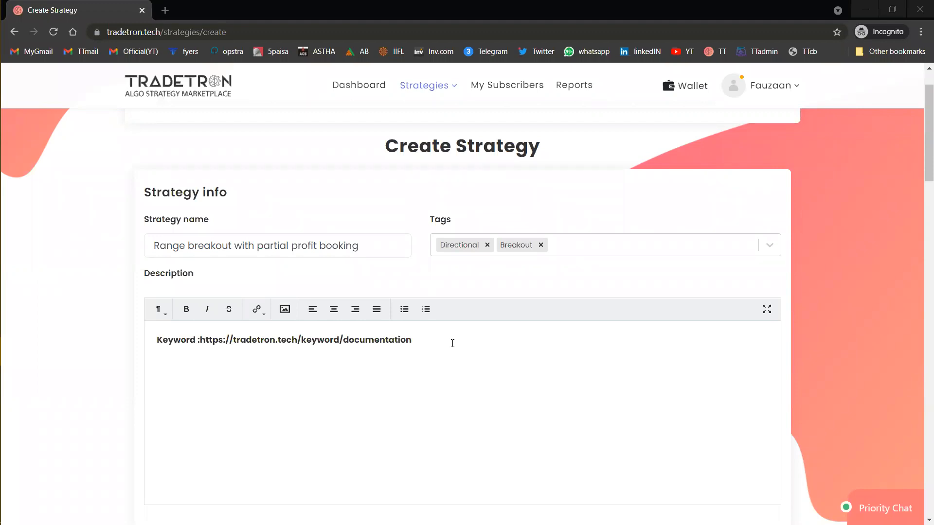
scroll(453, 343, "down", 1)
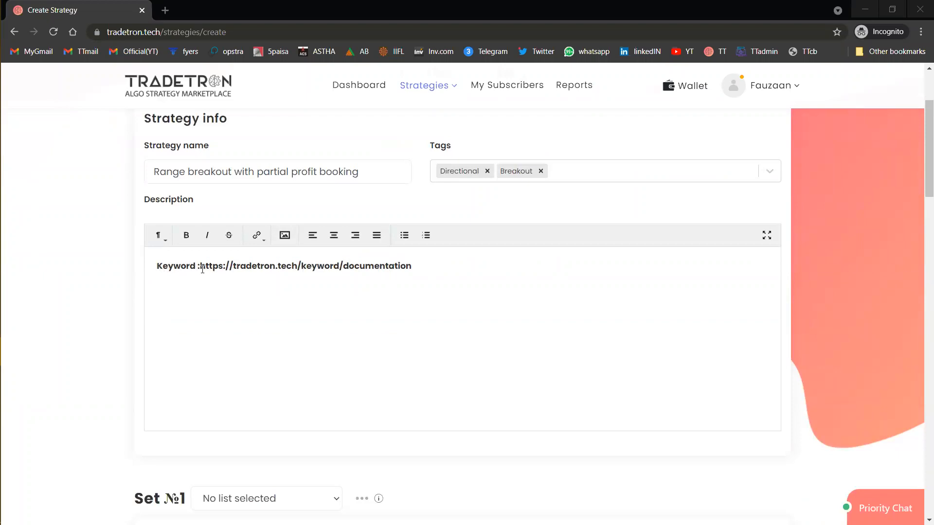
mouse_move(200, 267)
left_mouse_down()
mouse_move(415, 268)
mouse_move(202, 267)
left_mouse_up()
left_click(414, 267)
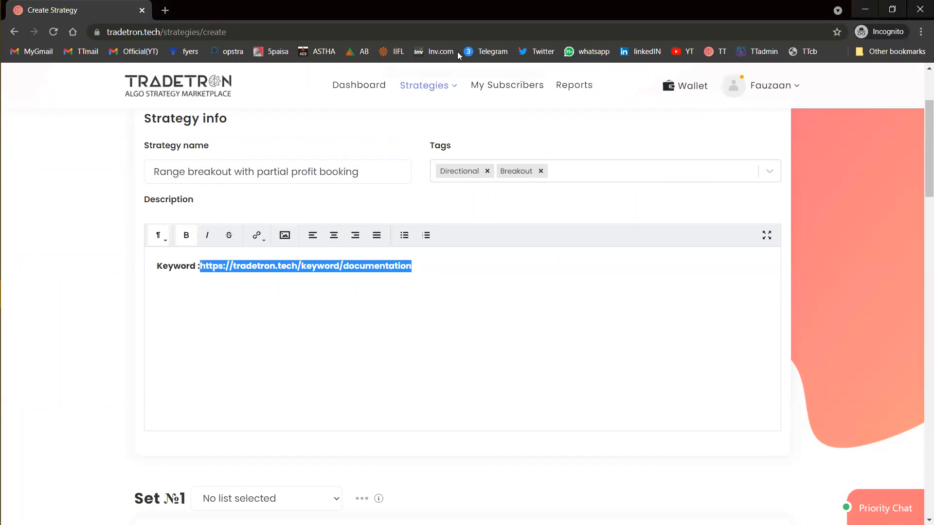
key("alt+Tab")
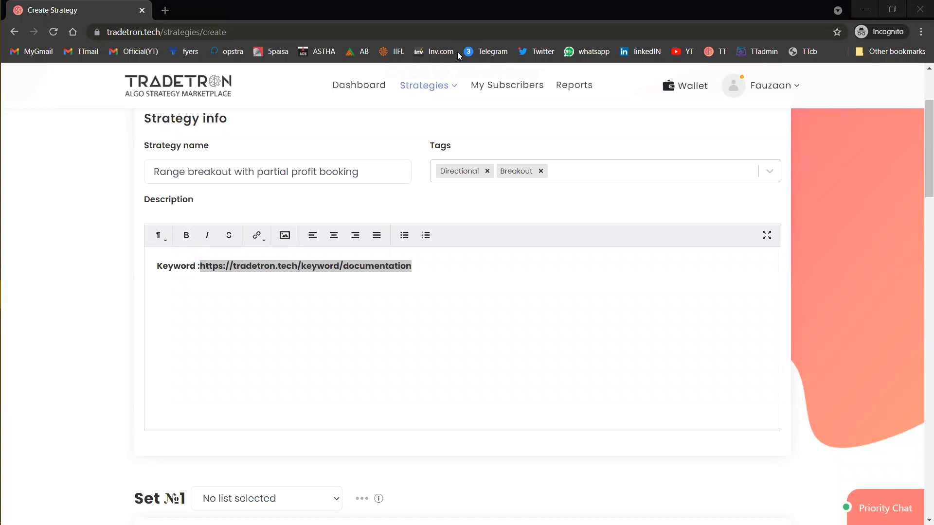
left_click(458, 274)
left_click(458, 273)
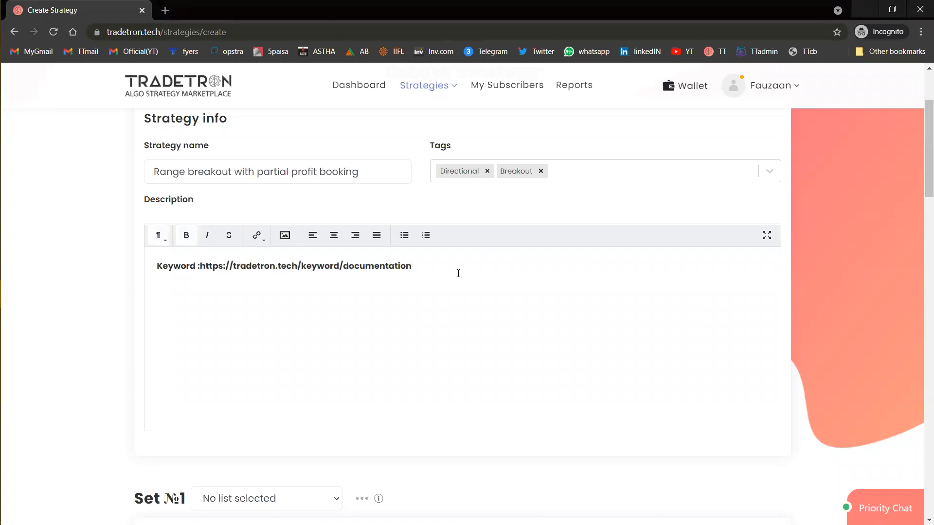
Step: Start an entry condition for Set 1 with the Time keyword on the NSE exchange
scroll(89, 433, "down", 6)
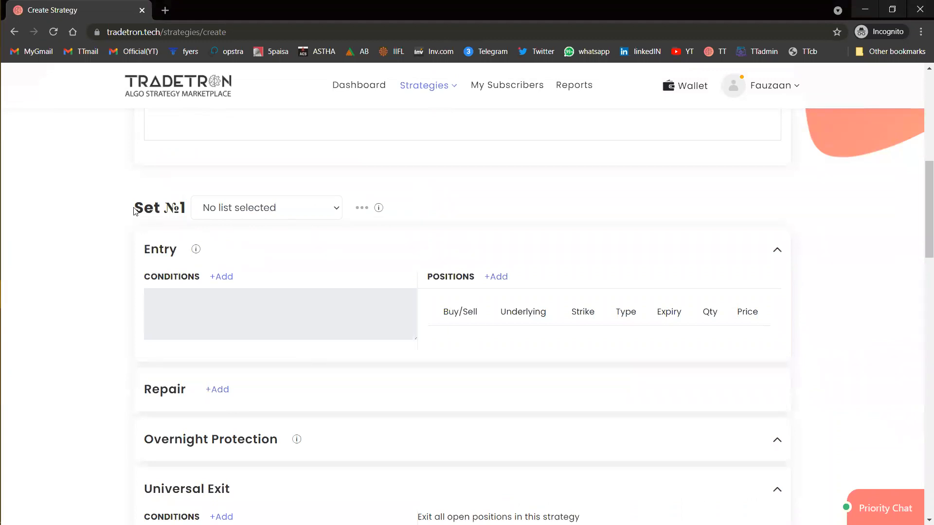
left_click_drag(134, 208, 183, 208)
left_click(218, 250)
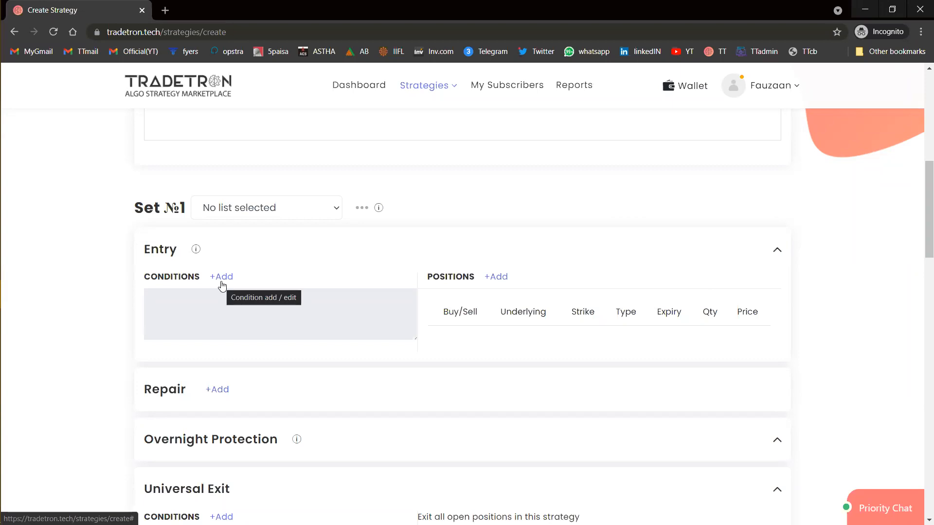
left_click(221, 284)
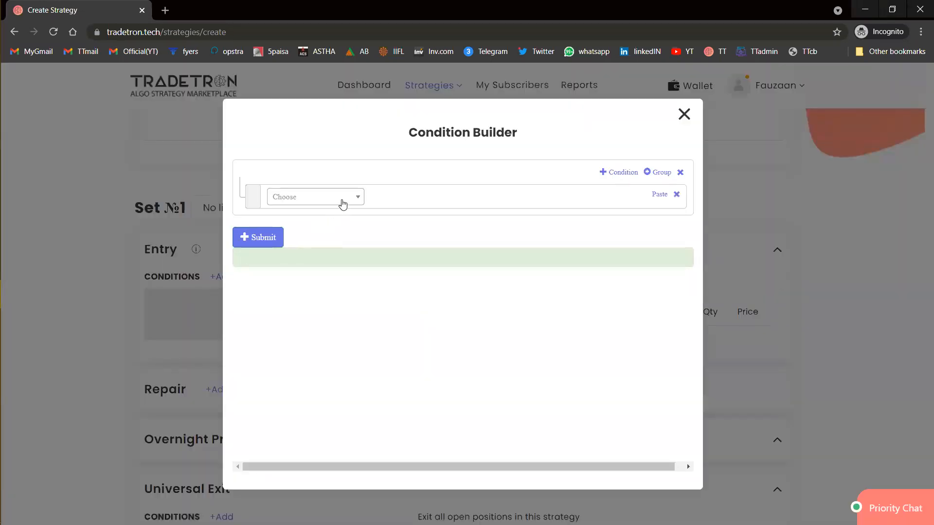
left_click(343, 202)
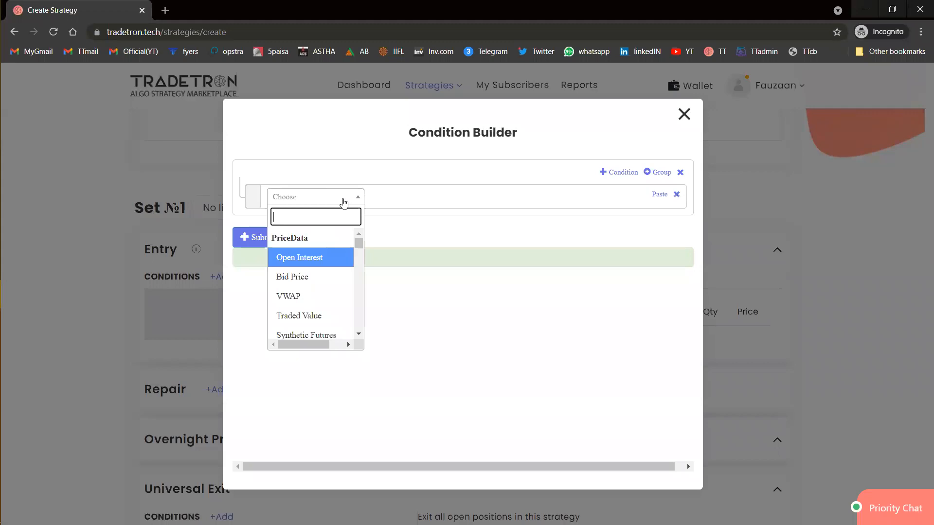
type("time")
key("Down")
key("Return")
key("Tab")
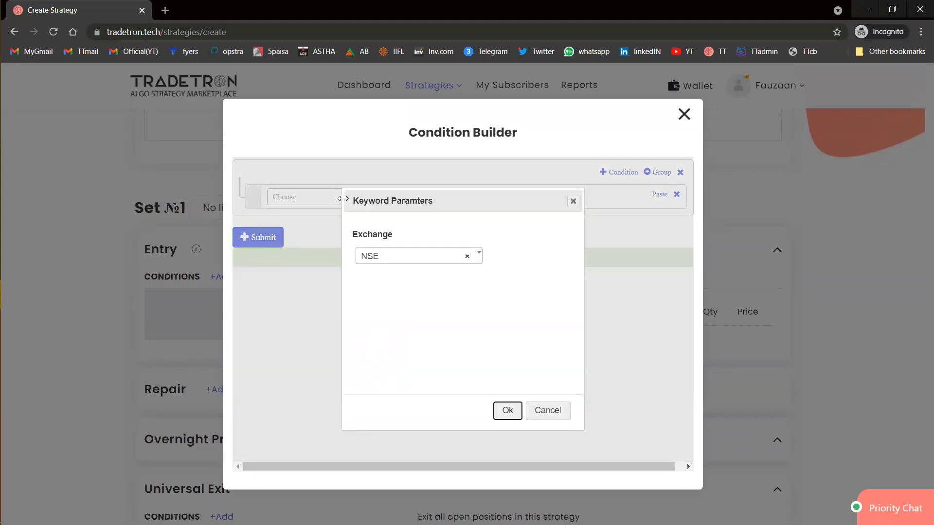
key("Return")
Step: Complete the time condition with a greater-than operator and the Number keyword set to 0930
left_click(344, 203)
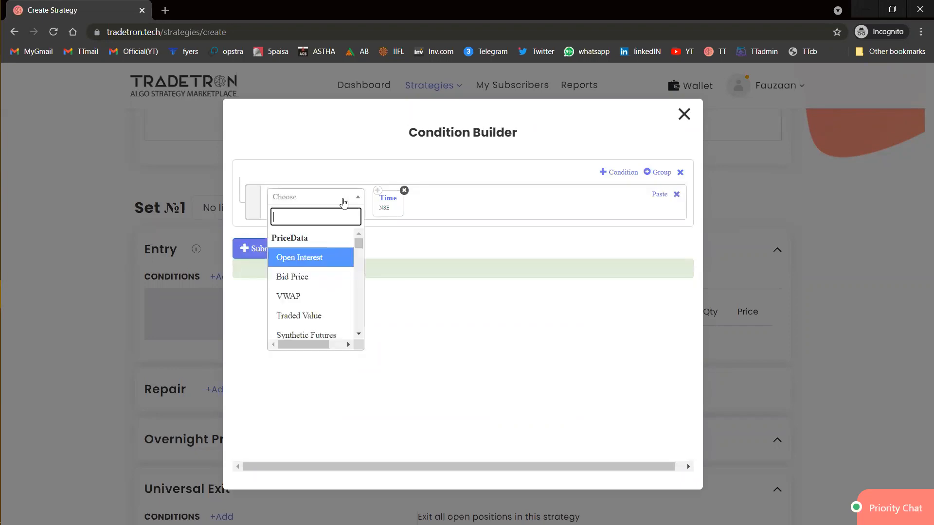
type(">")
key("Return")
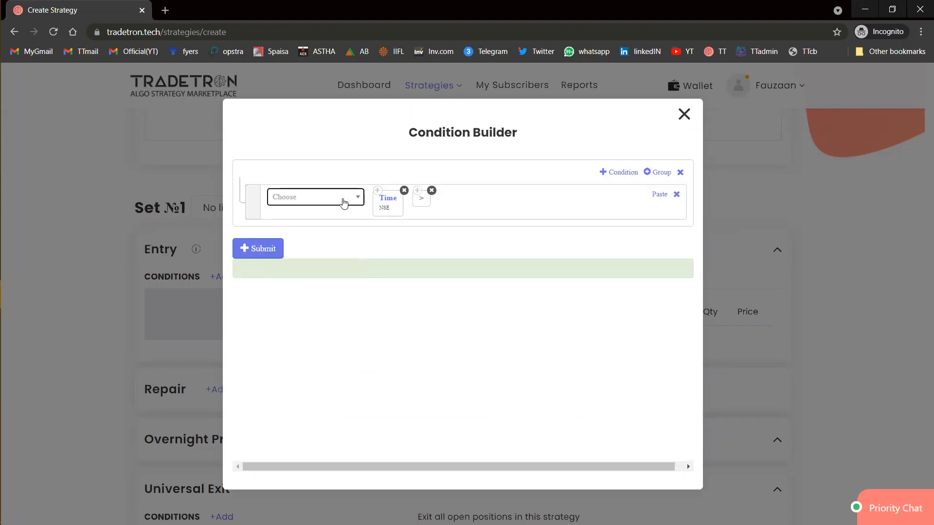
left_click(344, 203)
type("mu")
type("ber")
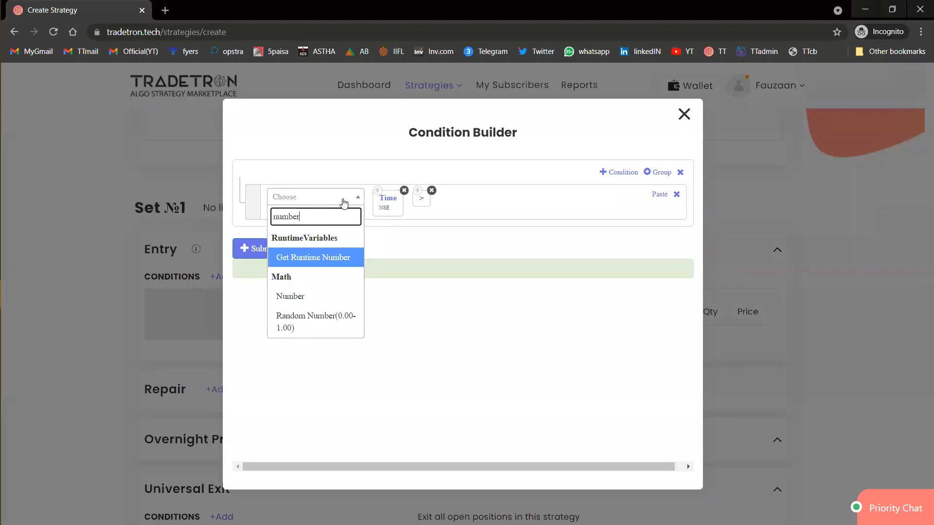
key("Down")
key("Return")
type("09")
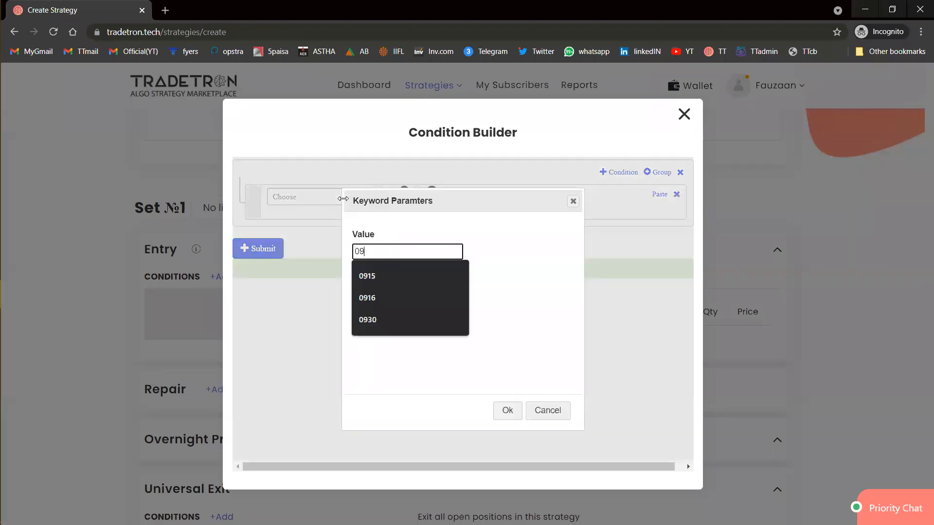
type("30")
key("Tab")
key("Return")
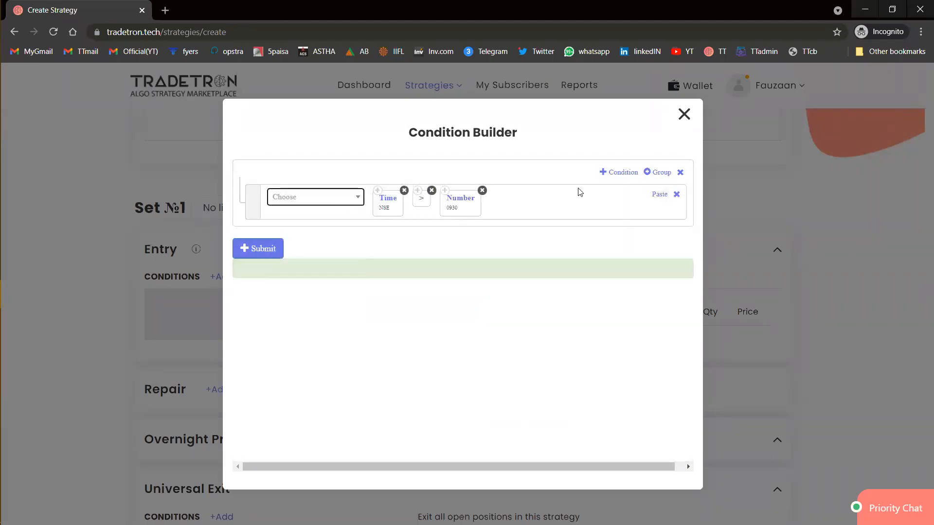
Step: Add a second AND condition with the ORB keyword for the High, from 09:15 to an end time of 09:44
left_click(605, 173)
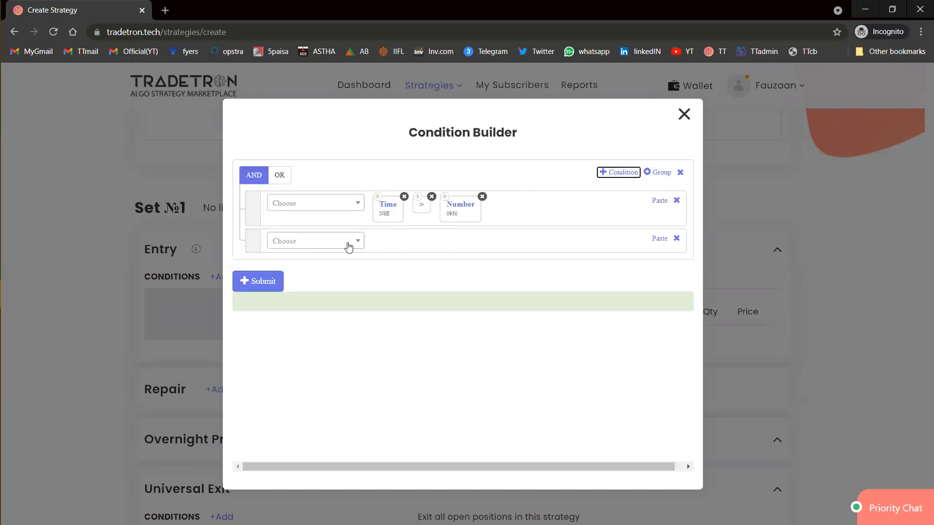
left_click(348, 246)
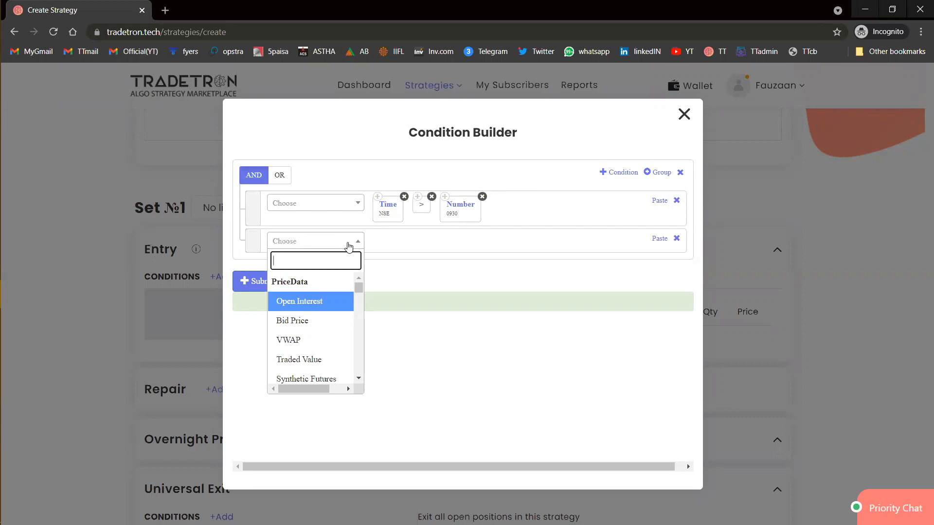
type("orb")
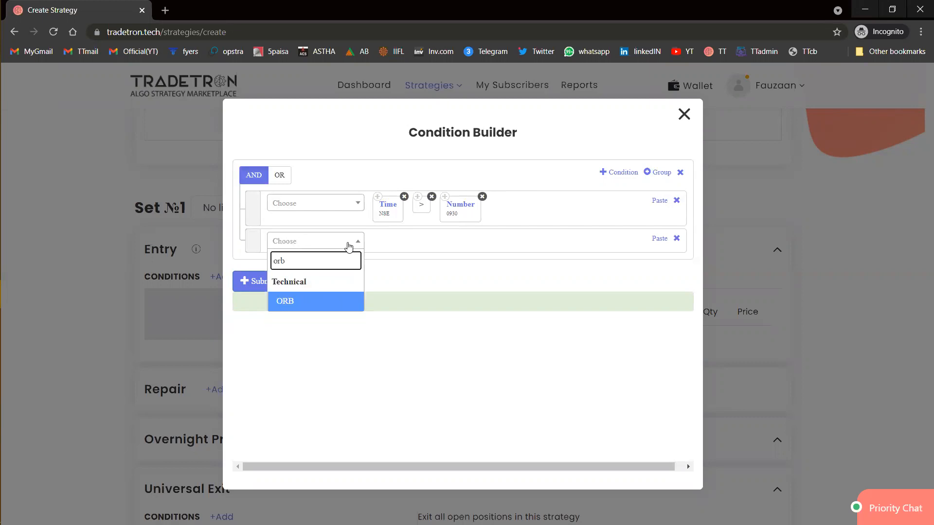
key("Return")
key("Tab")
key("Tab")
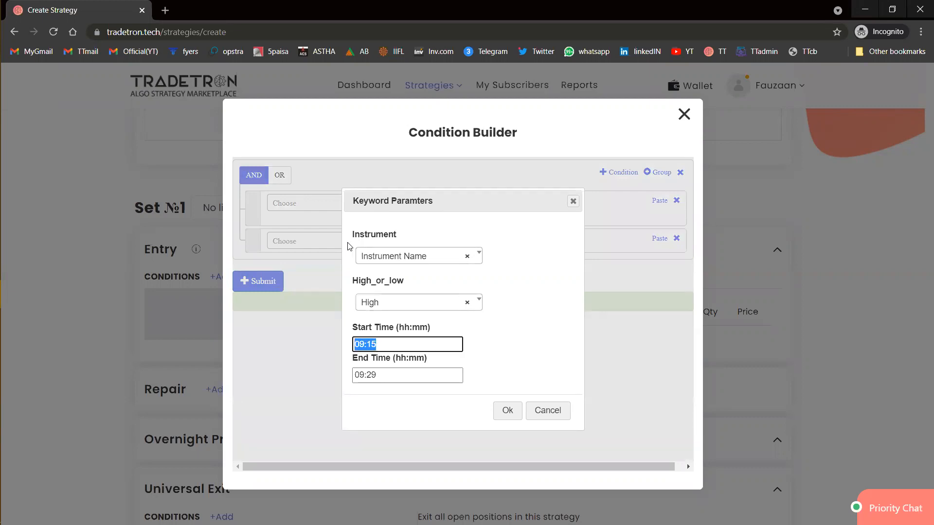
key("Tab")
key("End")
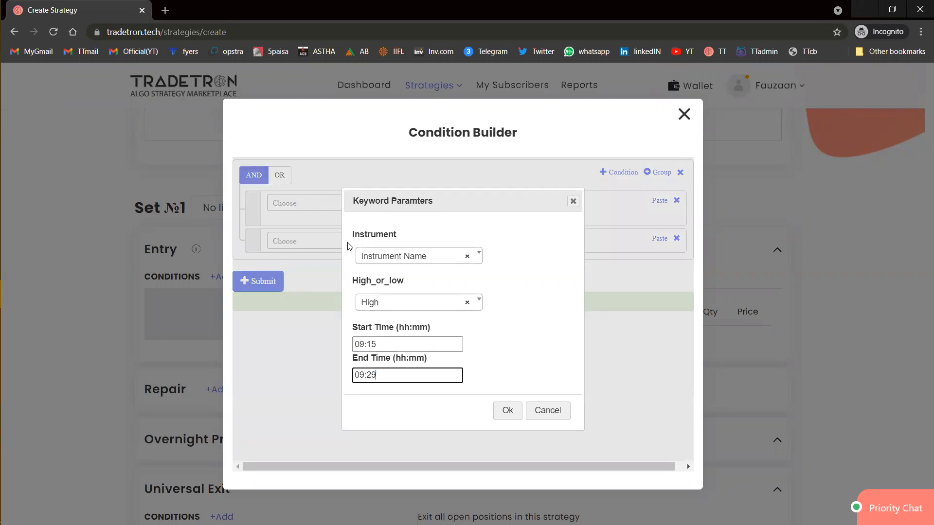
key("BackSpace")
key("BackSpace")
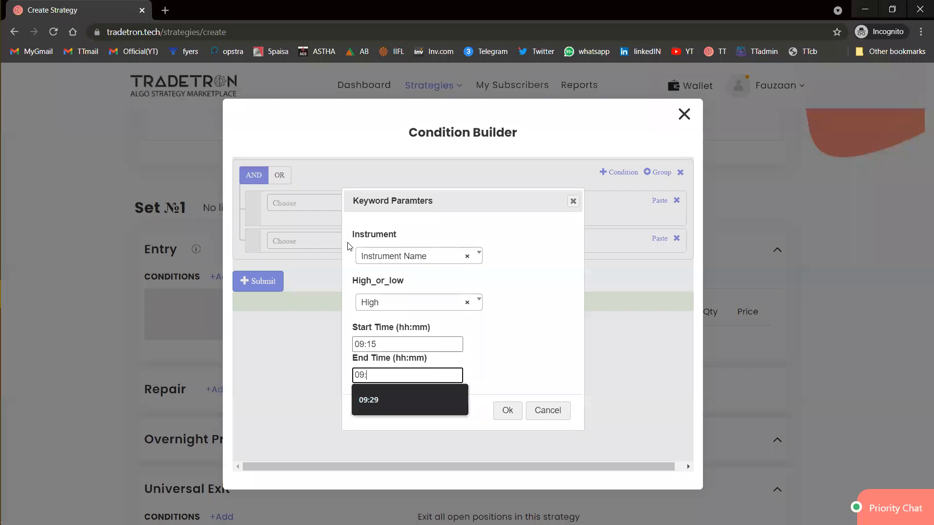
type("44")
key("Tab")
key("Return")
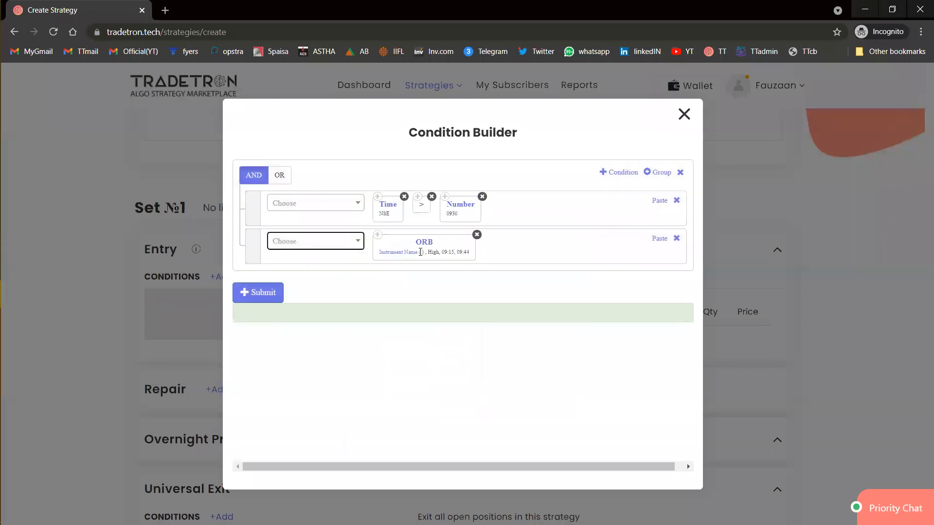
Step: Set the ORB keyword's instrument to NIFTY 50 on the NFO exchange
left_click(401, 253)
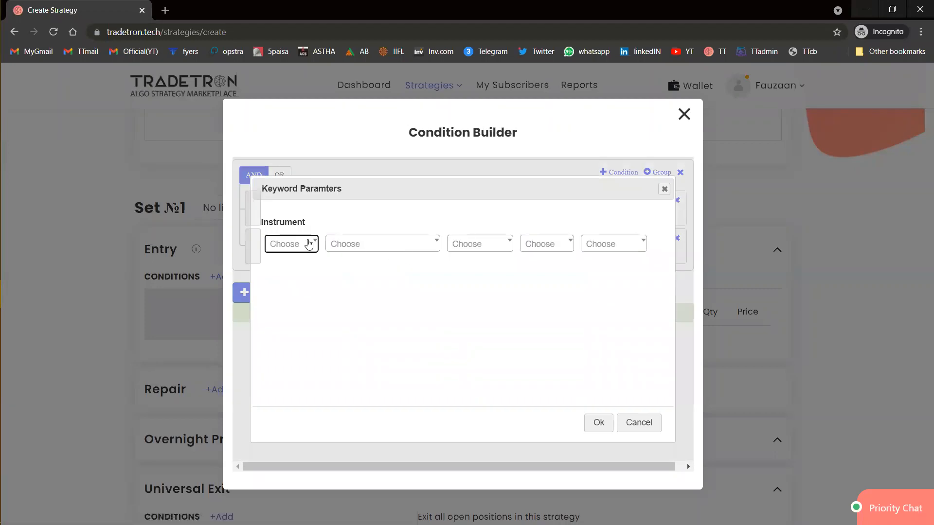
left_click(307, 244)
type("nfo")
key("Return")
type("nifty")
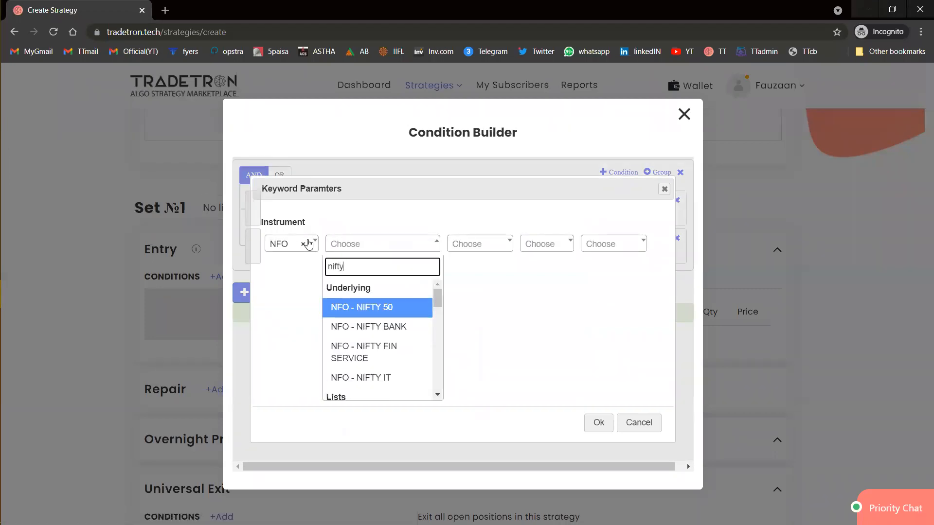
key("Return")
key("Tab")
key("Tab")
key("Return")
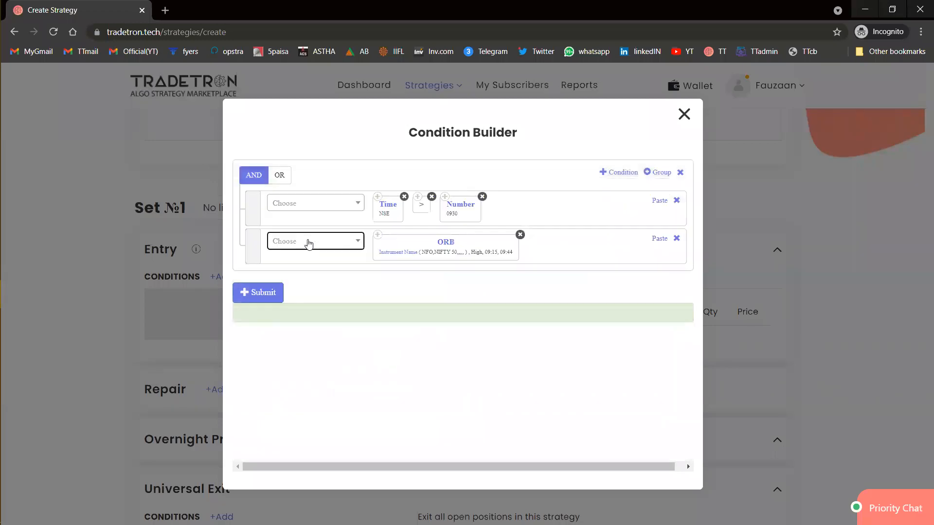
Step: Add the LTP keyword to the second condition and place it before ORB
left_click(307, 243)
type("l")
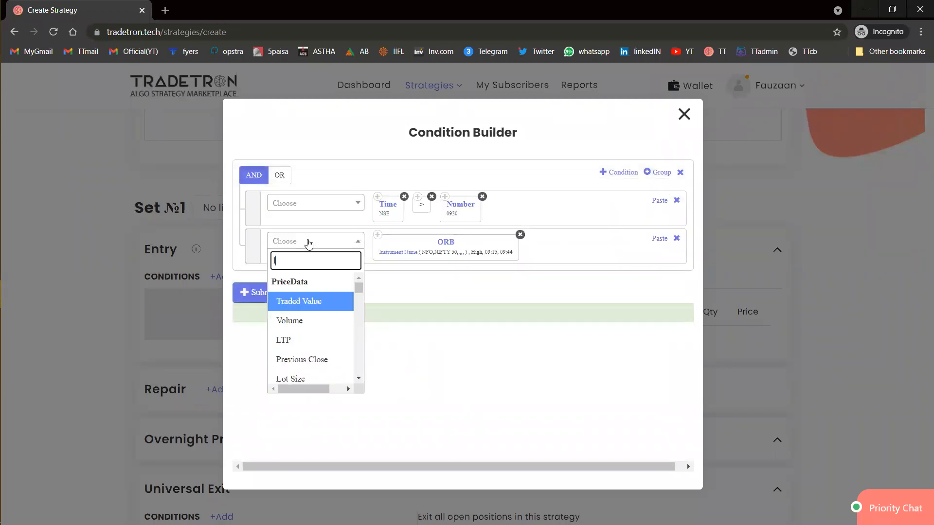
type("tp")
key("Return")
key("Tab")
key("Return")
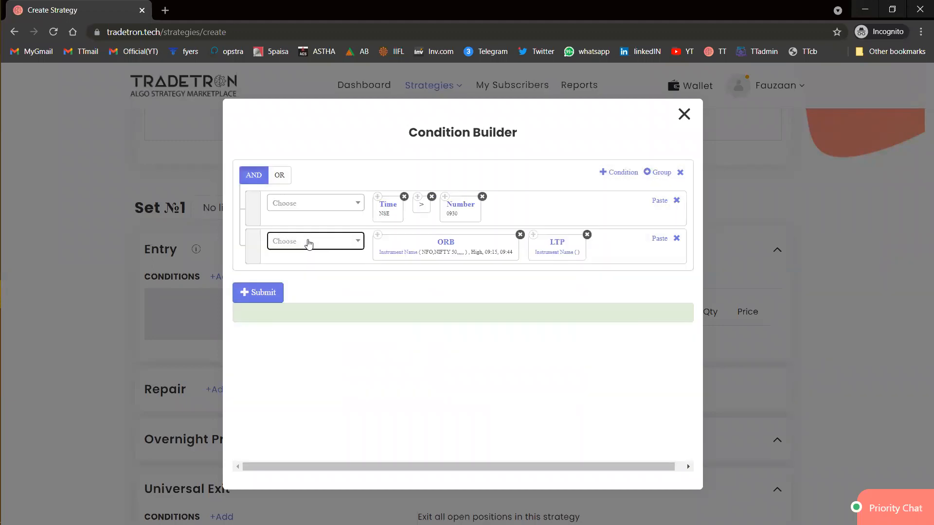
left_click_drag(562, 253, 387, 253)
Step: Copy the greater-than operator from the time condition into the second condition, between LTP and ORB
left_click(417, 197)
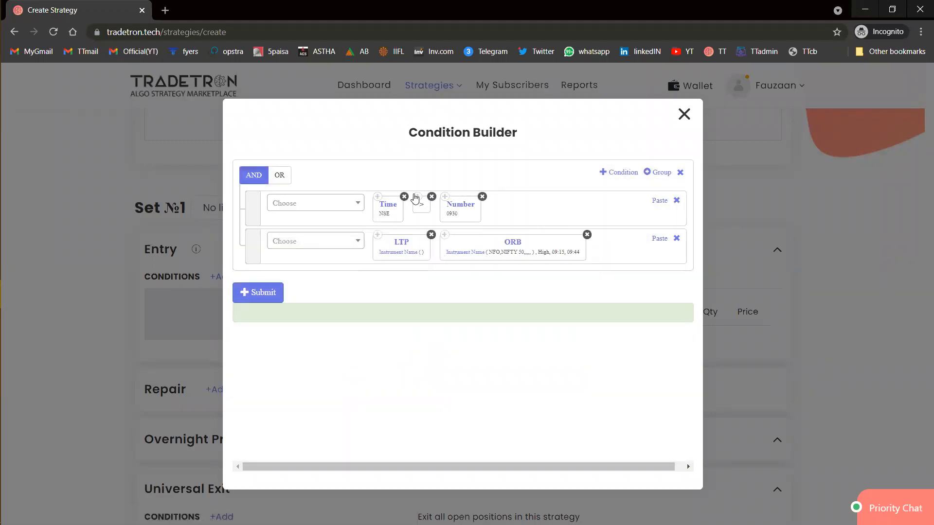
left_click(657, 238)
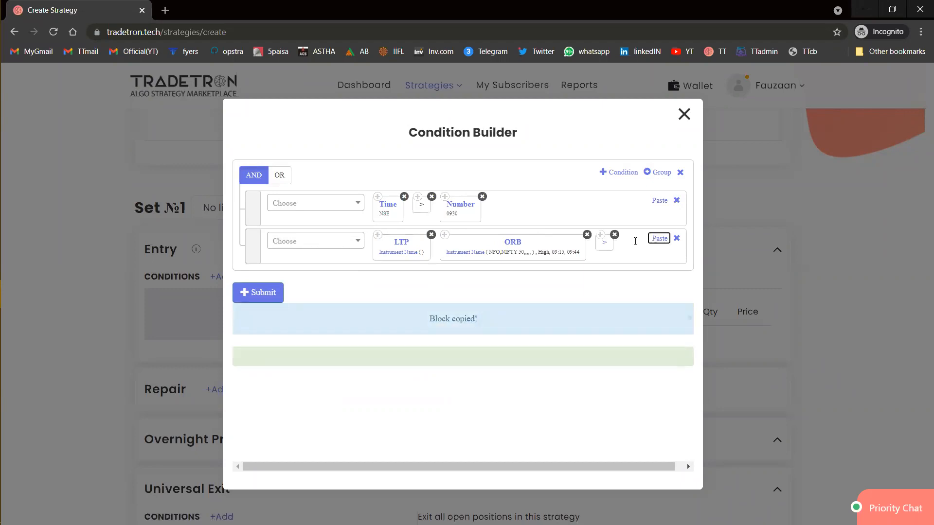
left_click_drag(612, 250, 438, 251)
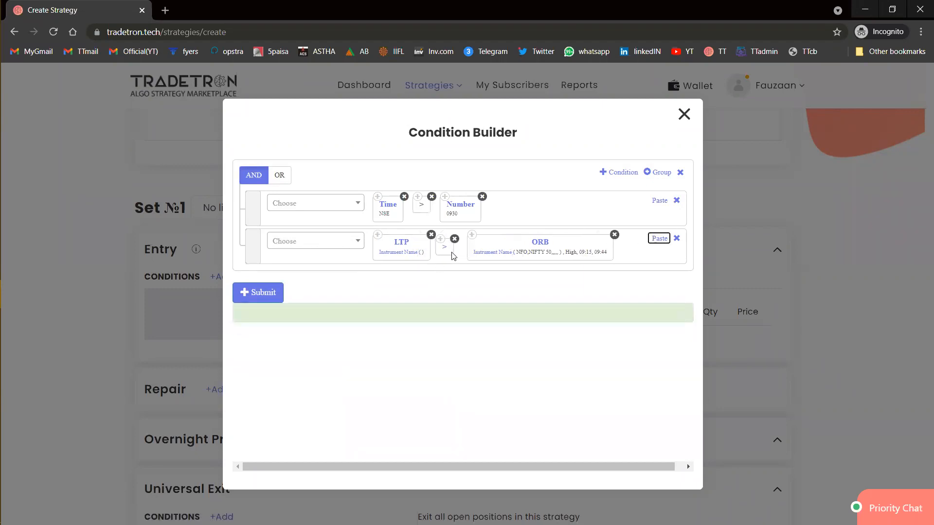
Step: Set the LTP keyword's instrument to NIFTY 50 on the NFO exchange
left_click(408, 258)
left_click(299, 248)
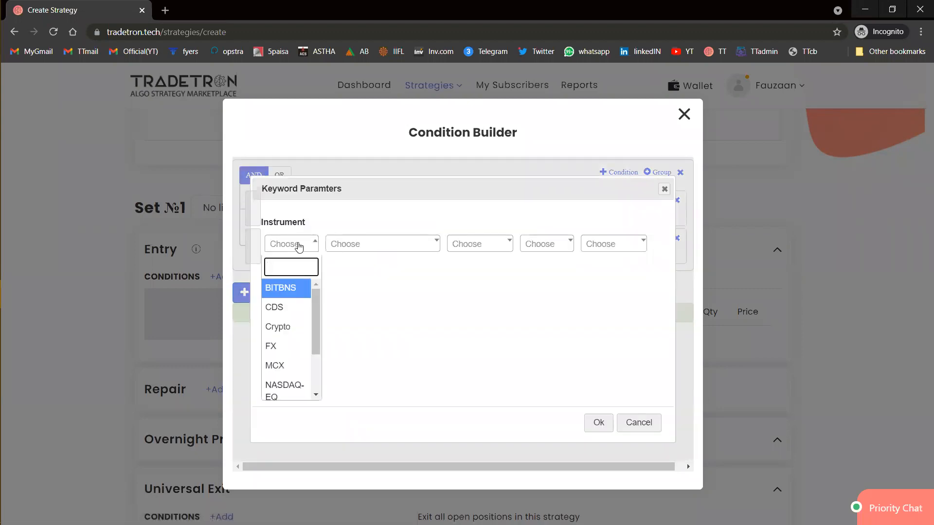
type("nfo")
key("Return")
type("nif")
key("Return")
key("Tab")
key("Tab")
key("Tab")
key("Tab")
key("Return")
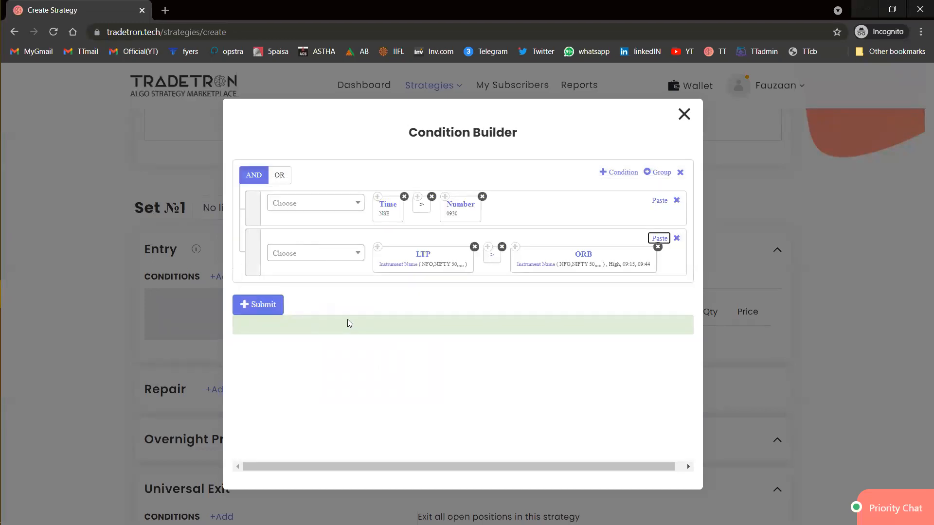
Step: Submit the entry conditions for Set 1 and close the Condition Builder
left_click(418, 296)
left_click(269, 303)
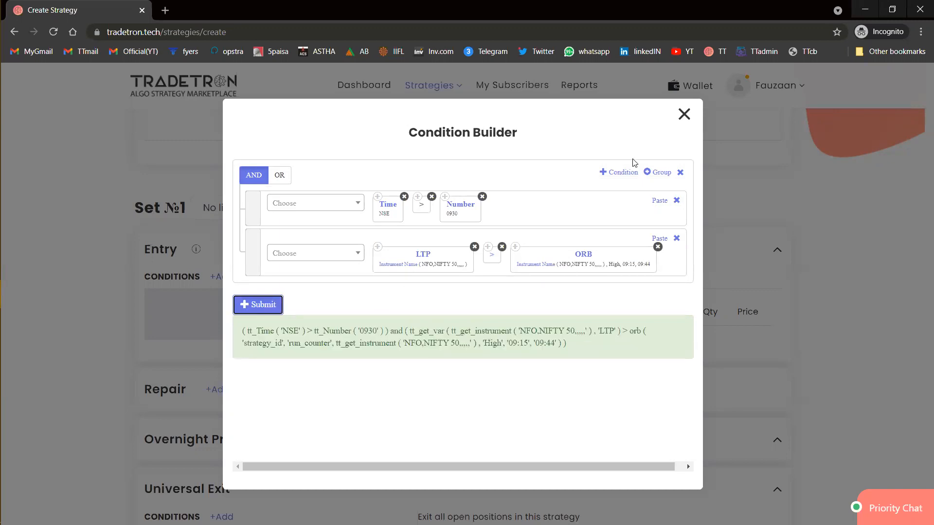
left_click(684, 114)
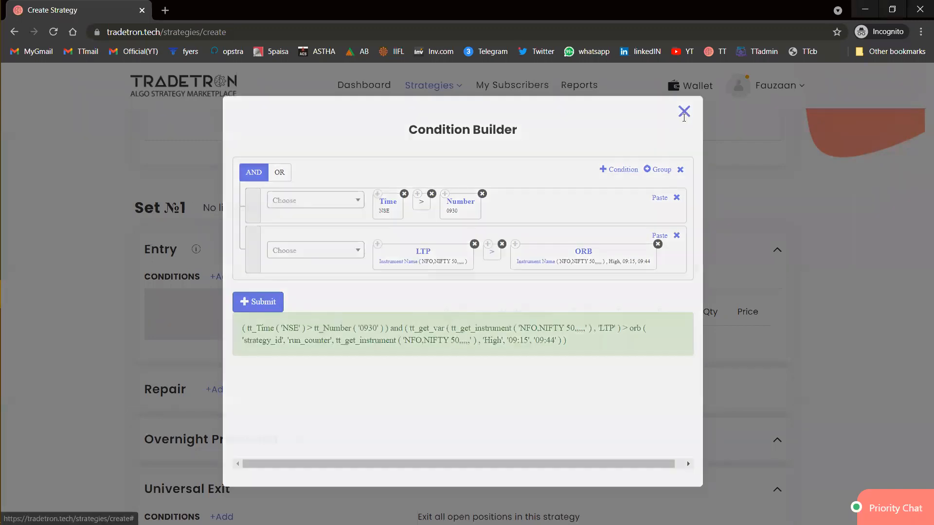
scroll(574, 238, "down", 1)
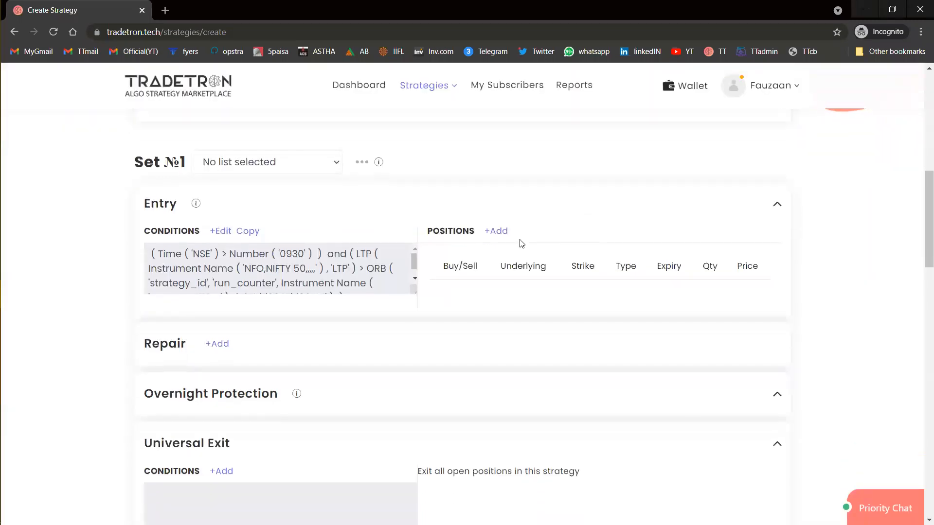
Step: Start a buy position for the entry of Set 1 and set its exchange to NFO
left_click(492, 232)
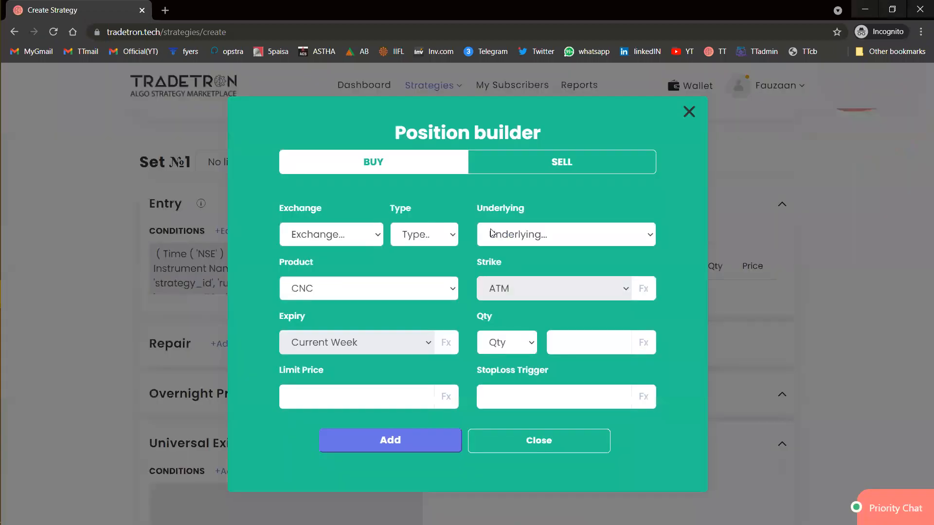
left_click(350, 238)
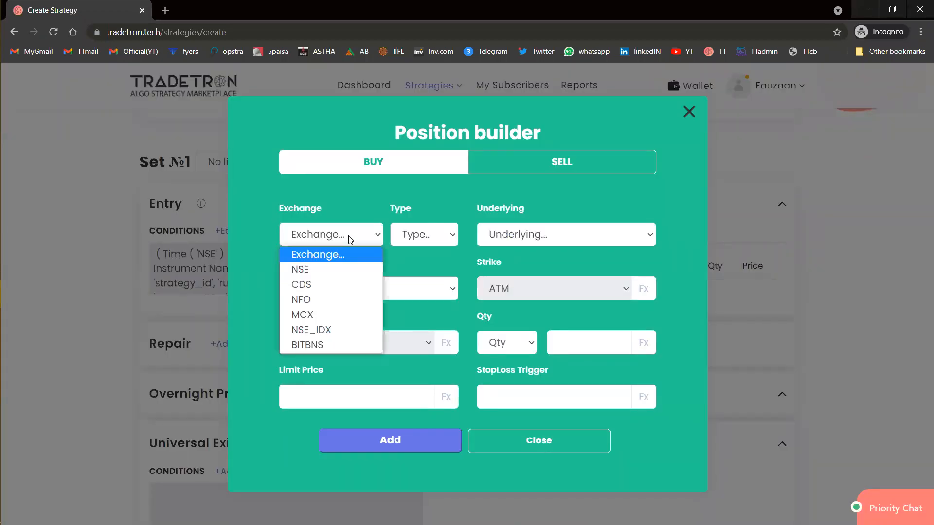
key("Down")
key("Down")
key("Down")
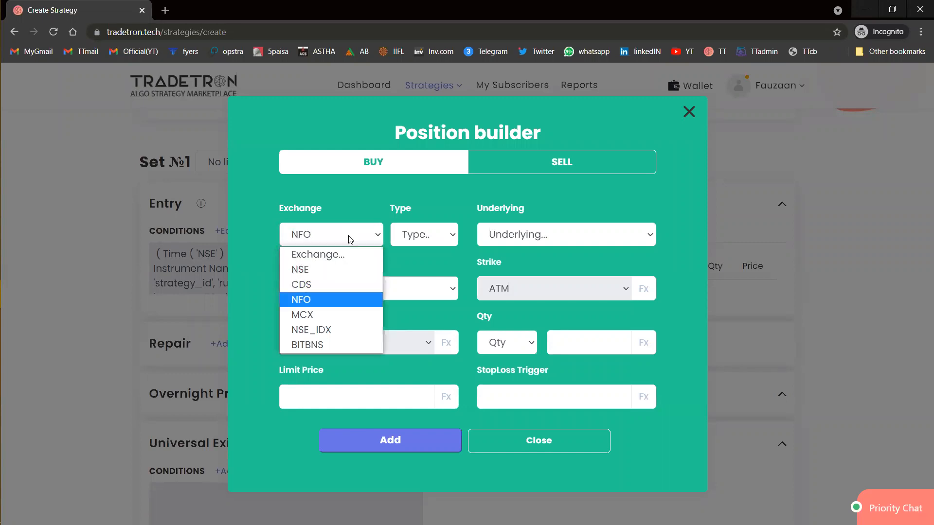
key("Return")
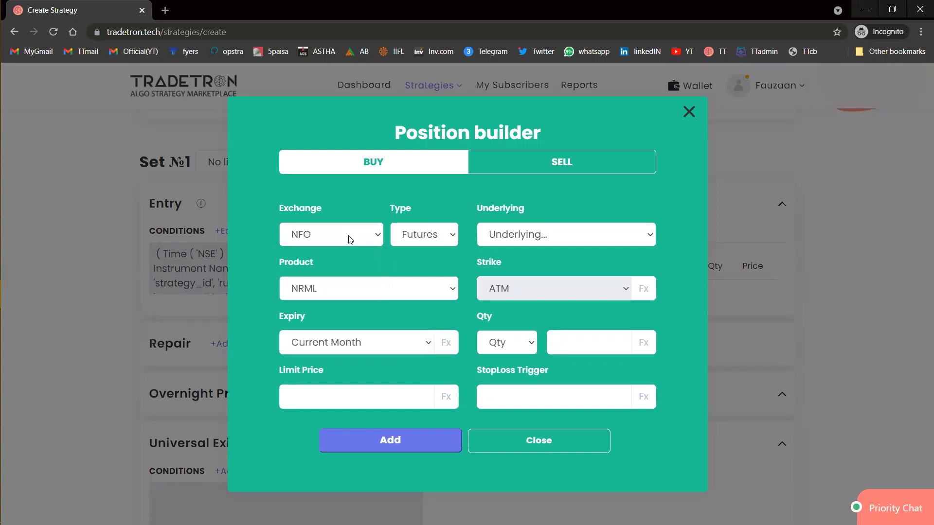
Step: Set the entry position's type to Call and its underlying to NIFTY 50
left_click(433, 245)
key("Down")
key("Down")
key("Return")
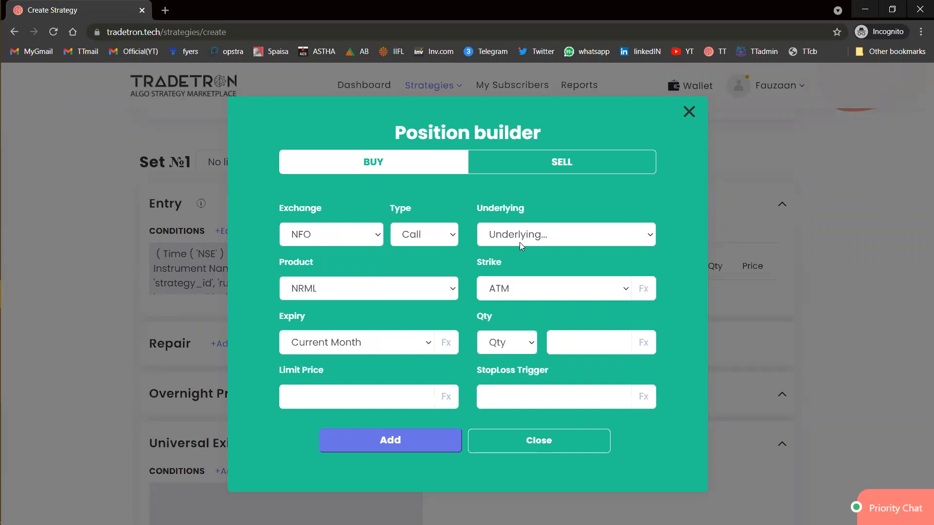
left_click(519, 235)
type("ni")
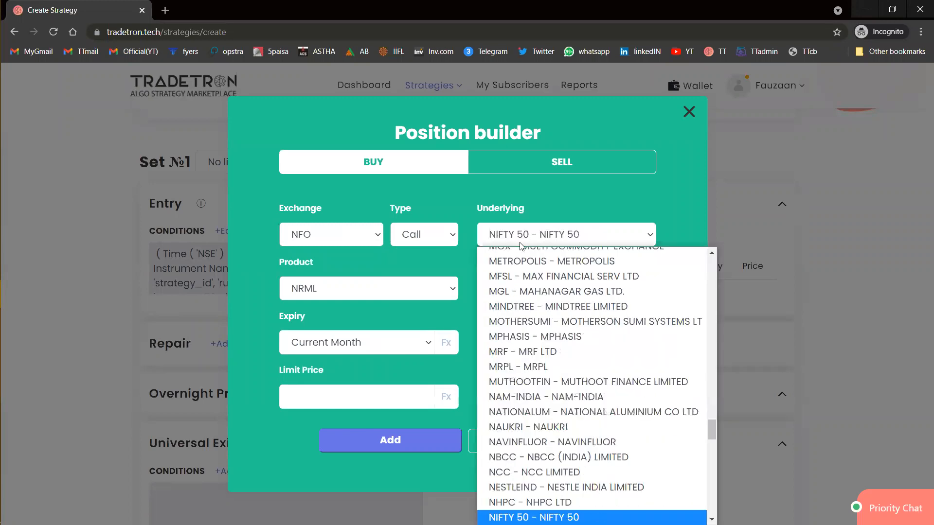
key("Return")
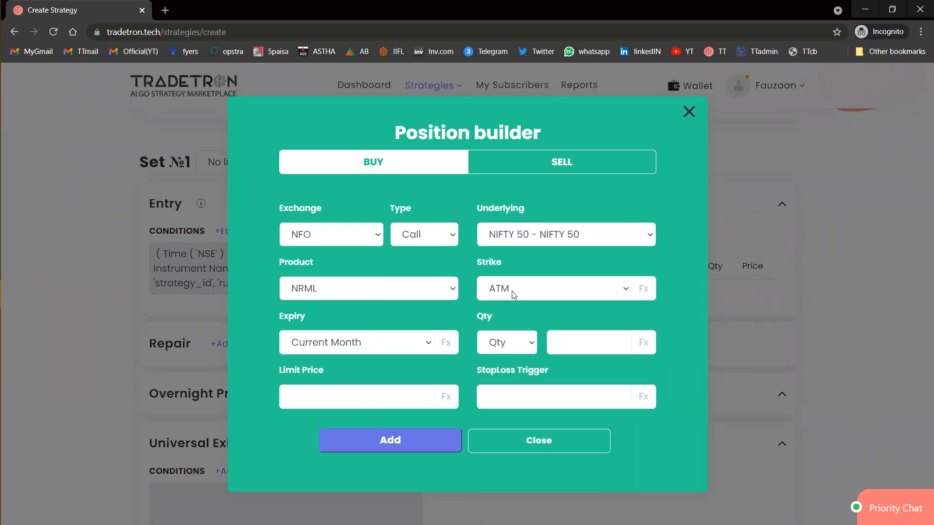
Step: Set the position's quantity to 2 lots, add the position to the entry and close the Position builder
left_click(509, 342)
key("l")
key("Return")
left_click(584, 343)
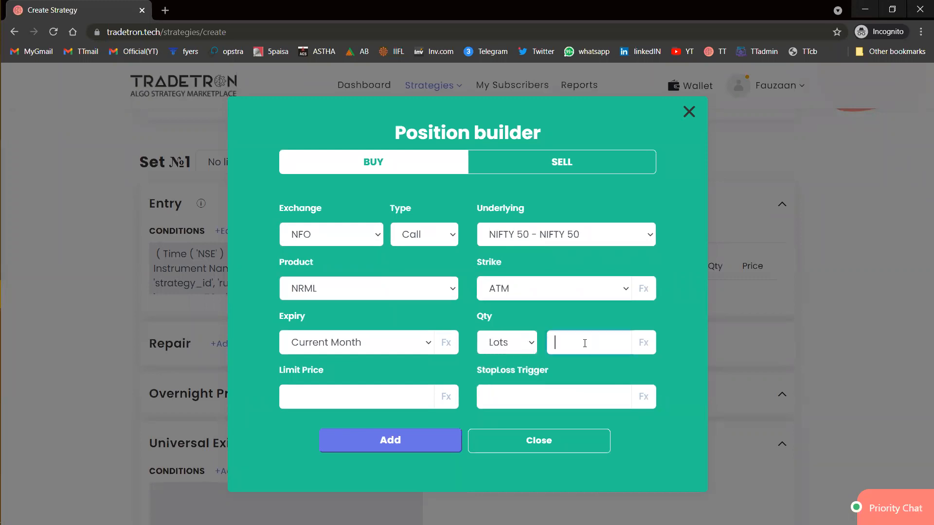
type("2")
left_click(394, 446)
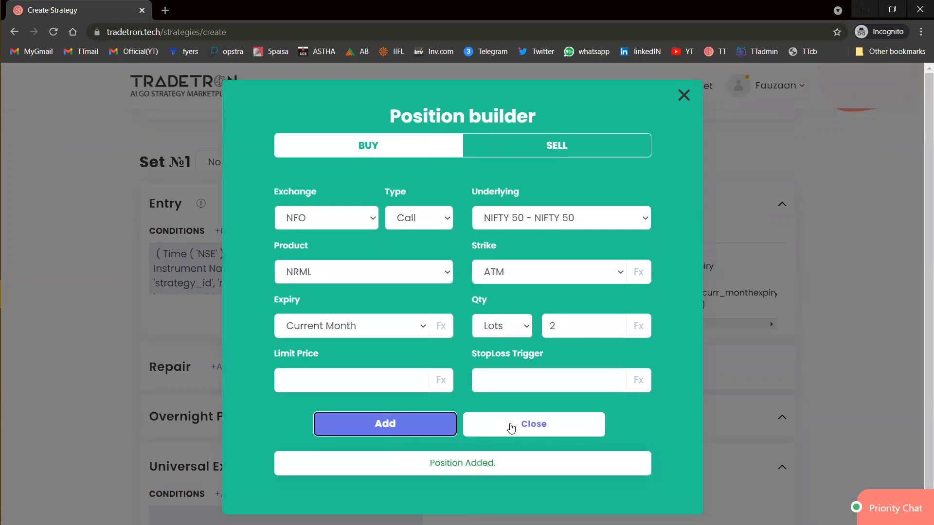
left_click(510, 428)
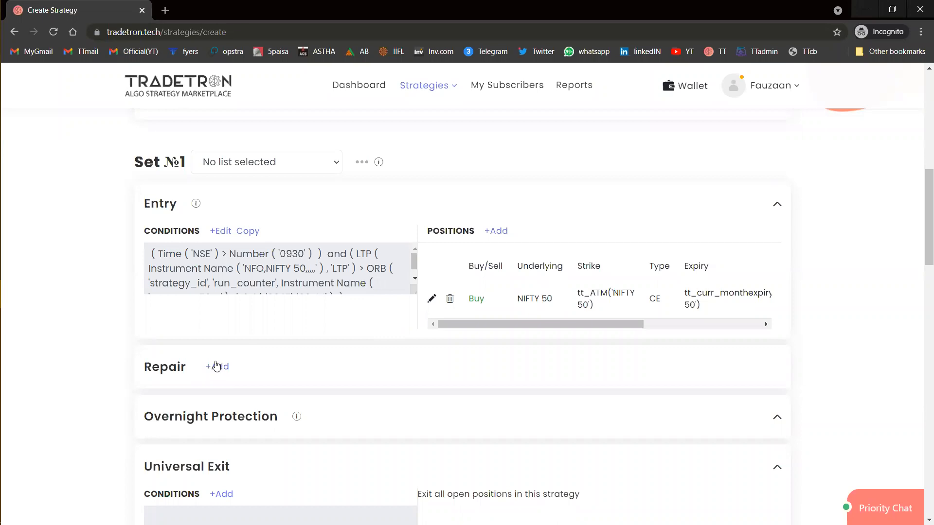
Step: Add a Repair Once block to Set 1 and start its condition with the LTP keyword
left_click(216, 366)
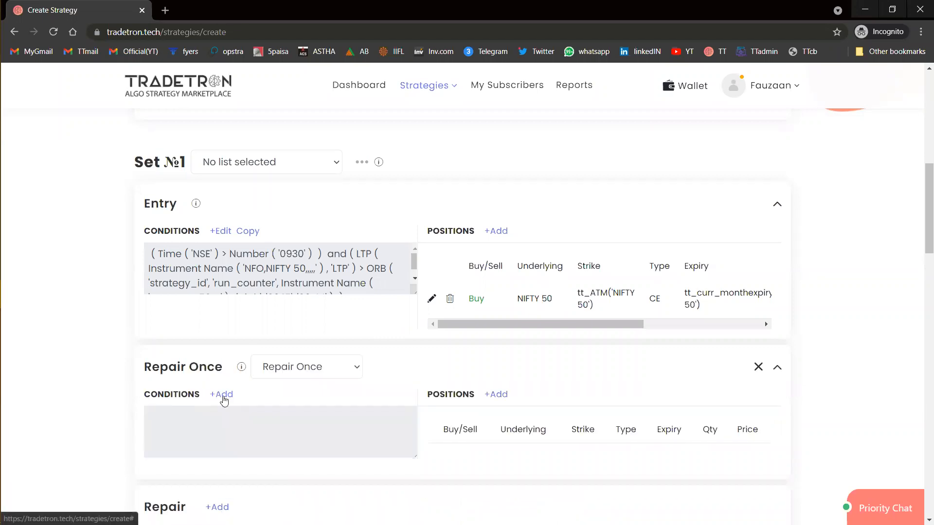
left_click(222, 395)
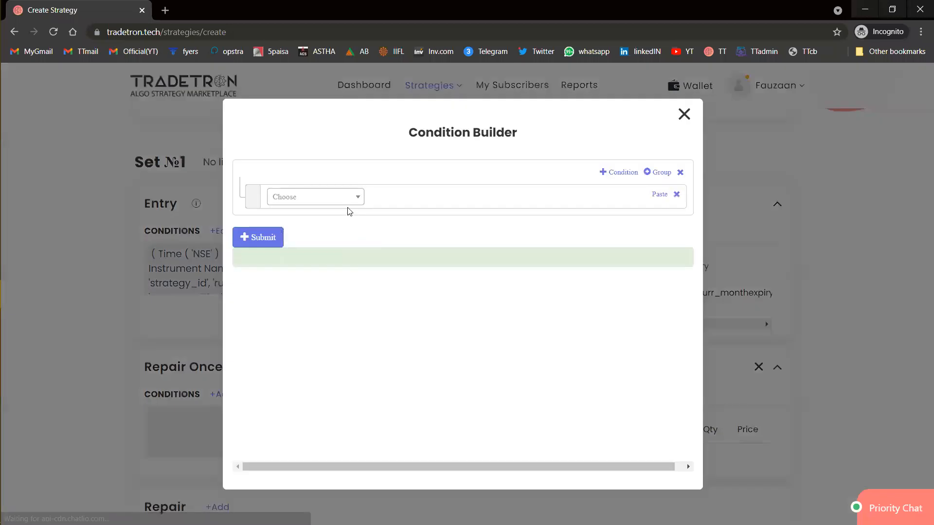
left_click(348, 204)
type("lt")
key("Return")
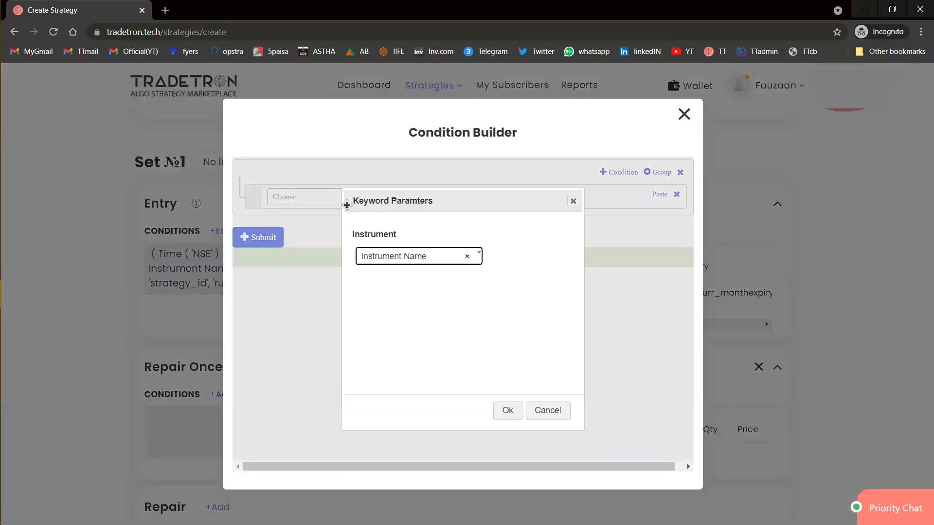
Step: Use Traded Instrument Name as the instrument of the LTP keyword in the repair condition
key("Down")
key("Down")
key("Down")
key("Return")
key("Tab")
key("Return")
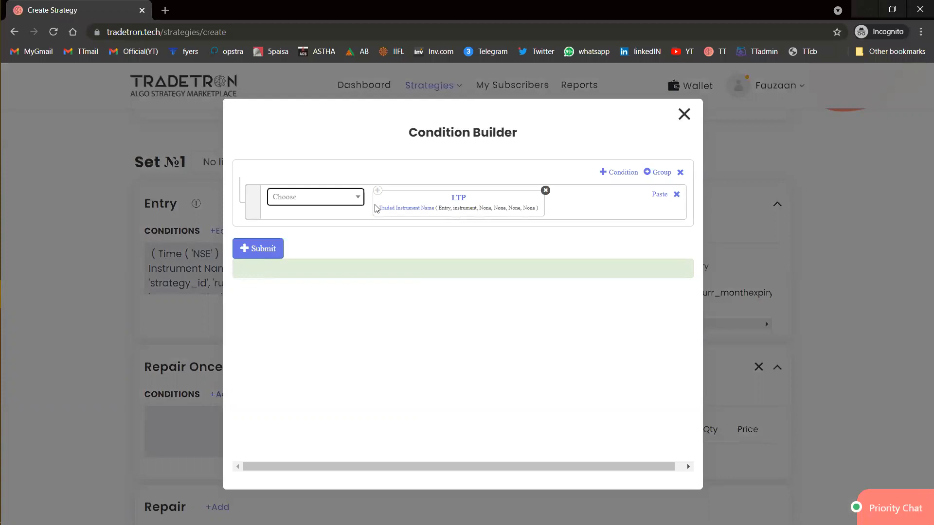
Step: Set the underlying of LTP's Traded Instrument Name to NIFTY 50
left_click(387, 212)
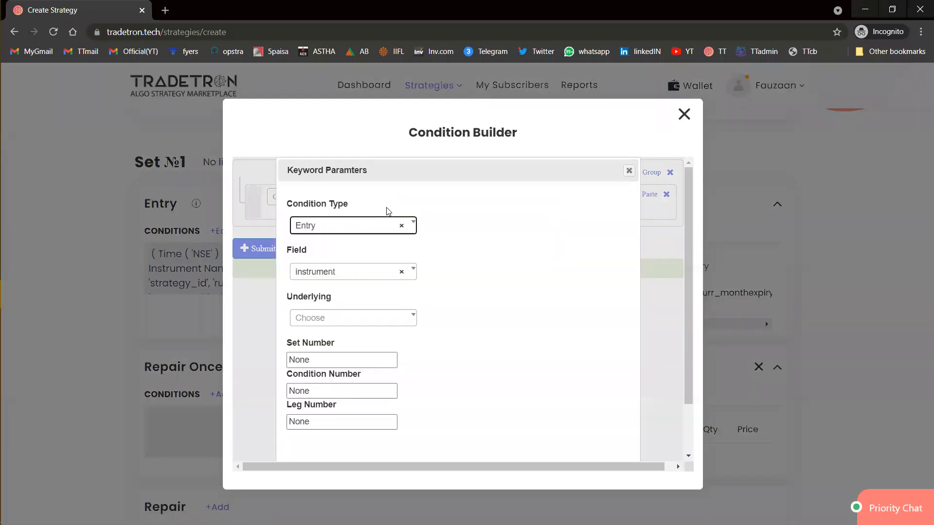
key("Tab")
key("Tab")
key("Tab")
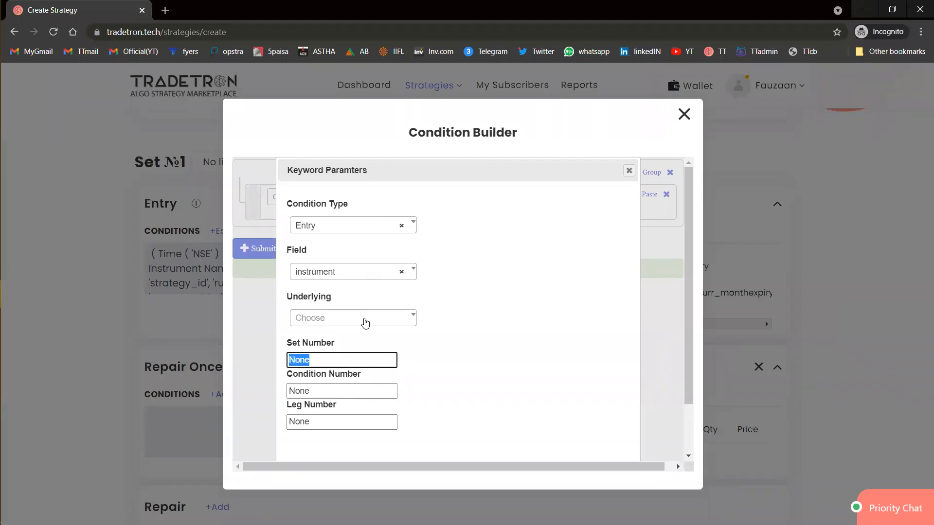
left_click(366, 321)
left_click(365, 322)
left_click(365, 321)
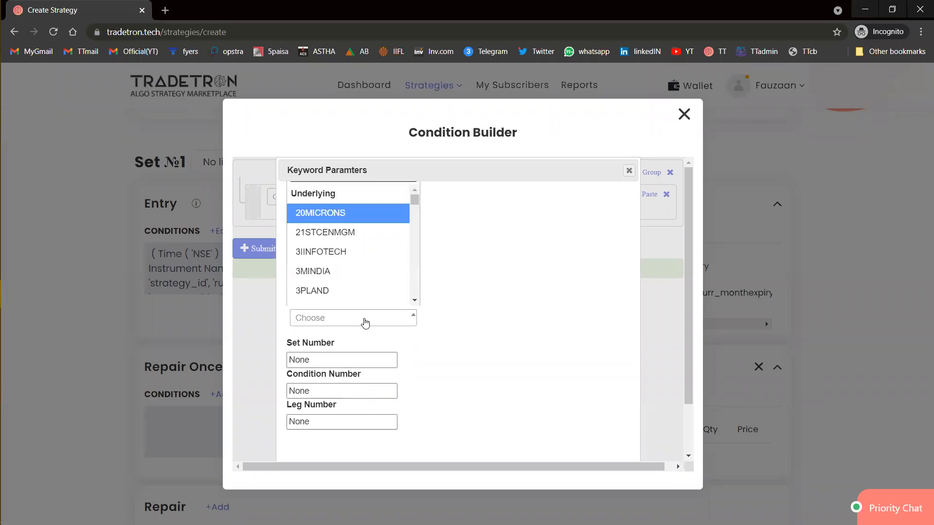
type("nifty")
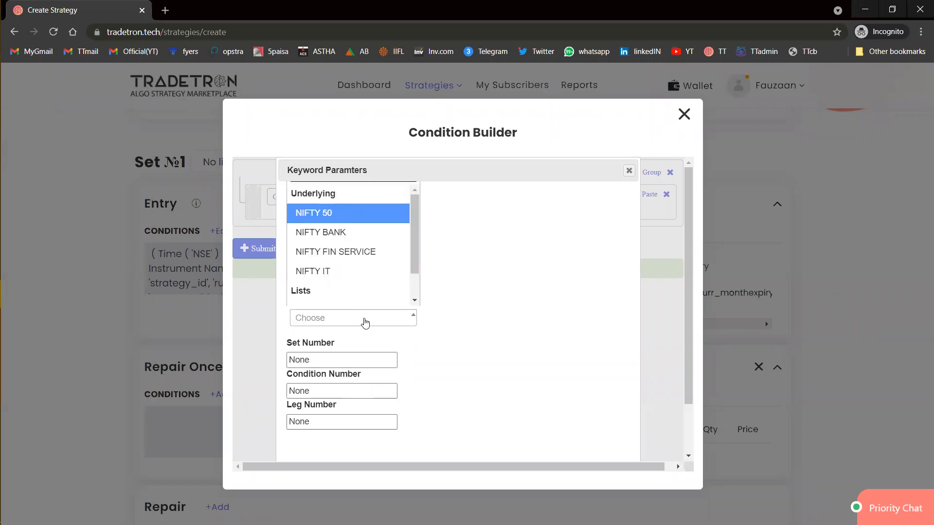
key("Return")
Step: Set the set, condition and leg numbers of Traded Instrument Name to 1 each and apply the parameters
key("Tab")
type("1")
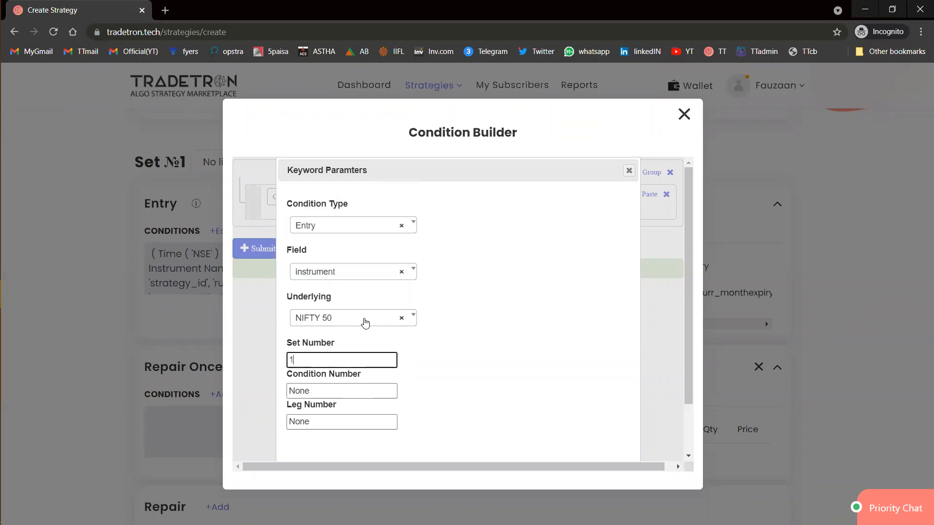
key("Tab")
type("1")
key("Tab")
type("1")
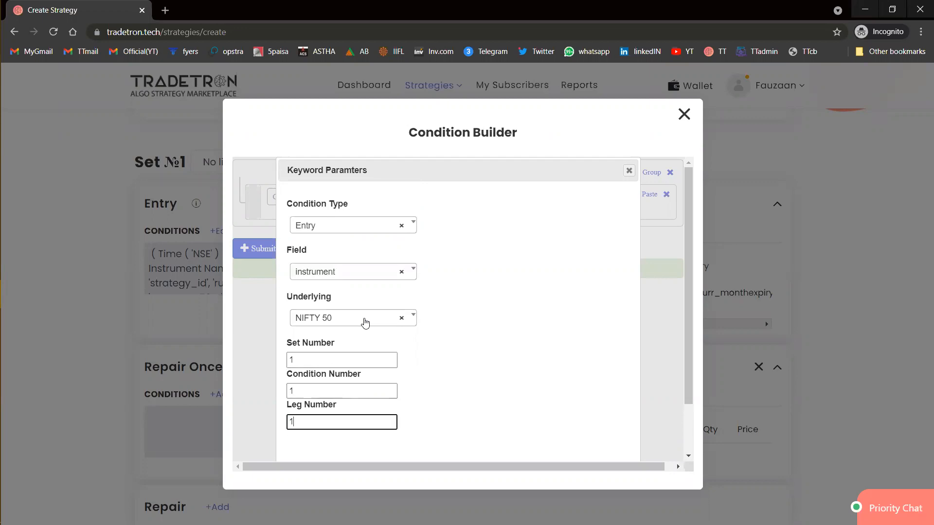
key("Return")
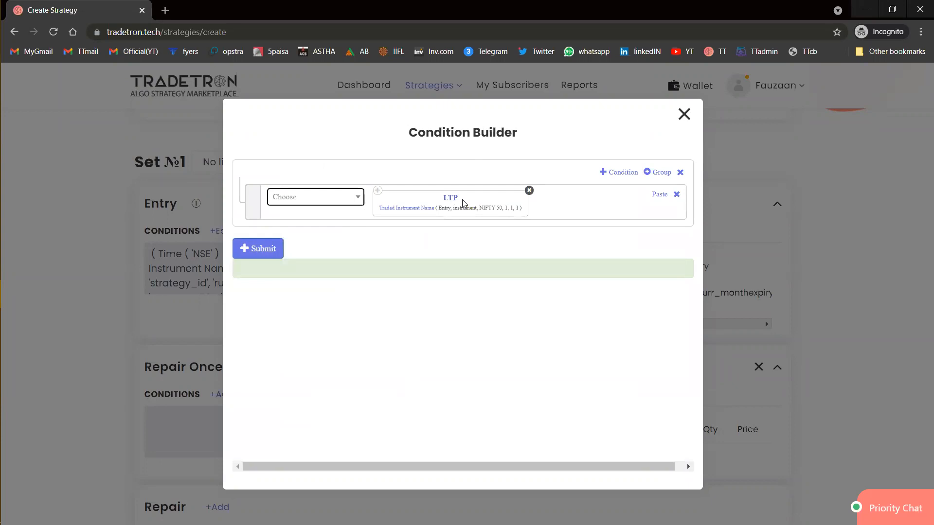
Step: Append the greater-than operator and the Traded Instrument keyword after LTP in the repair condition
left_click(352, 204)
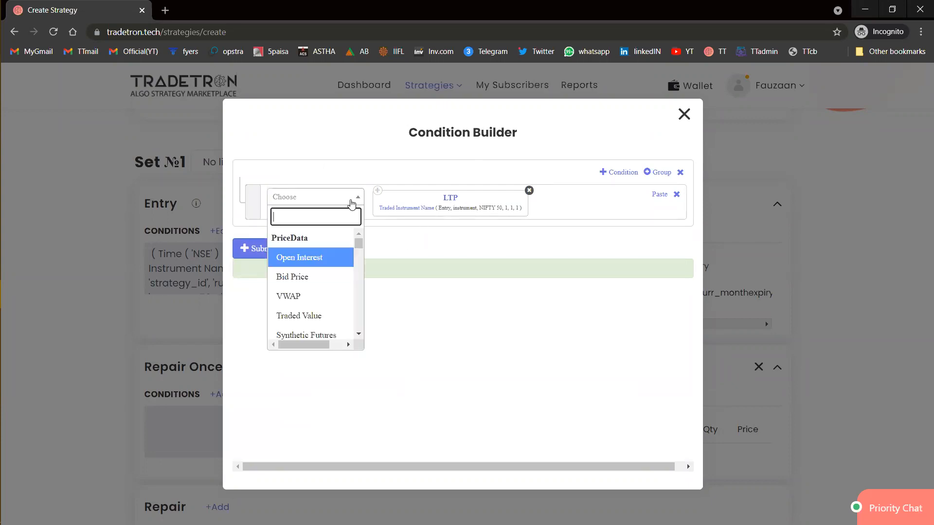
type(">")
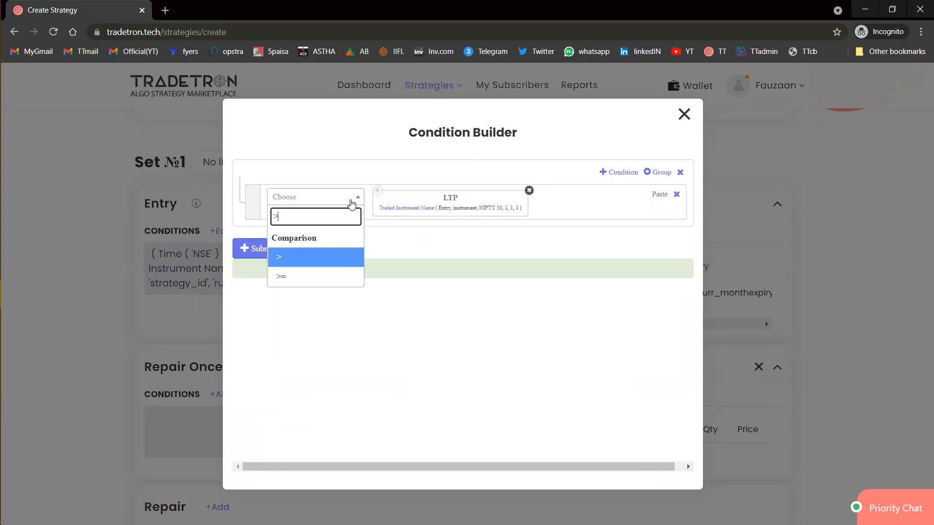
key("Return")
left_click(351, 203)
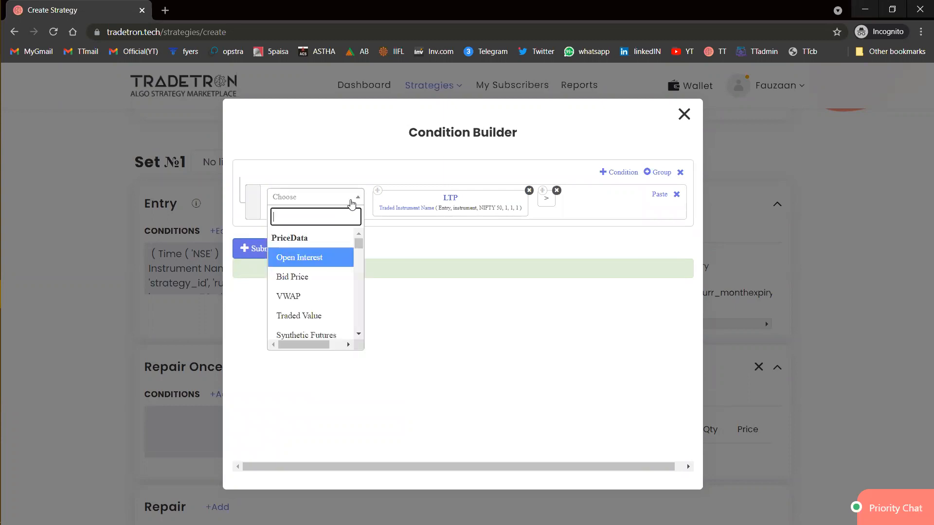
type("trad")
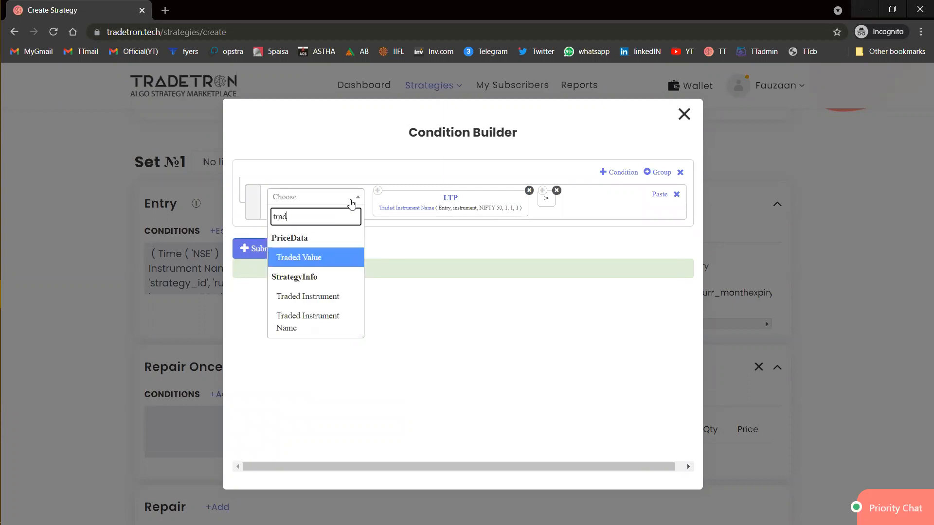
key("Down")
key("Return")
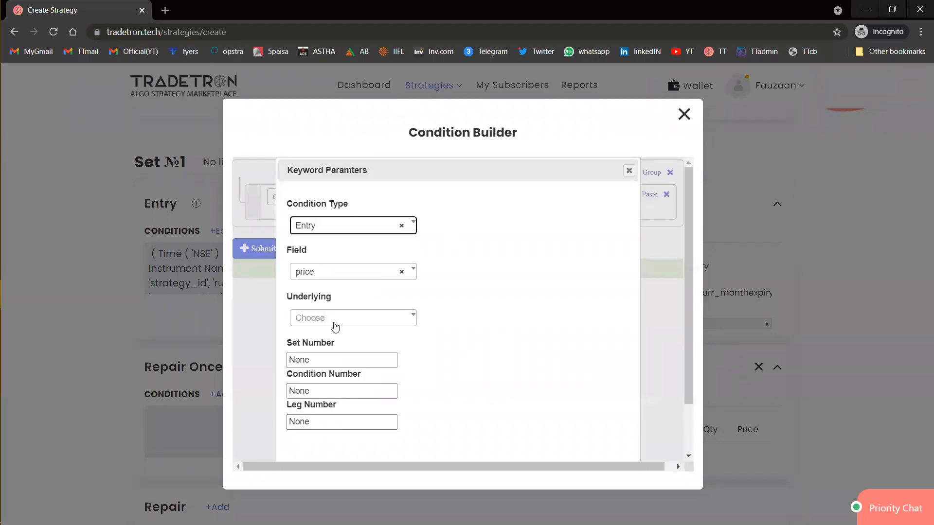
Step: Point the Traded Instrument keyword to the NIFTY 50 entry price with set, condition and leg numbers all 1
left_click(335, 319)
type("nifty")
key("Return")
key("Tab")
type("1")
key("Tab")
type("1")
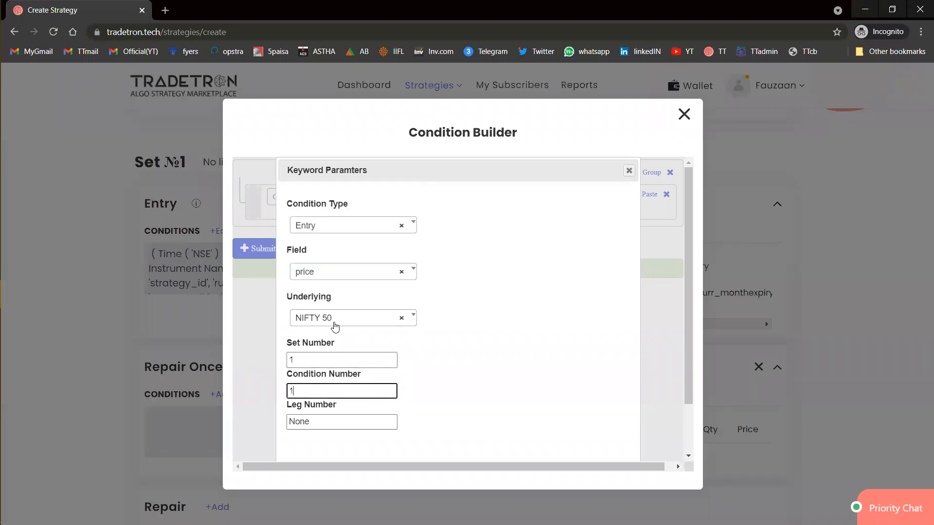
key("Tab")
type("1")
key("Tab")
key("Return")
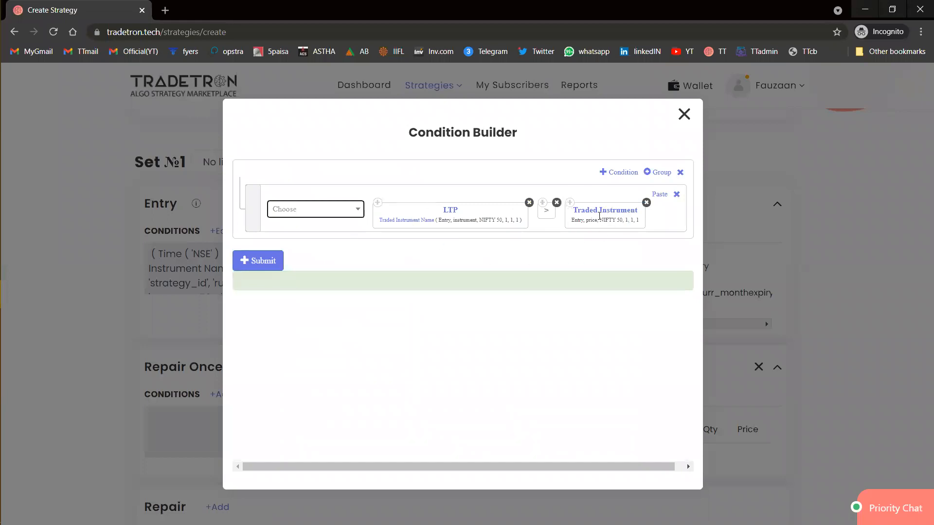
Step: Multiply the Traded Instrument price by the Number keyword with value 1.10 and submit the repair condition
left_click(352, 214)
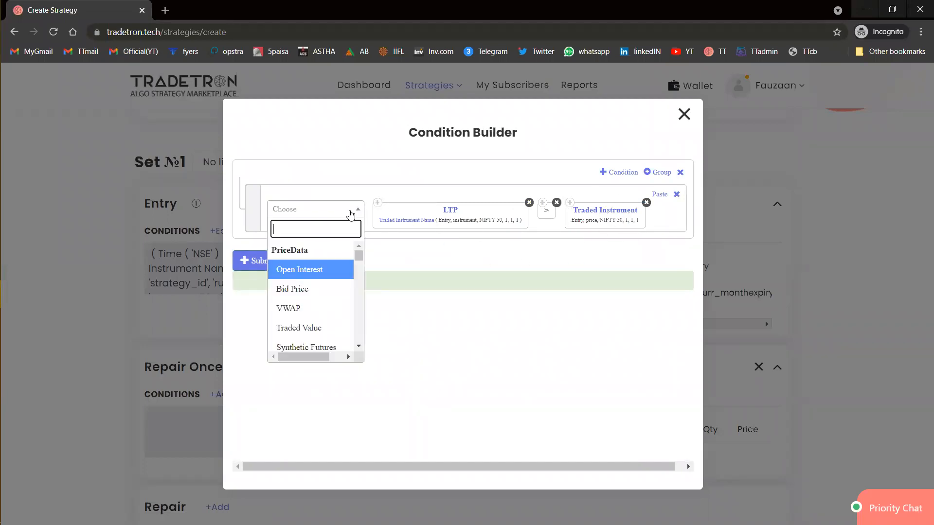
type("*")
key("Return")
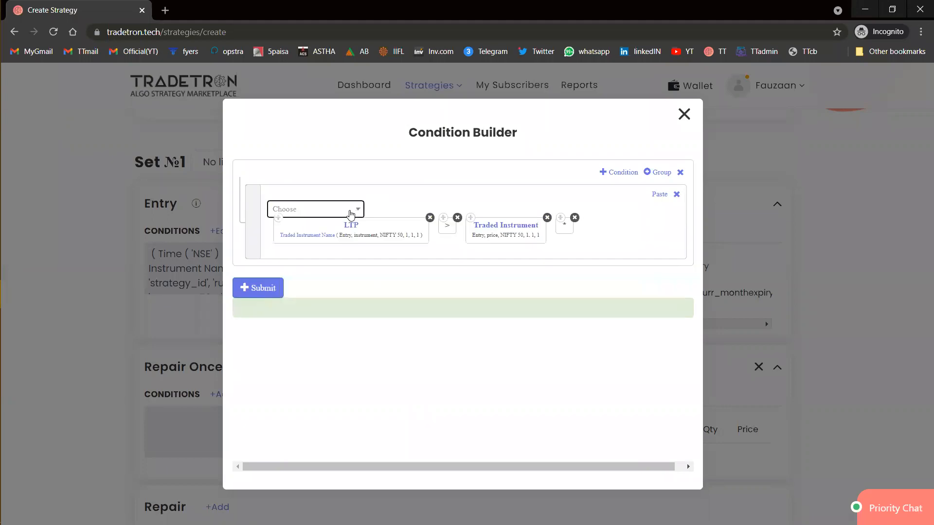
left_click(351, 214)
type("nu")
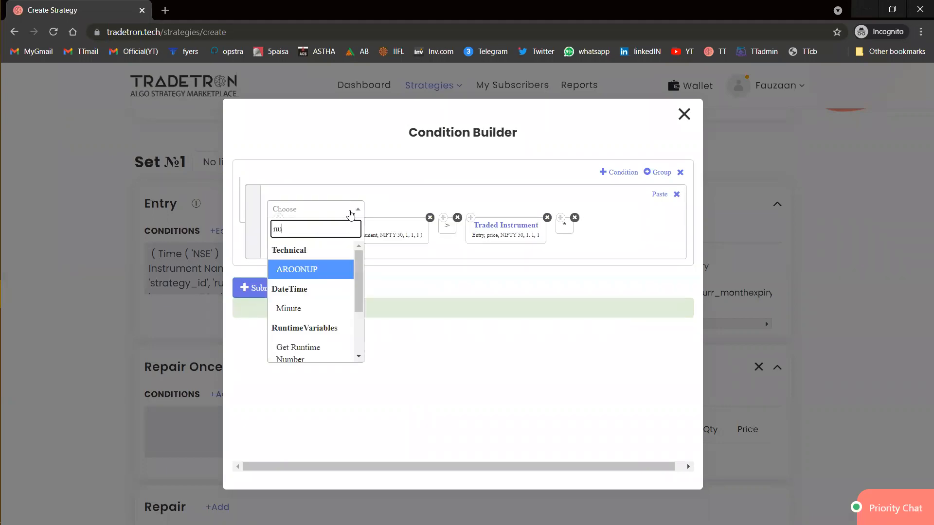
type("mb")
key("Down")
key("Return")
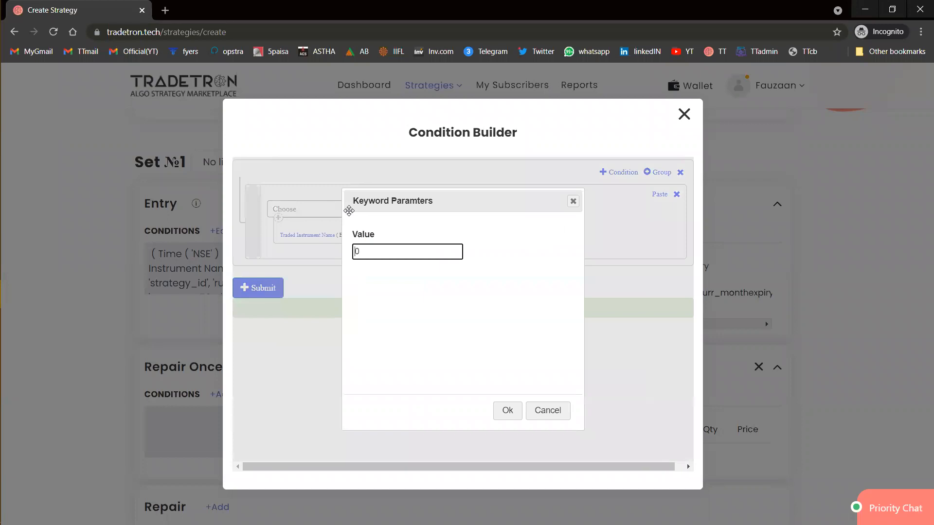
type("1.10")
key("Tab")
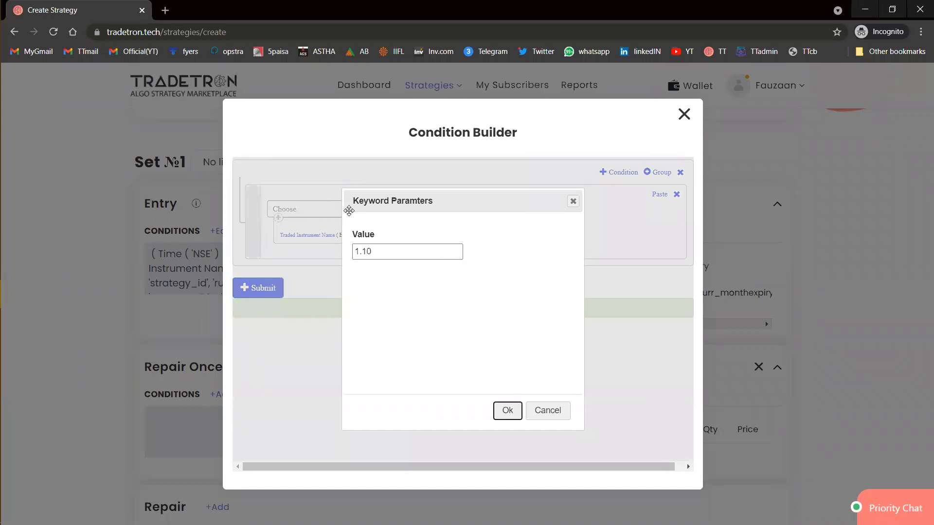
key("Return")
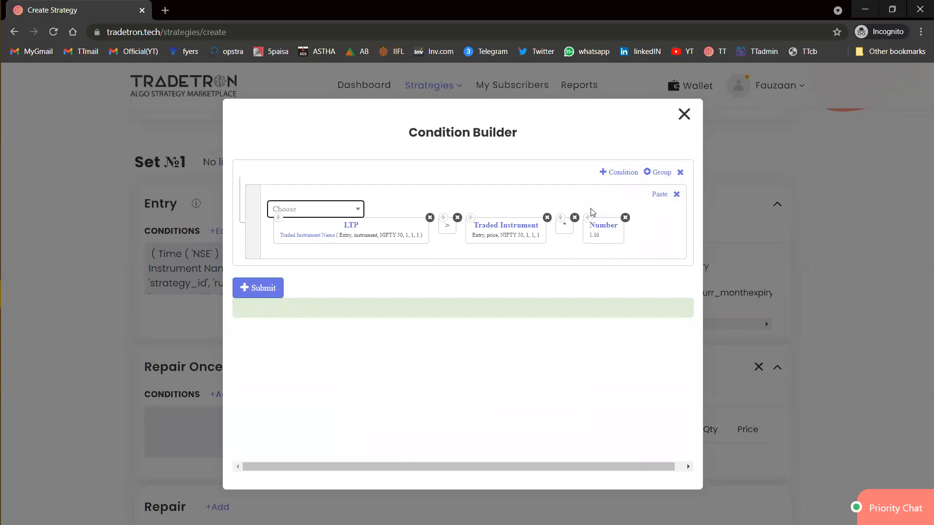
left_click(275, 289)
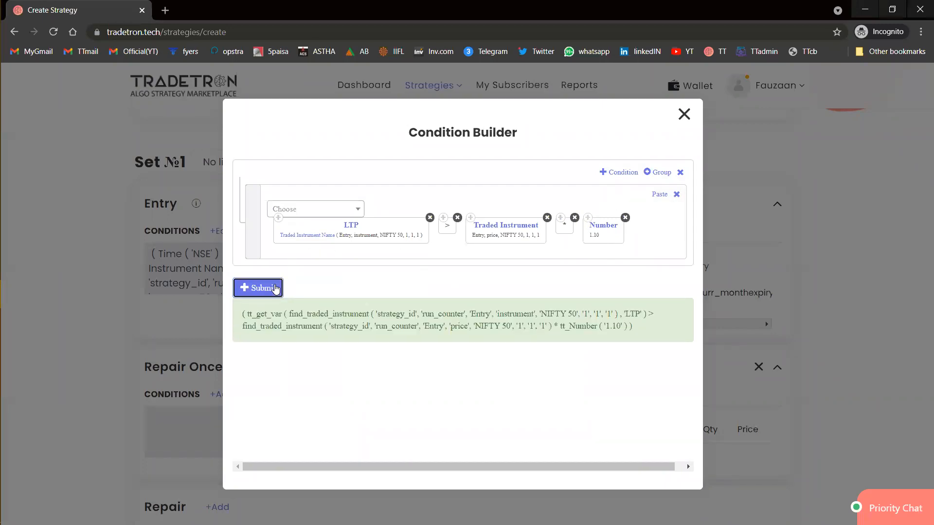
Step: Start a Sell position in the Repair Once block with exchange NFO, type Call and underlying NIFTY 50
left_click(684, 115)
scroll(382, 329, "down", 2)
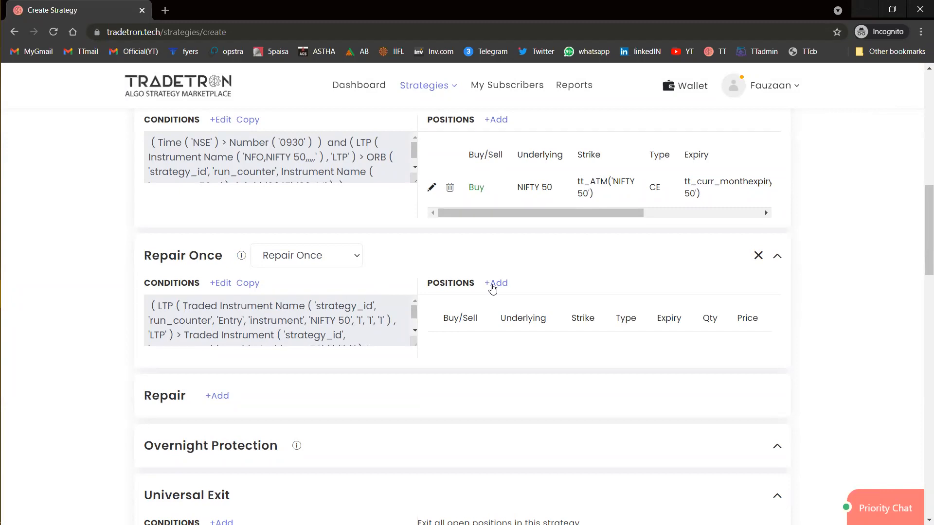
left_click(493, 287)
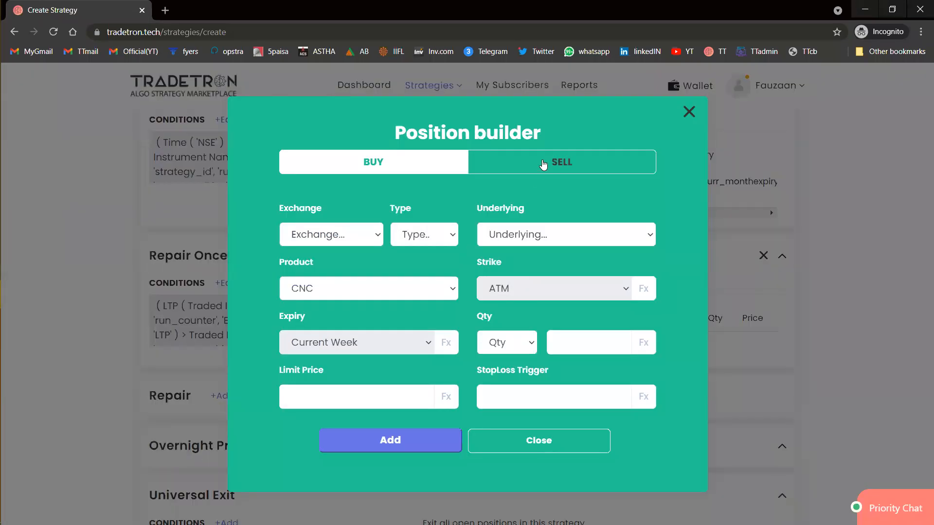
left_click(543, 164)
left_click(359, 239)
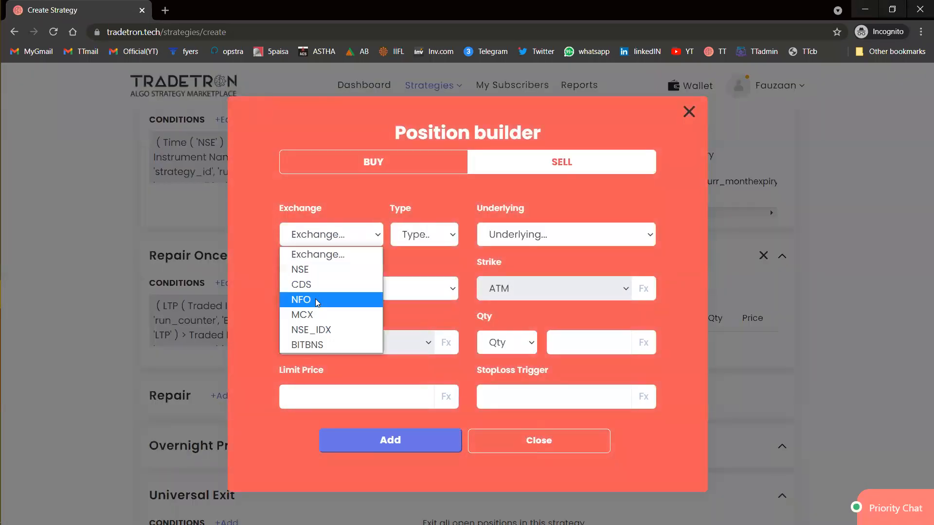
left_click(317, 300)
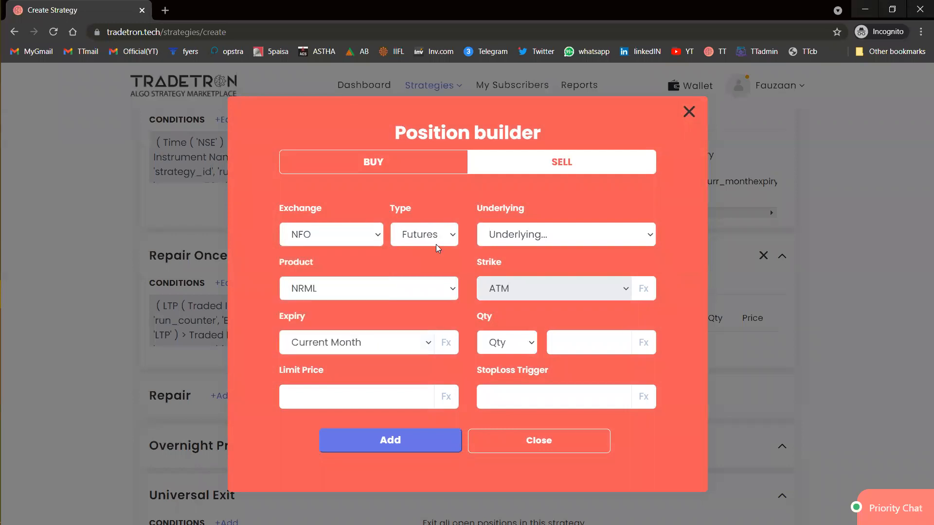
left_click(437, 245)
left_click(431, 284)
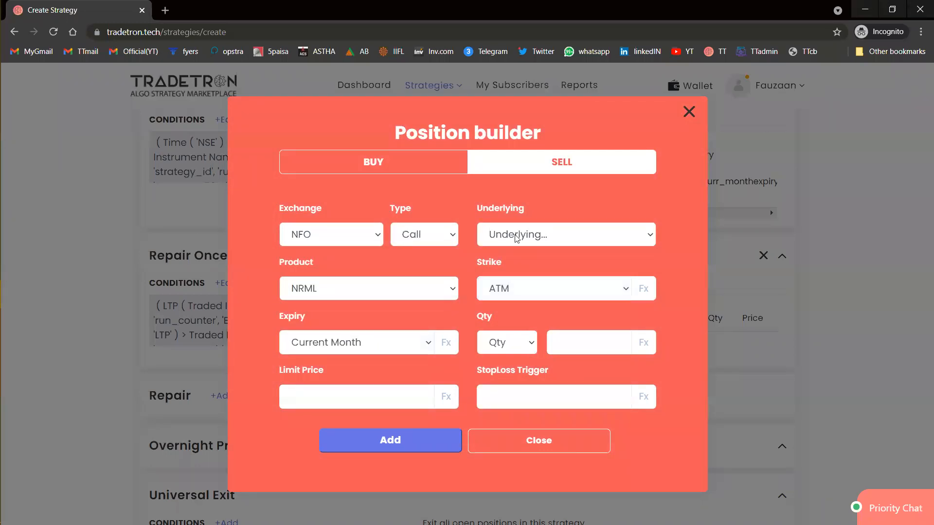
left_click(517, 237)
left_click(517, 237)
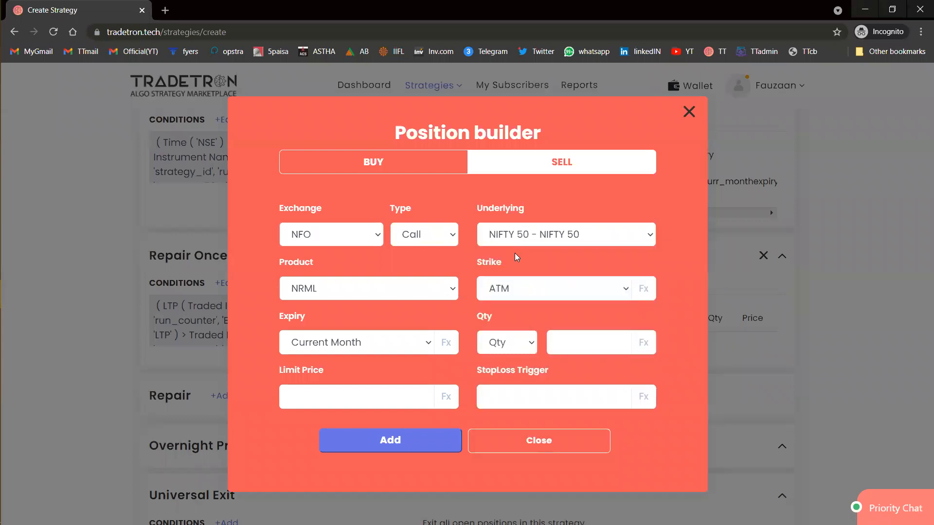
Step: Set the sell position's quantity to 1 in Lots
left_click(524, 341)
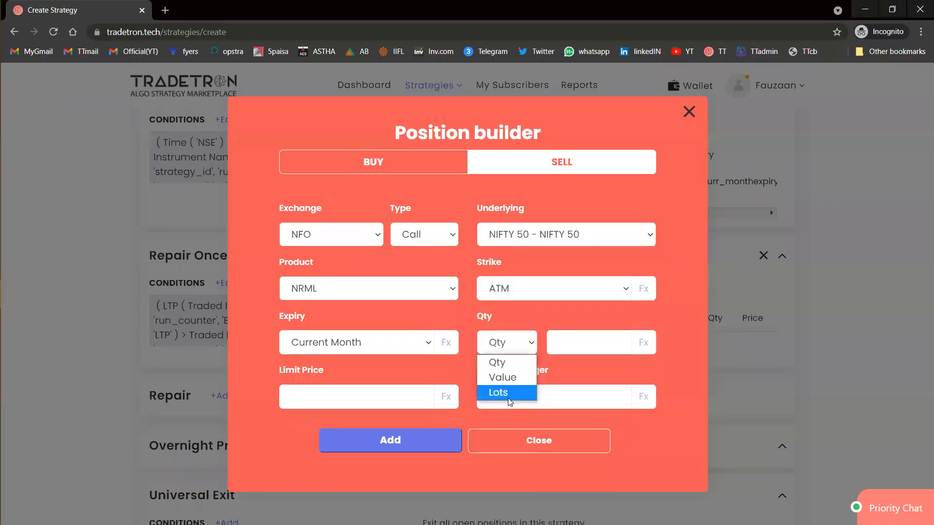
left_click(508, 393)
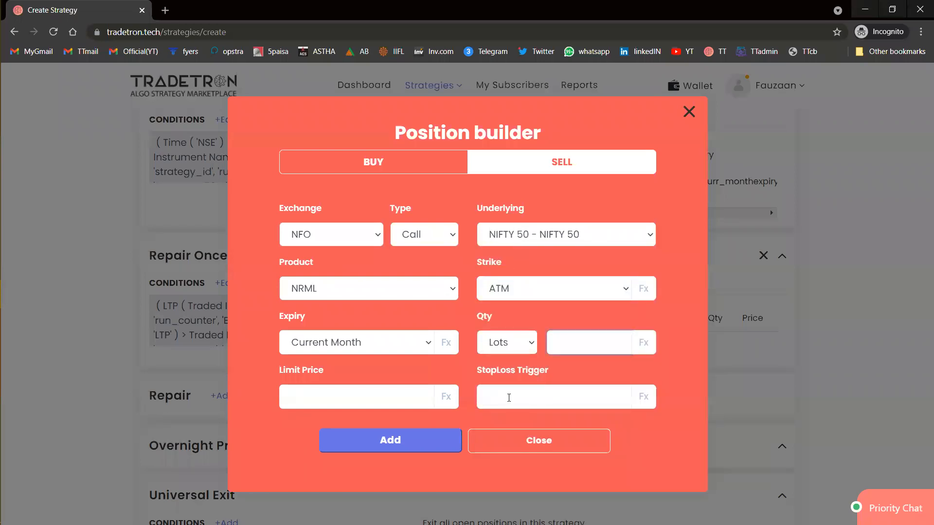
type("1")
Step: Start a formula for the sell position's strike and insert the Traded Instrument keyword
left_click(571, 291)
left_click(571, 290)
left_click(647, 289)
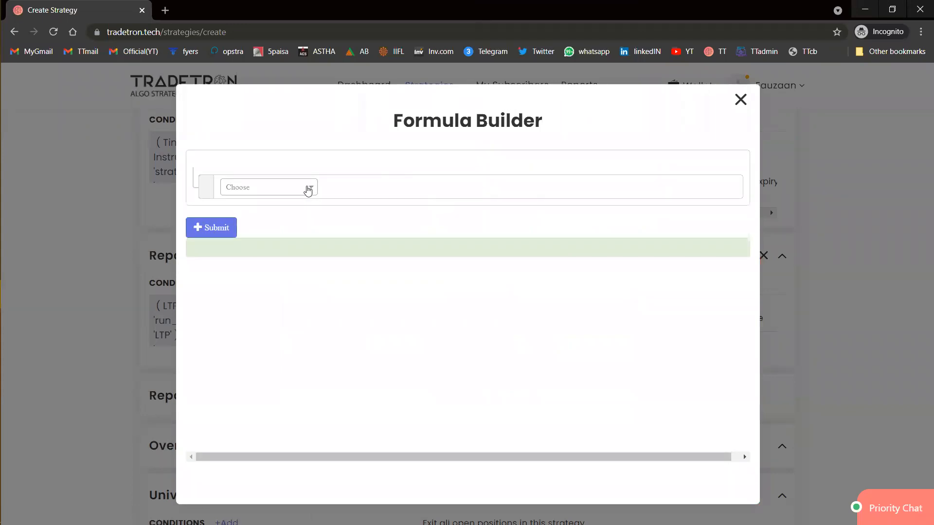
left_click(308, 190)
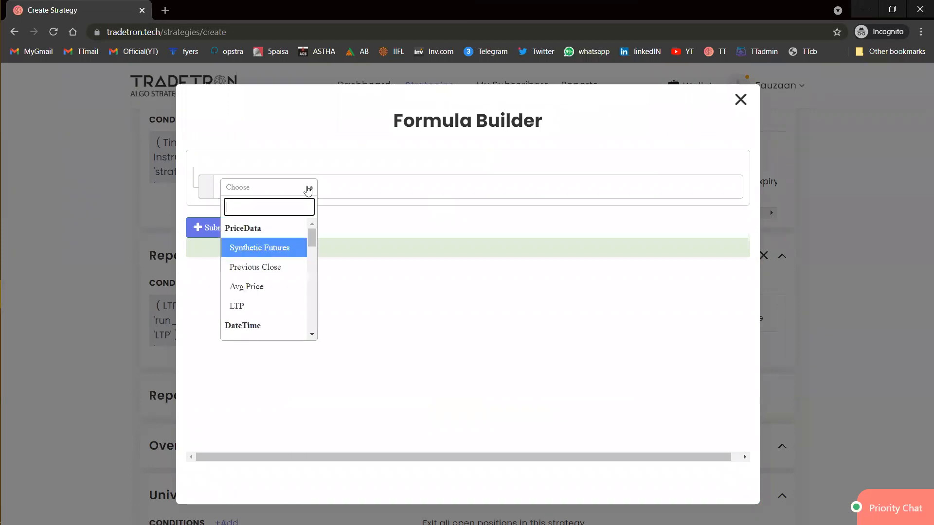
type("trad")
key("Return")
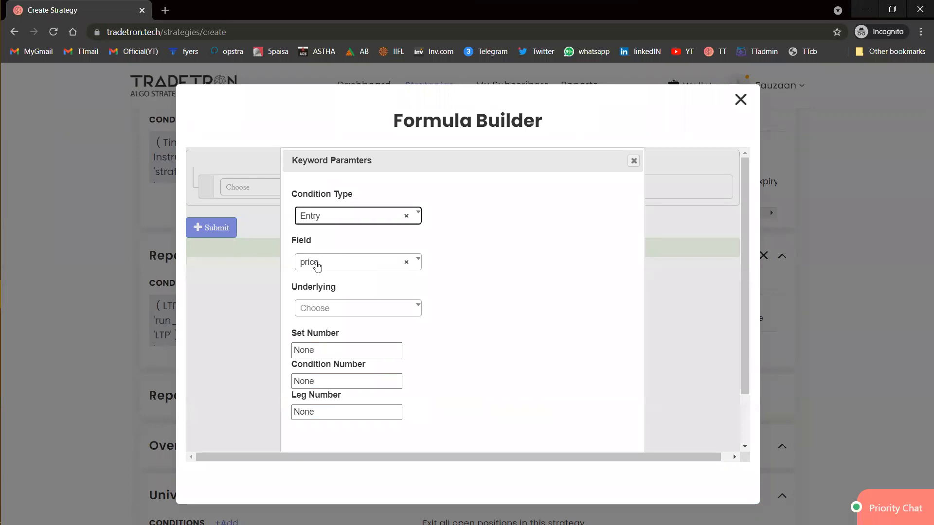
Step: Point the Traded Instrument keyword to the NIFTY 50 entry strike with set, condition and leg numbers all 1
left_click(317, 265)
left_click(309, 325)
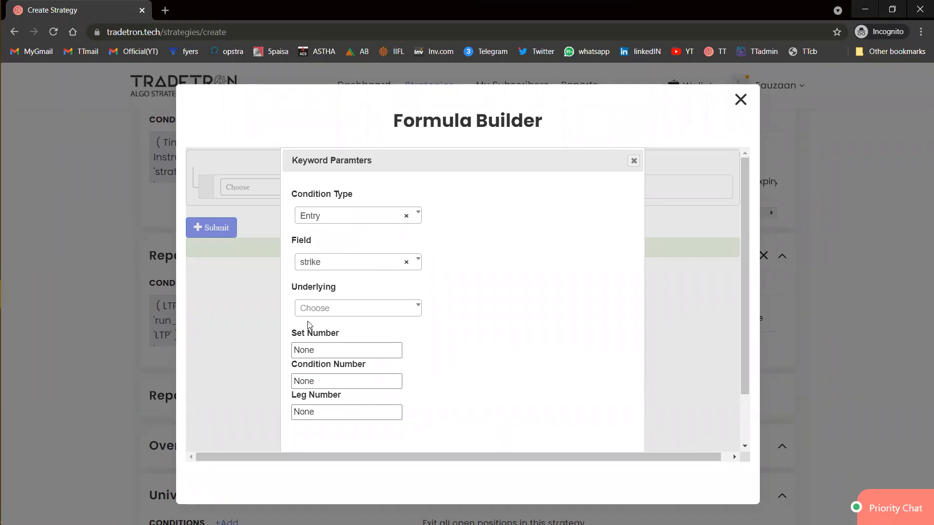
left_click(316, 317)
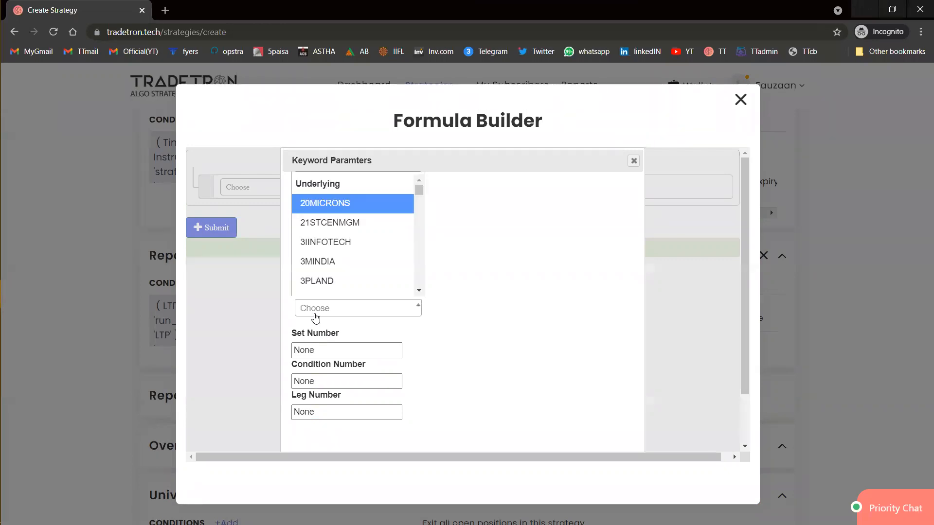
type("nifty")
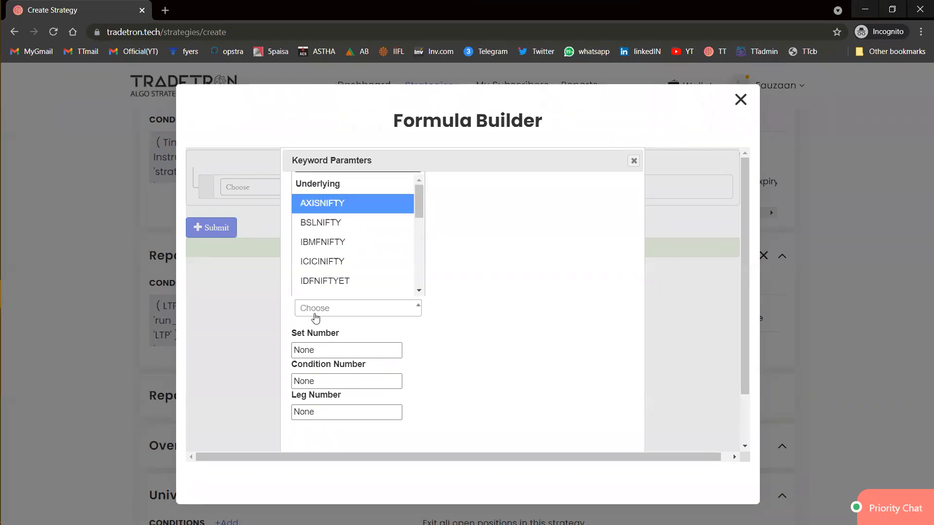
key("Return")
key("Tab")
type("1")
key("Tab")
type("1")
key("Tab")
type("1")
key("Tab")
key("Return")
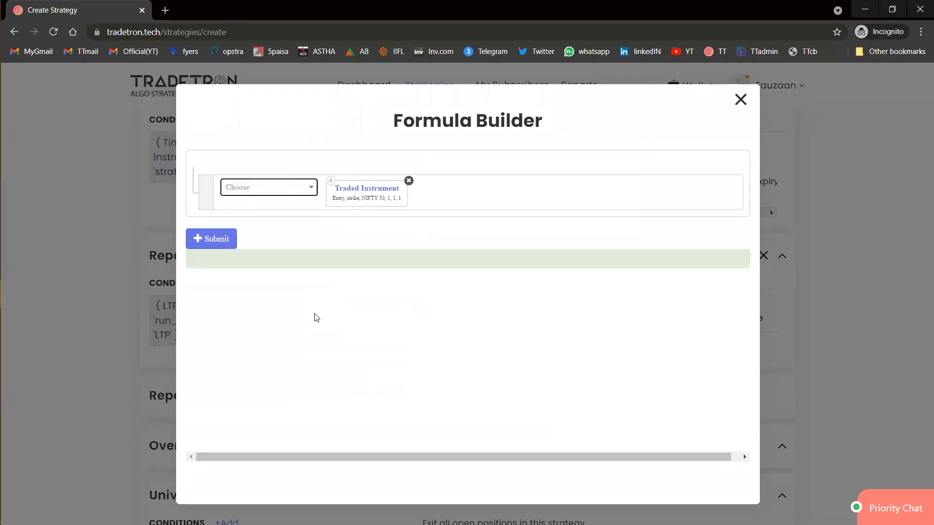
Step: Submit the strike formula and add the sell position to the Repair Once block
left_click(209, 238)
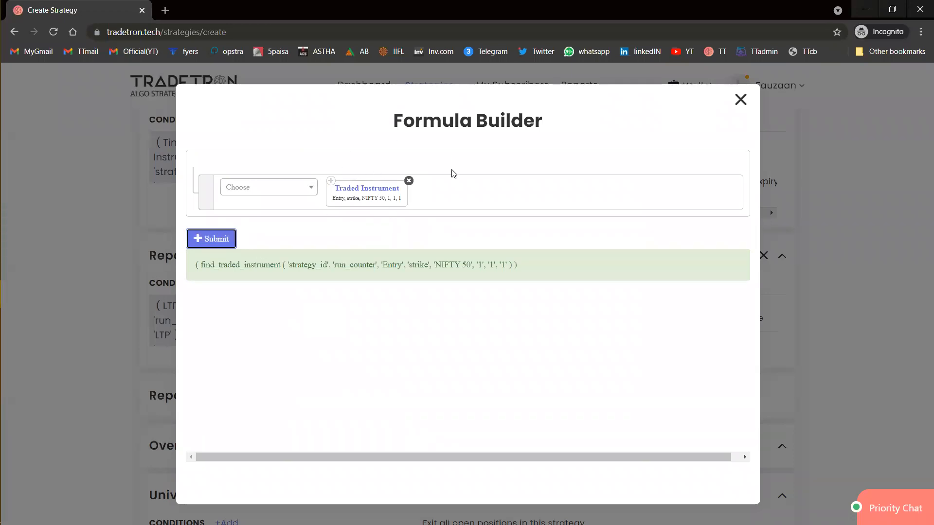
left_click(740, 101)
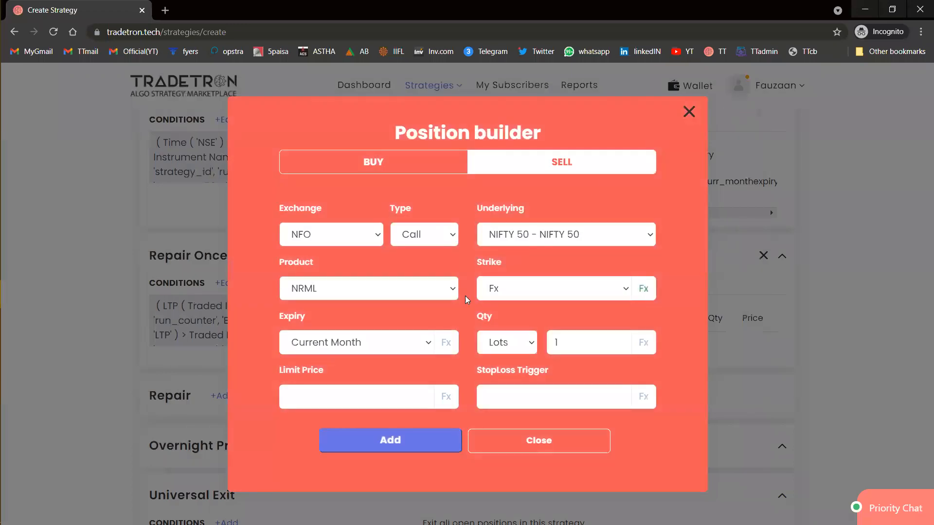
left_click(400, 439)
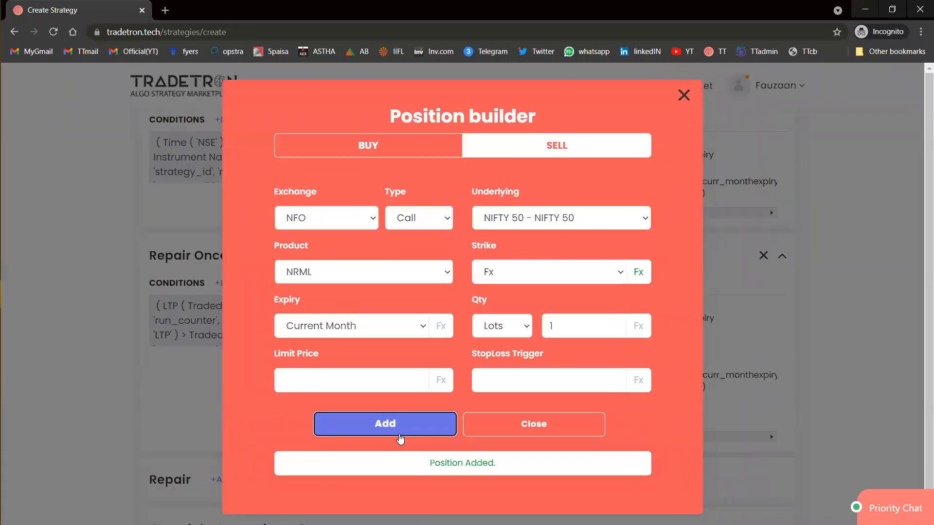
left_click(484, 438)
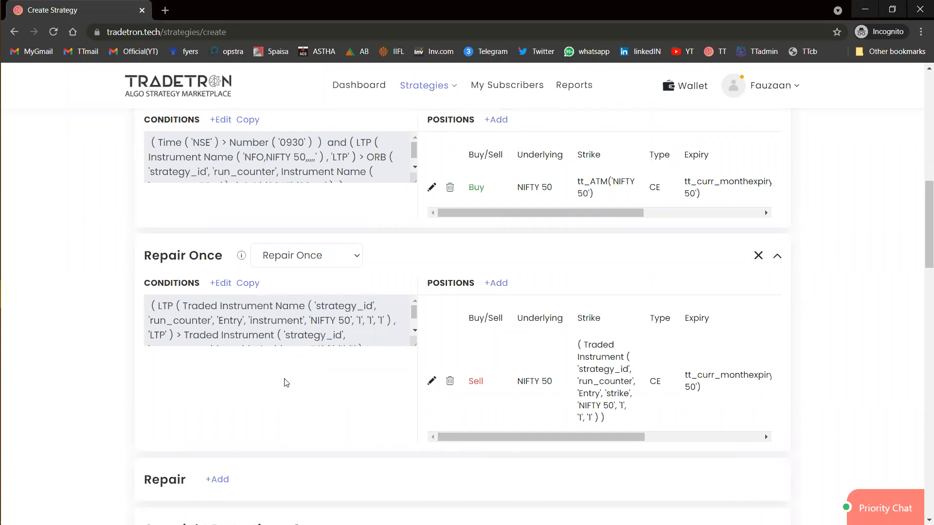
Step: Add a new set to the strategy
scroll(286, 382, "down", 3)
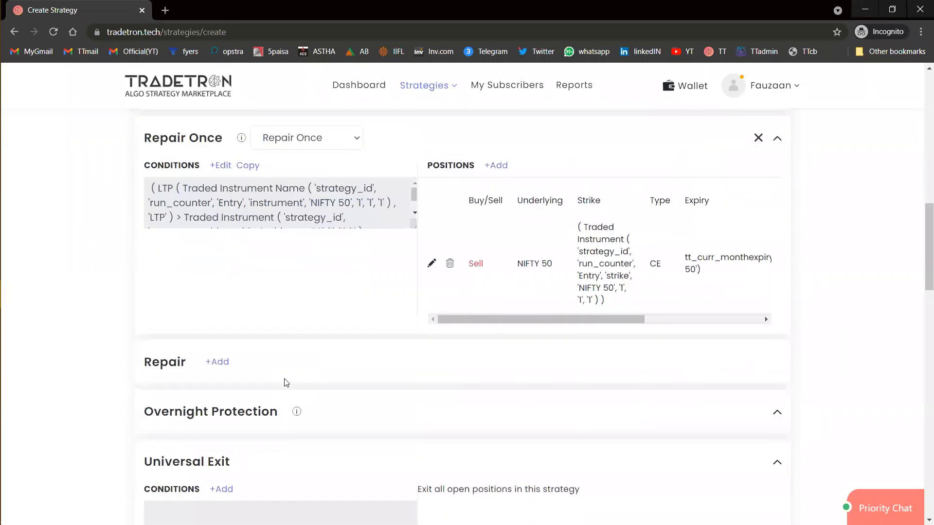
scroll(493, 408, "down", 5)
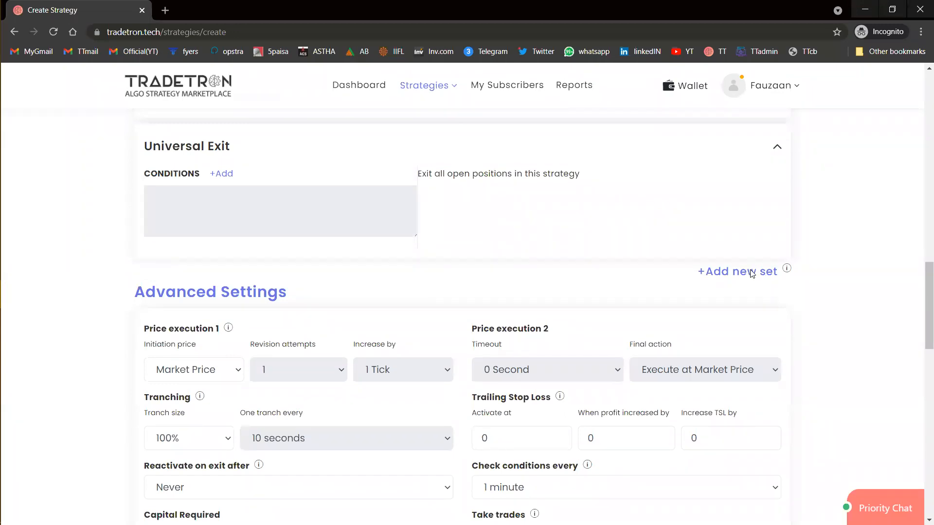
left_click(751, 274)
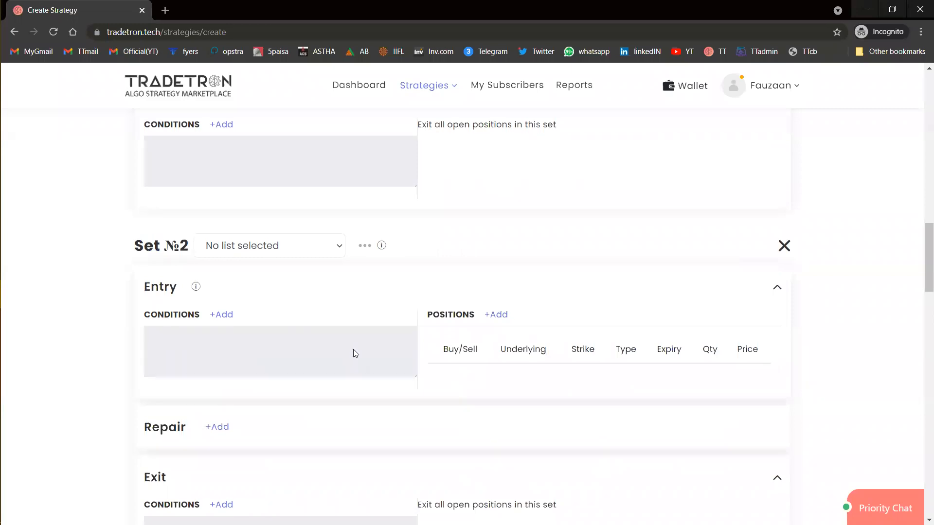
Step: Start Set 1's exit condition with the Net Quantity keyword, using Traded Instrument Name as its instrument
scroll(352, 351, "up", 5)
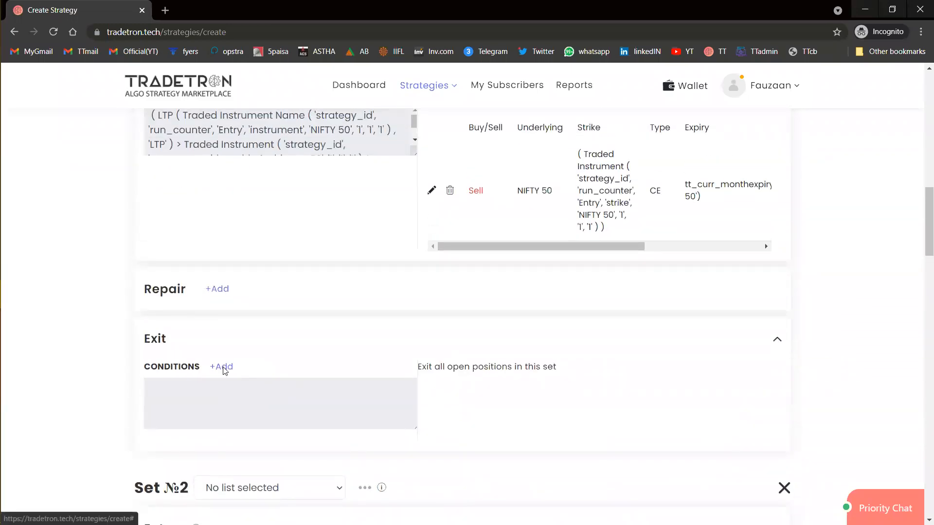
left_click(222, 368)
left_click(356, 195)
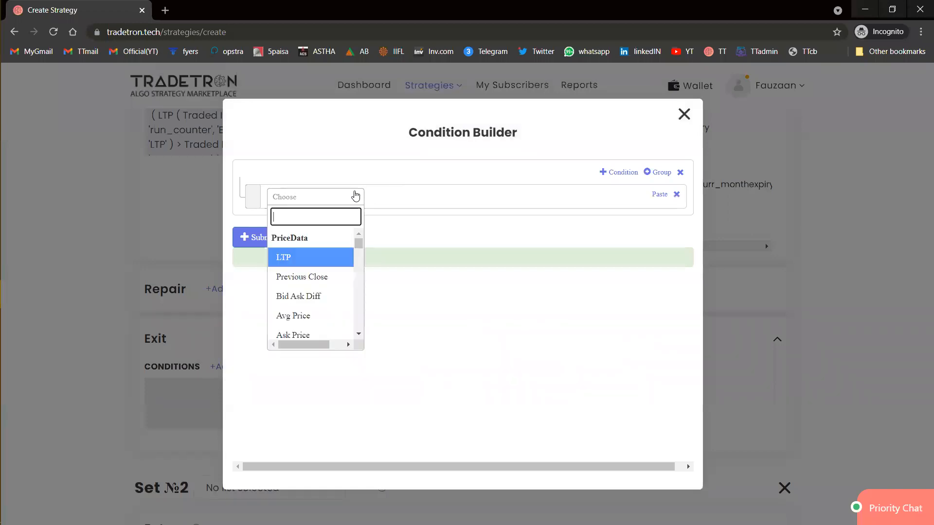
type("net")
key("Return")
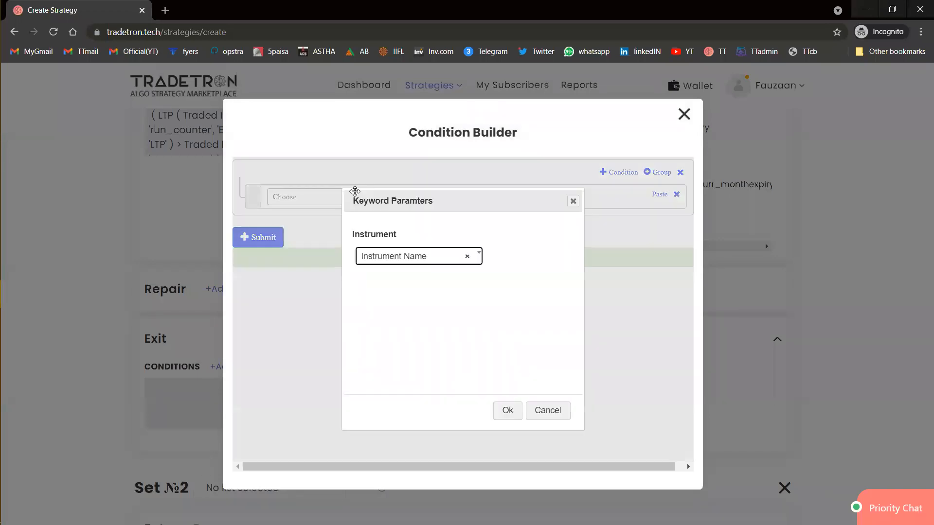
key("Tab")
key("Tab")
key("Tab")
key("Tab")
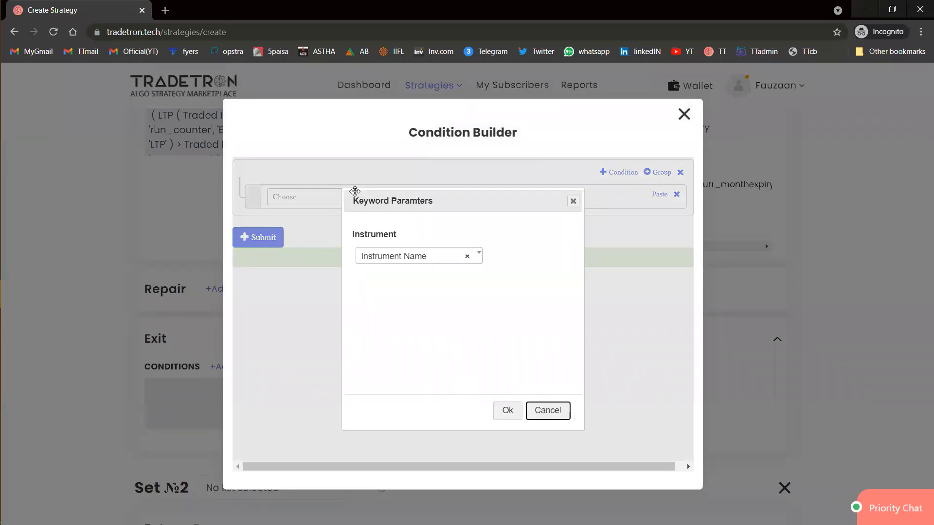
key("Return")
key("Down")
key("Return")
key("Tab")
key("Return")
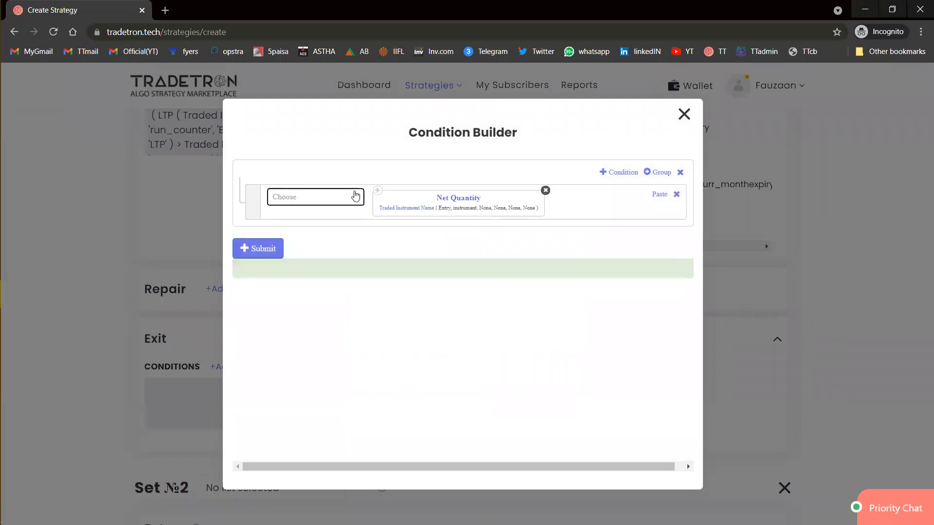
Step: Set Traded Instrument Name in the exit condition to underlying NIFTY 50 with set, condition and leg numbers all 1
left_click(414, 208)
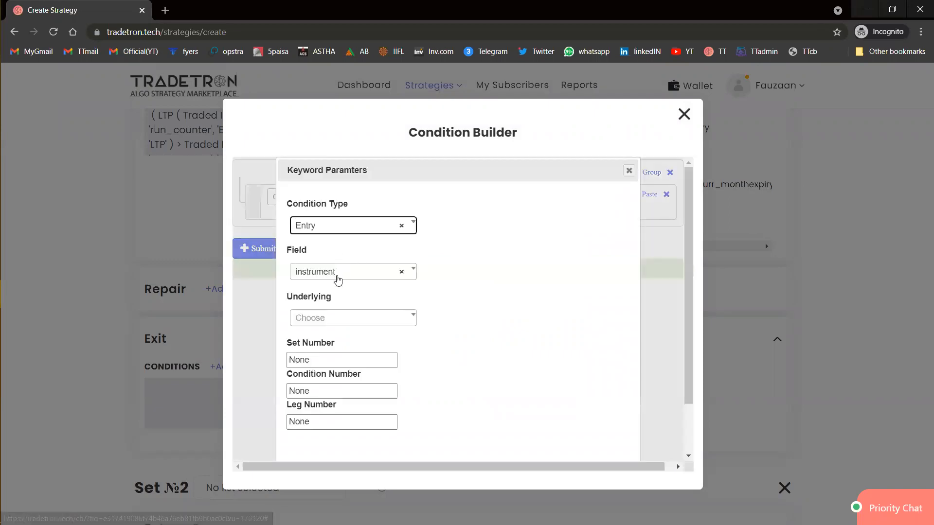
left_click(341, 319)
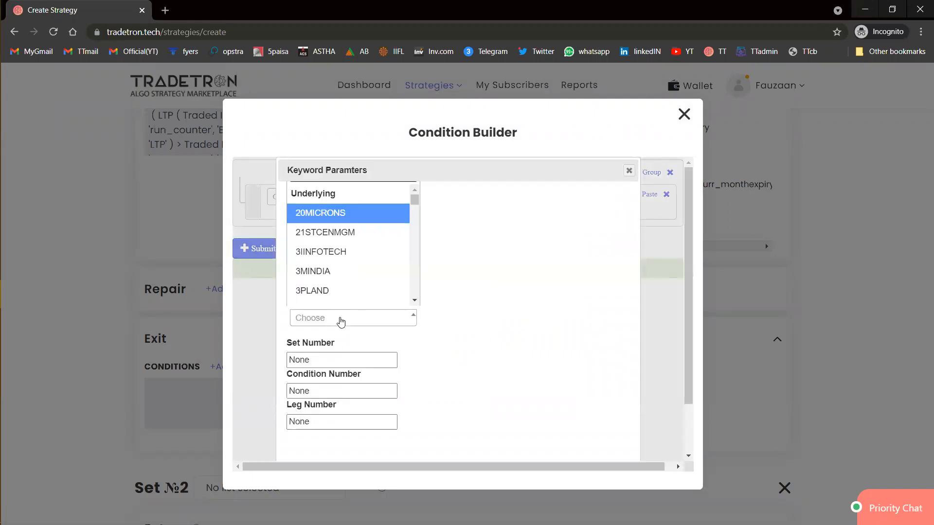
type("nifty")
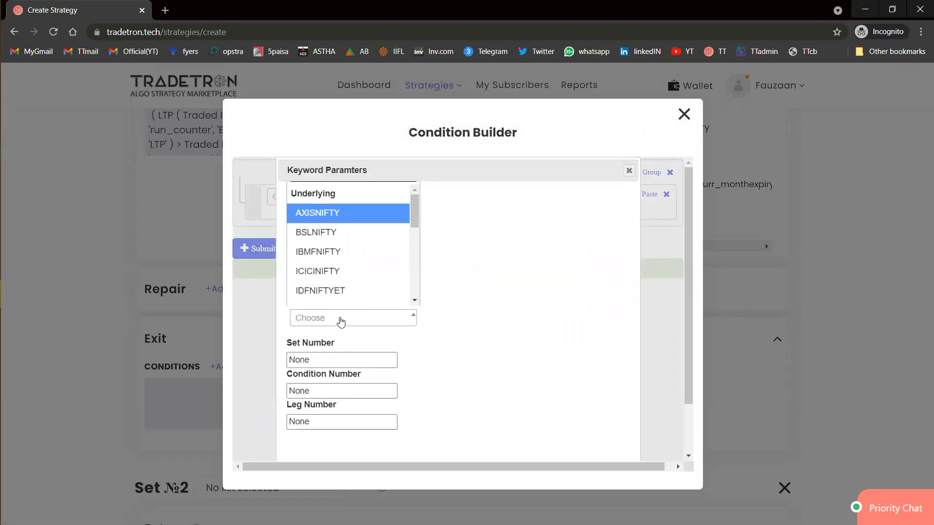
key("Return")
key("Tab")
type("1")
key("Tab")
type("1")
key("Tab")
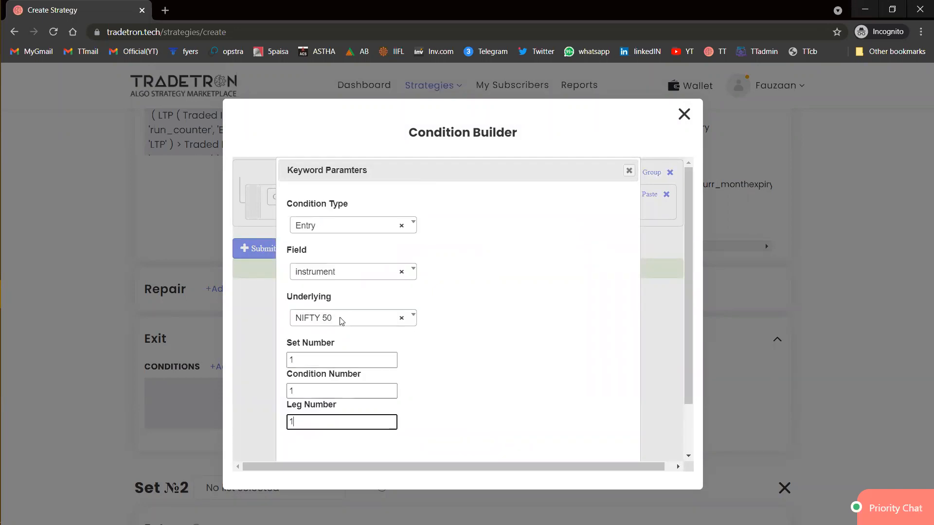
type("1")
key("Tab")
key("Return")
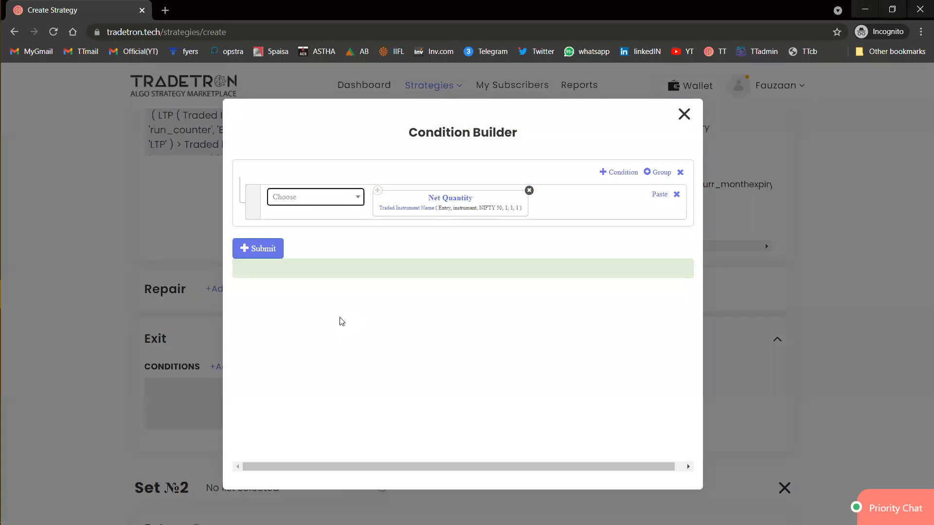
Step: Append the = comparison and a Number keyword to the Net Quantity exit condition
left_click(340, 204)
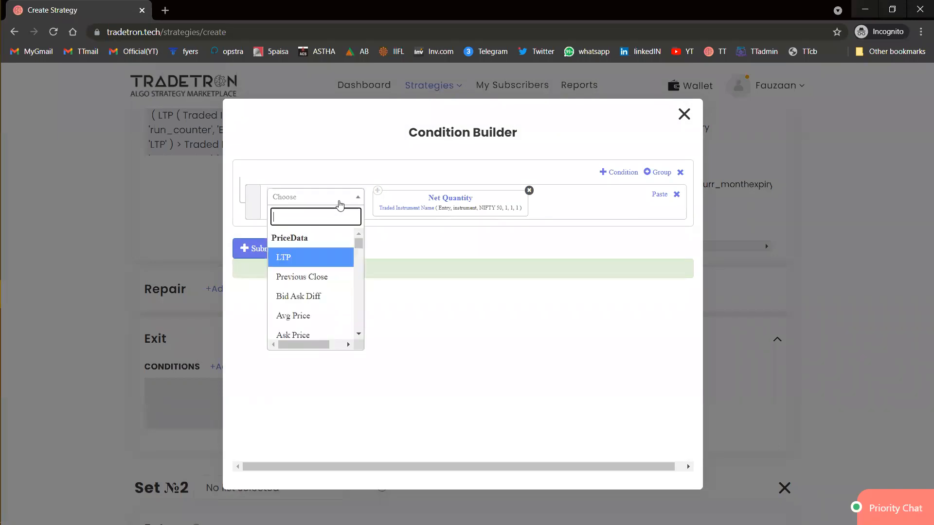
type("=")
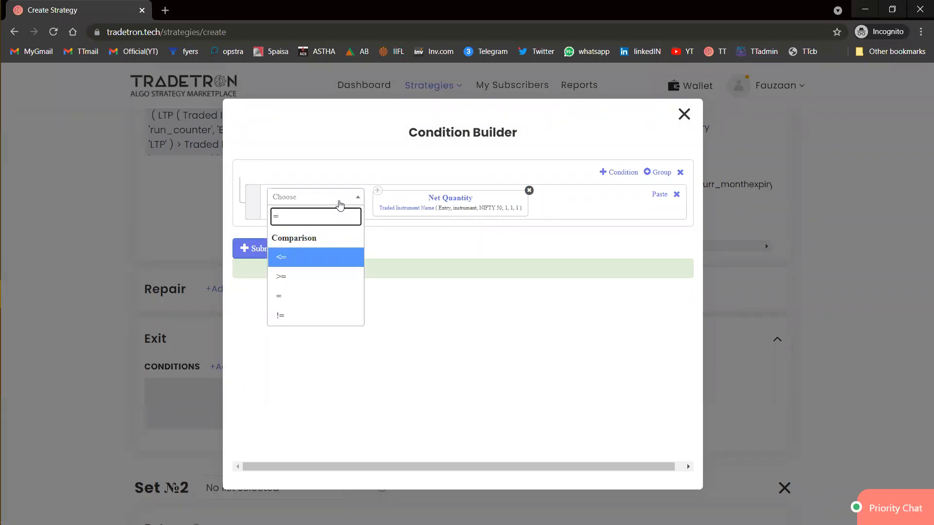
key("Down")
key("Down")
key("Return")
left_click(340, 203)
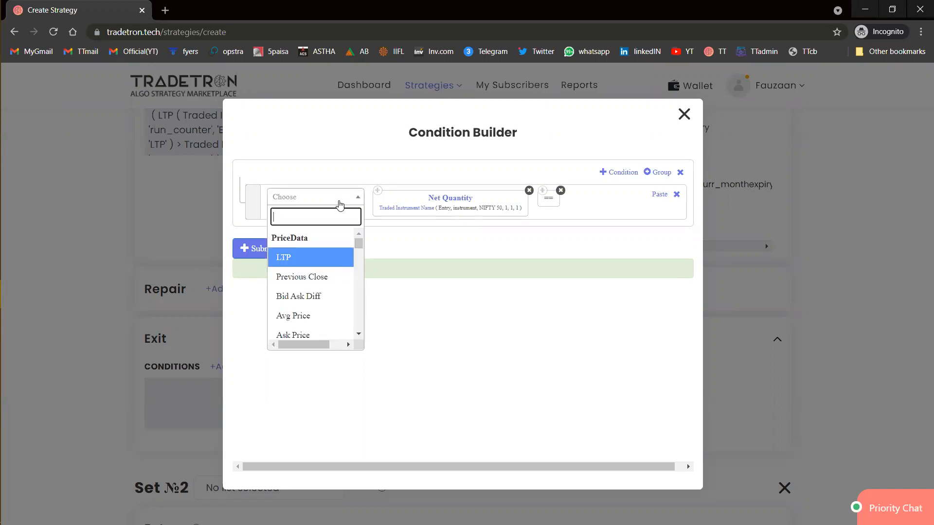
type("num")
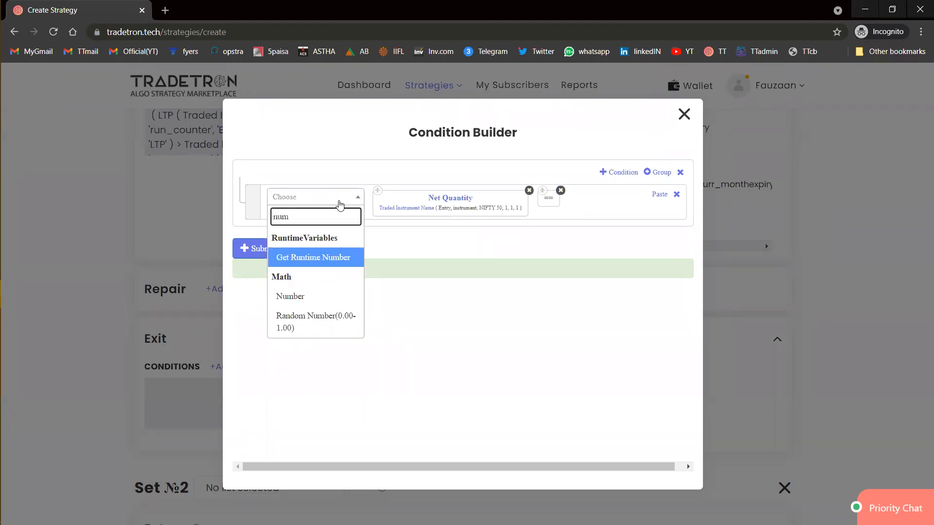
key("Down")
key("Return")
key("Tab")
key("Return")
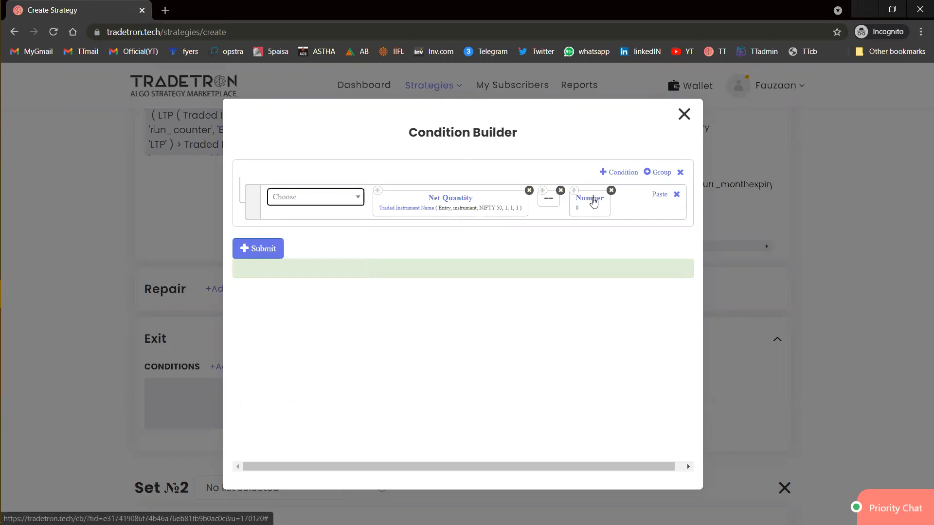
Step: Set the number compared with Net Quantity to 50 and submit the condition
left_click(593, 200)
type("5")
key("Tab")
key("Return")
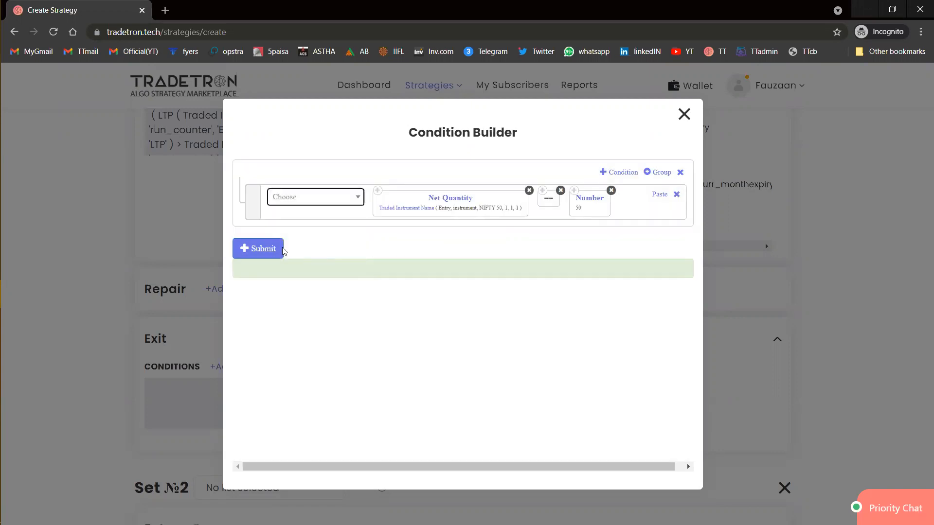
left_click(265, 250)
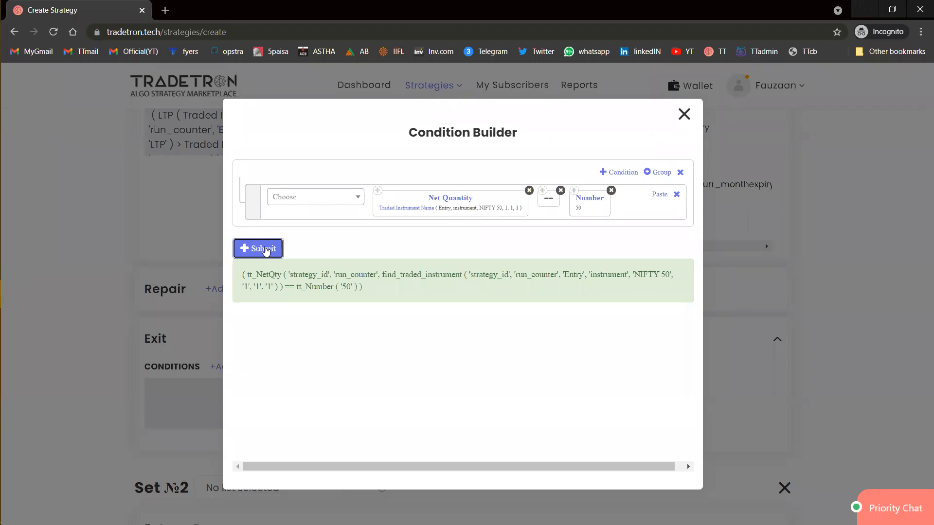
Step: Add a second exit condition starting with the LTP keyword, using Traded Instrument Name as its instrument
left_click(619, 174)
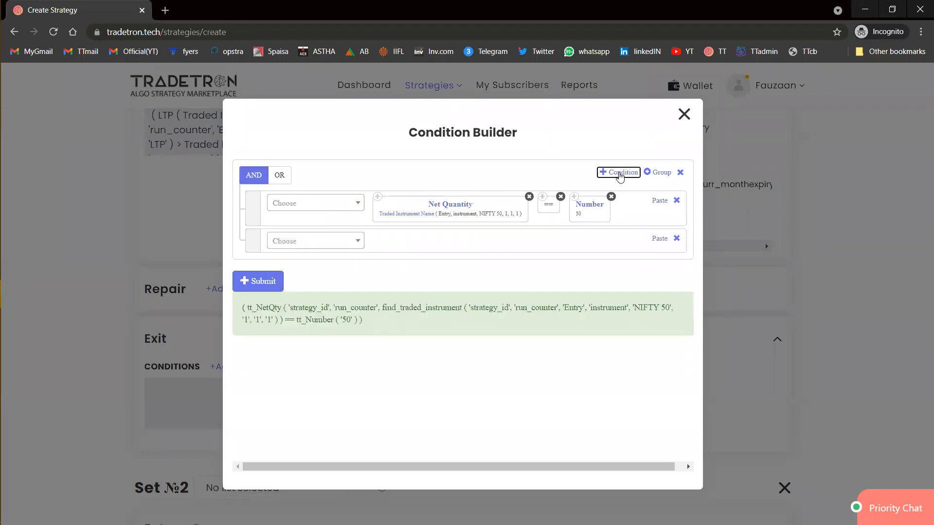
left_click(357, 241)
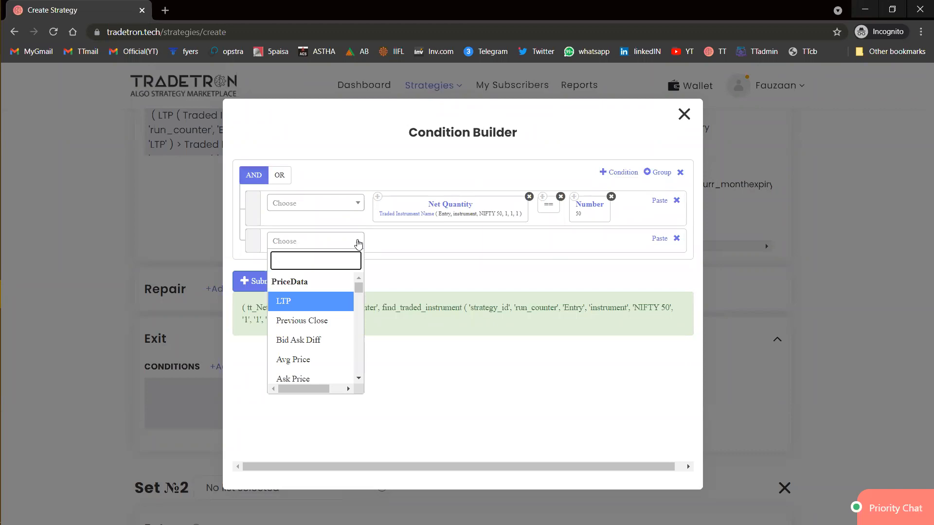
type("ltp")
key("Return")
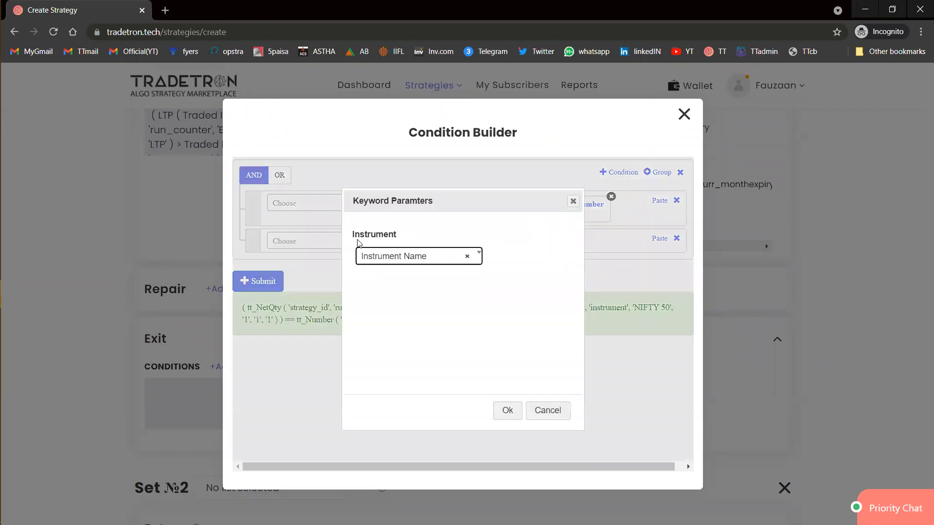
left_click(382, 257)
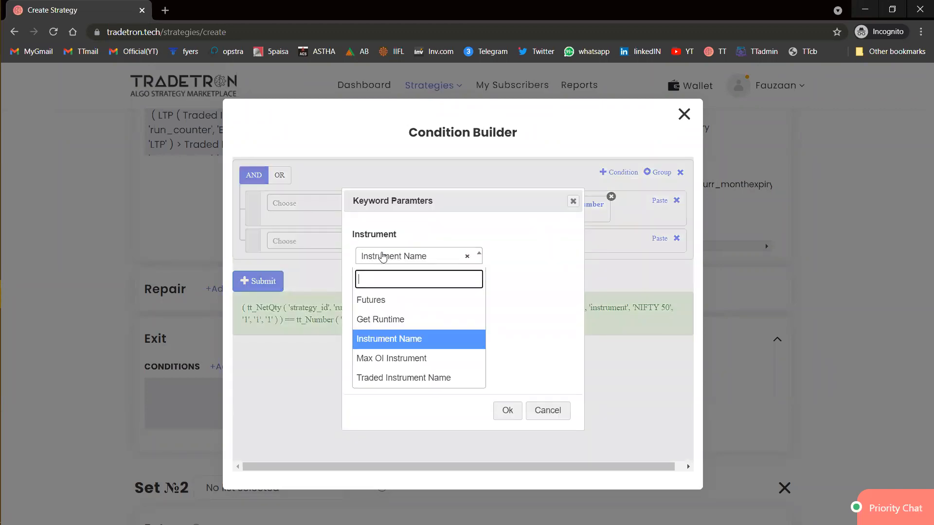
key("Down")
key("Down")
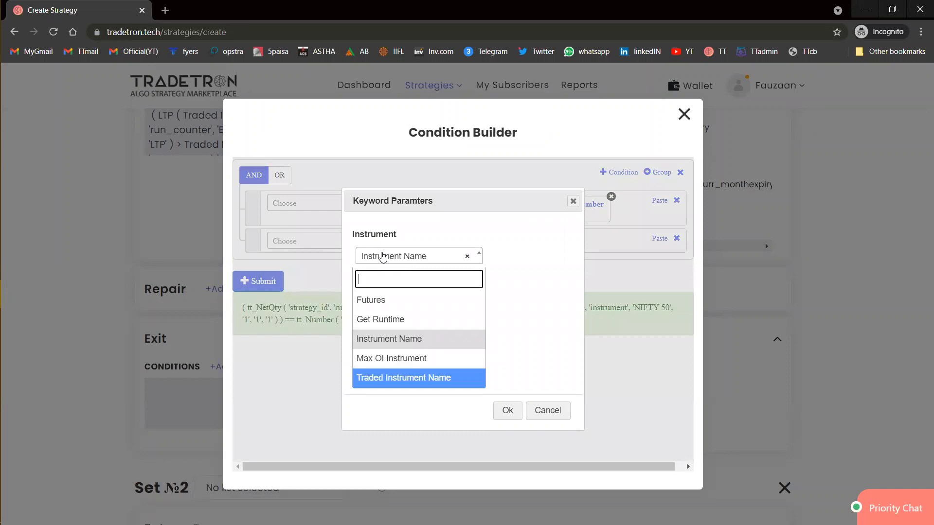
key("Return")
key("Tab")
key("Return")
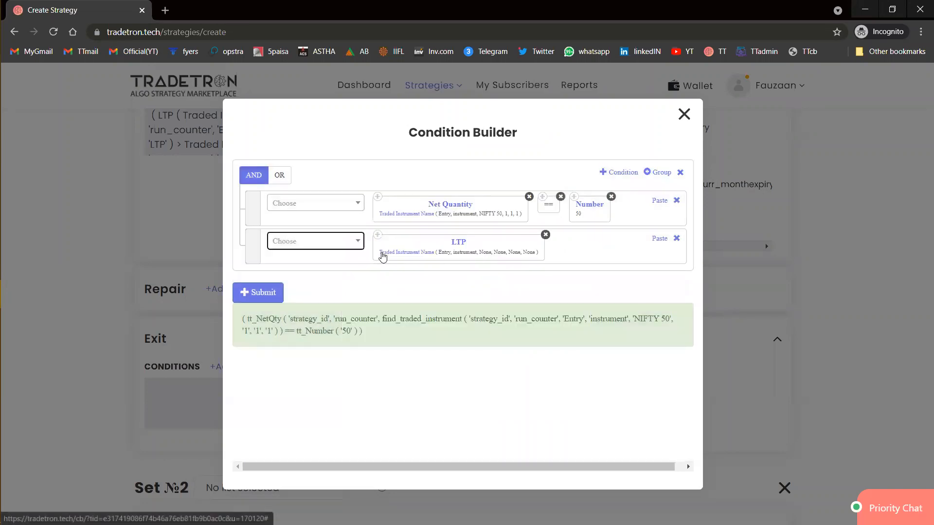
Step: Set the LTP keyword's Traded Instrument Name to underlying NIFTY 50 with set, condition and leg numbers all 1
left_click(403, 257)
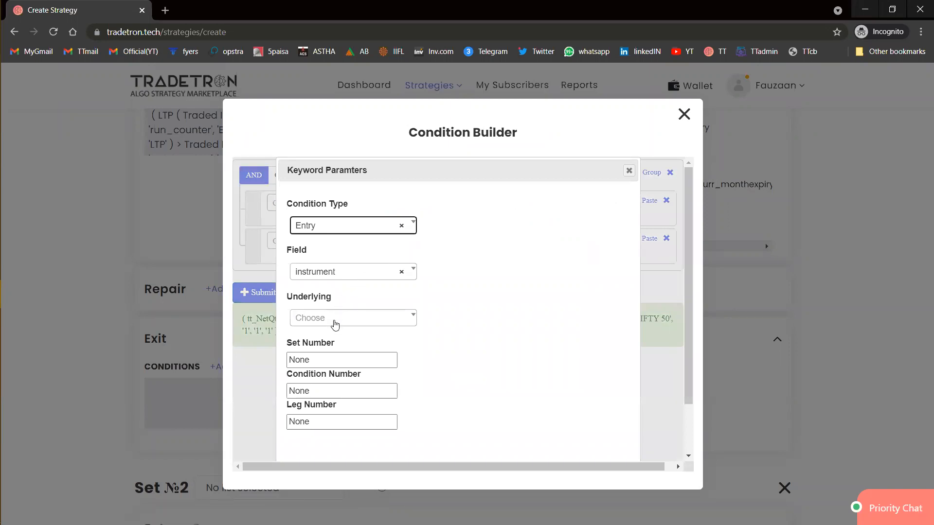
left_click(335, 323)
type("nifty")
key("Return")
key("Tab")
type("1")
key("Tab")
type("1")
key("Tab")
type("1")
key("Tab")
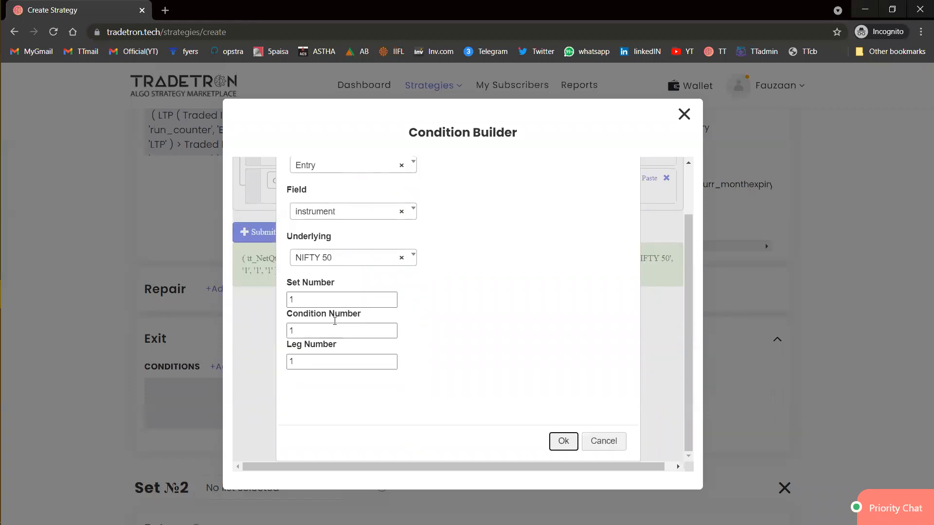
key("Return")
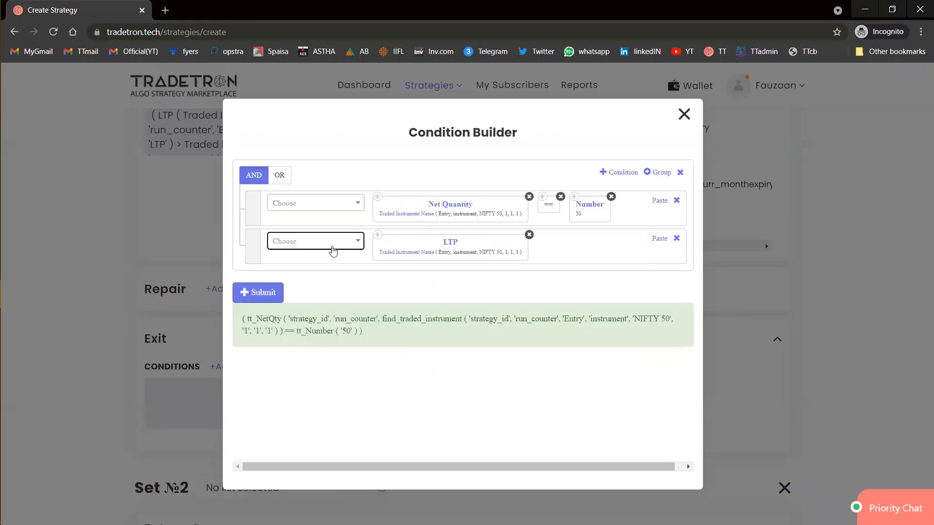
Step: Append the < comparison and the Traded Instrument keyword to the LTP condition
left_click(333, 251)
type("<")
key("Return")
left_click(333, 250)
type("trad")
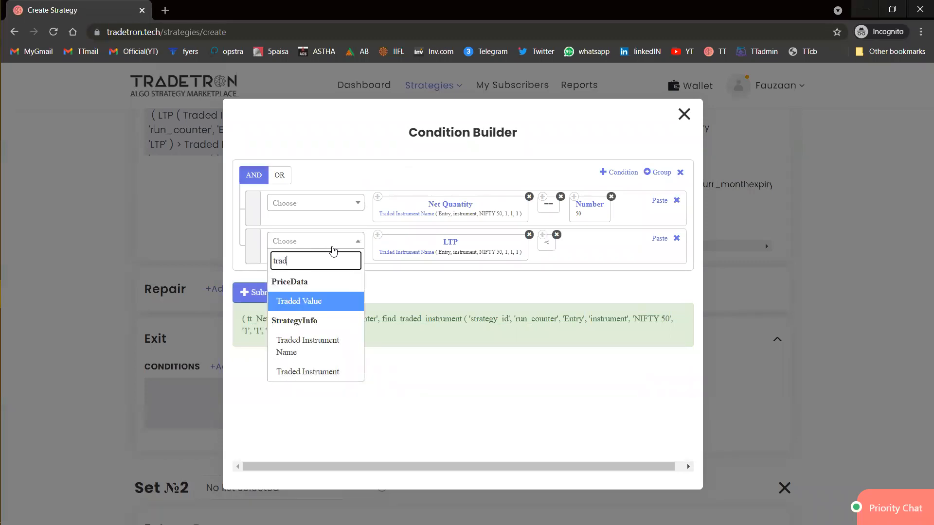
key("Down")
key("Down")
key("Return")
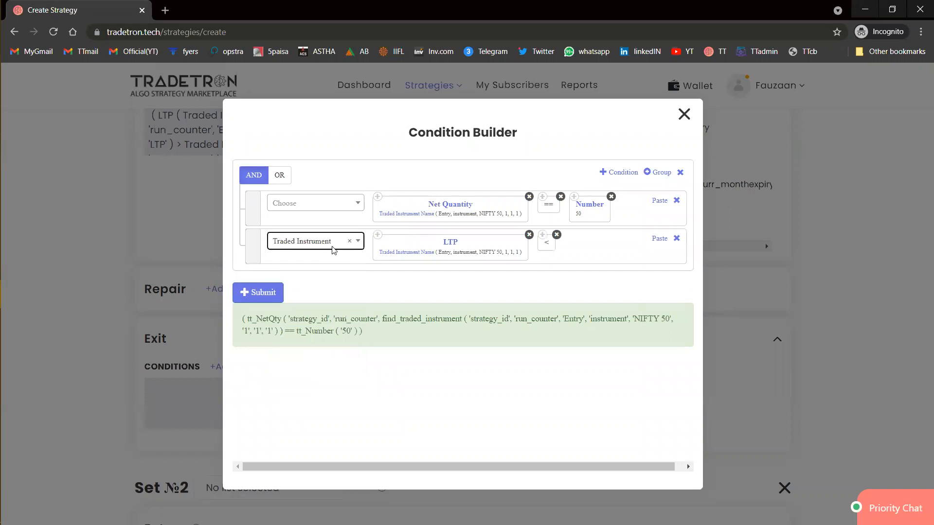
Step: Configure Traded Instrument with the Entry price field, underlying NIFTY 50, and set, condition and leg numbers all 1
key("Tab")
key("Tab")
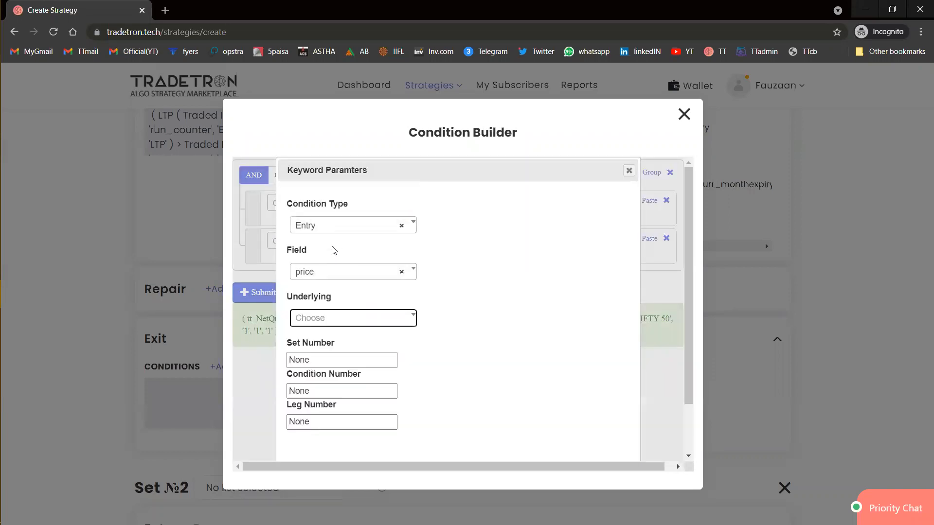
key("Return")
type("nifty")
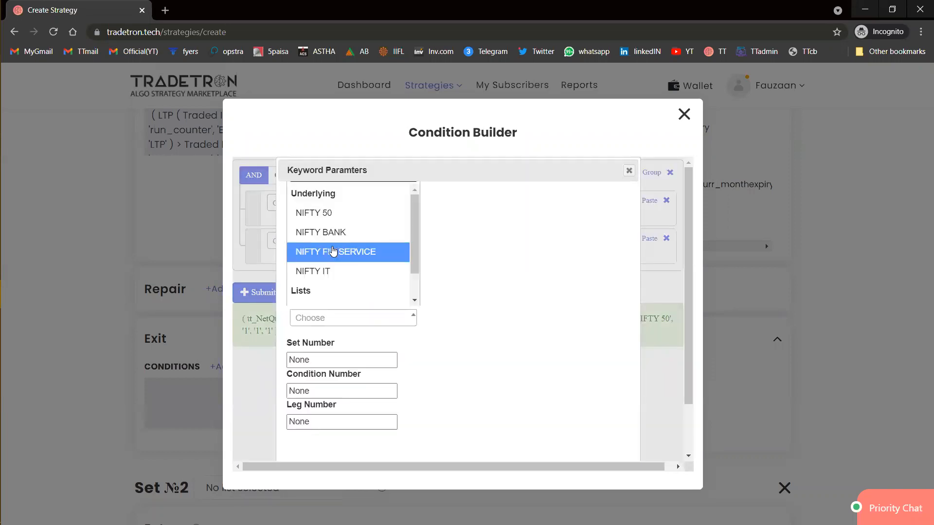
left_click(325, 213)
left_click(321, 356)
double_click(321, 356)
type("1")
key("Tab")
type("1")
key("Tab")
type("1")
key("Tab")
key("Return")
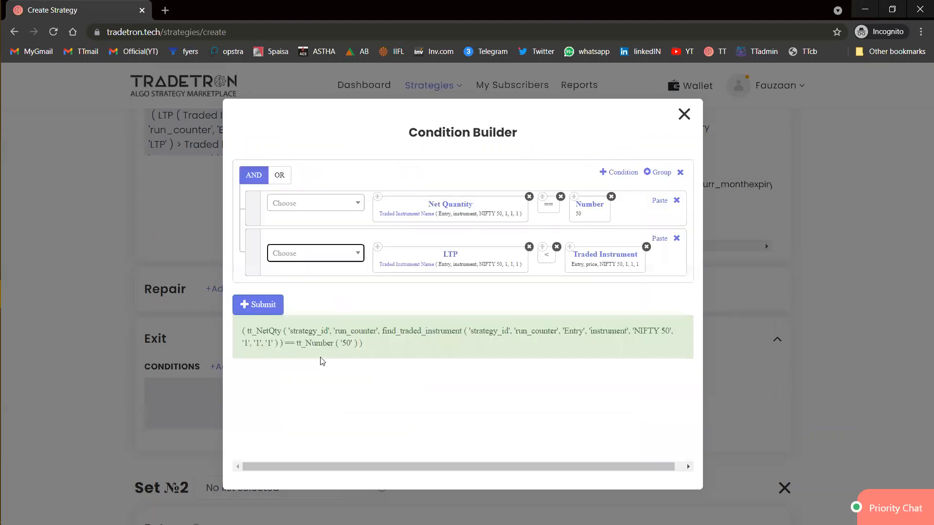
Step: Submit the combined Net Quantity and LTP exit condition and close the Condition Builder
left_click(252, 301)
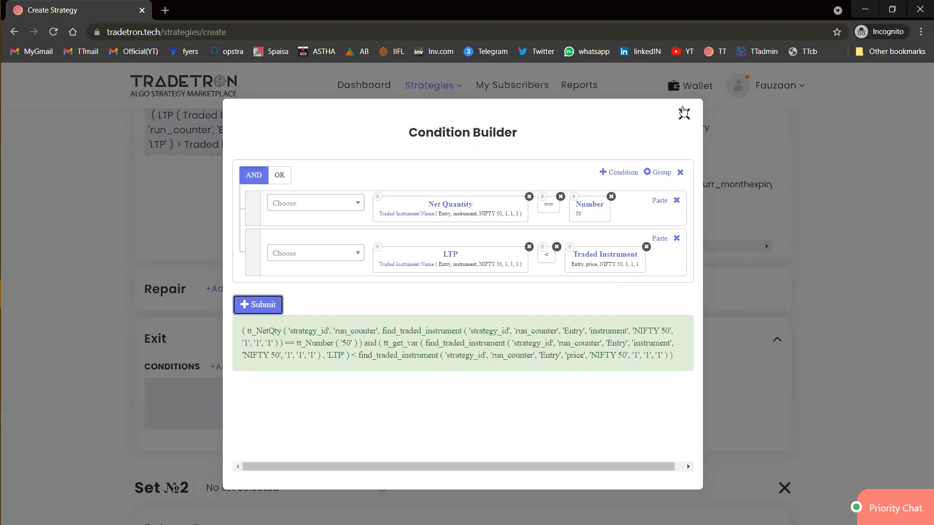
left_click(683, 115)
scroll(279, 253, "up", 6)
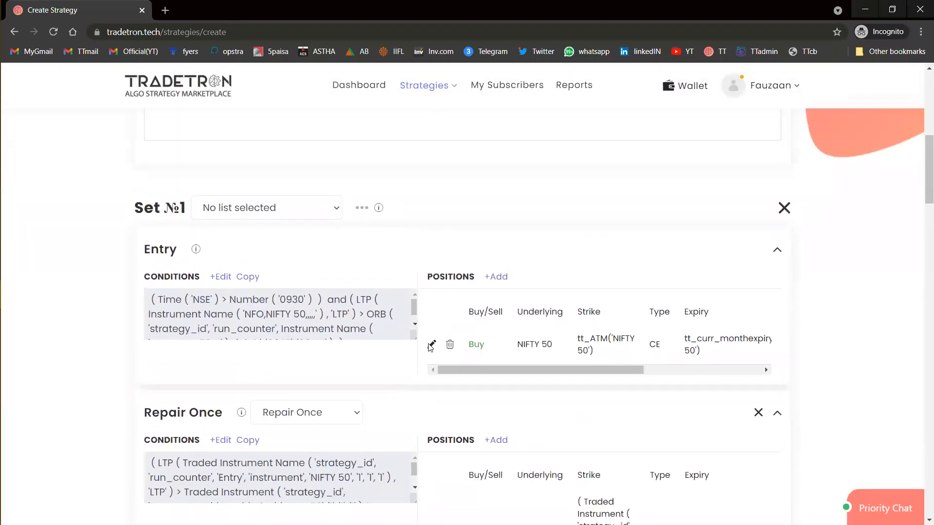
scroll(431, 344, "down", 2)
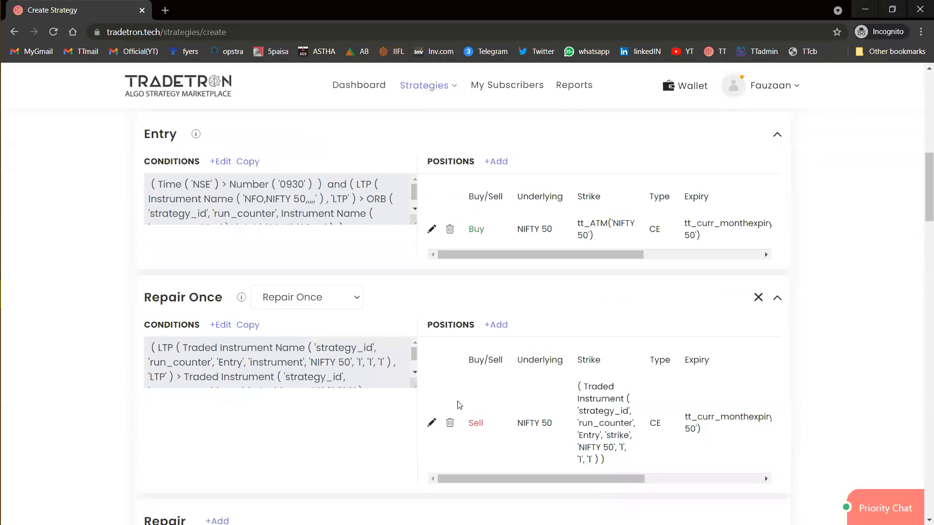
scroll(340, 420, "down", 4)
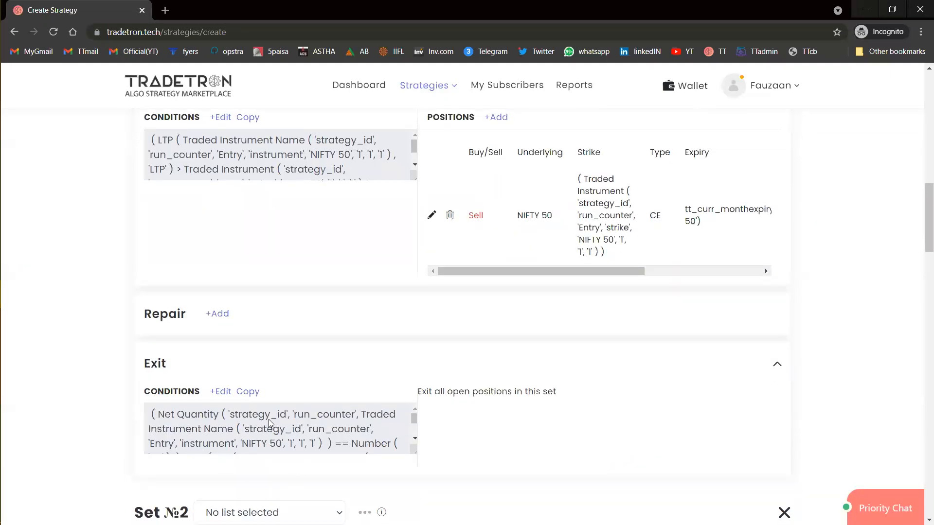
Step: Edit Set 1's exit condition to multiply the number 50 by the Multiplier keyword, and submit it
left_click(224, 392)
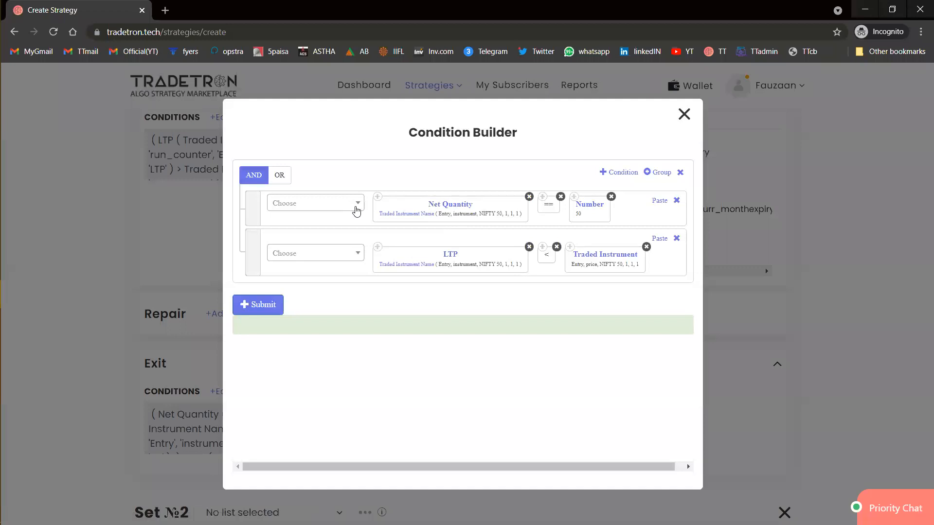
left_click(357, 208)
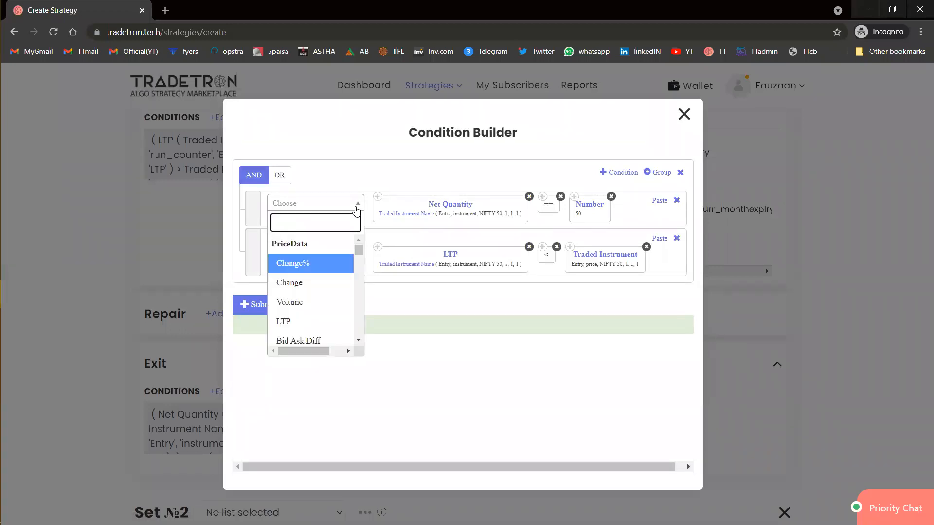
type("*")
key("Return")
left_click(356, 212)
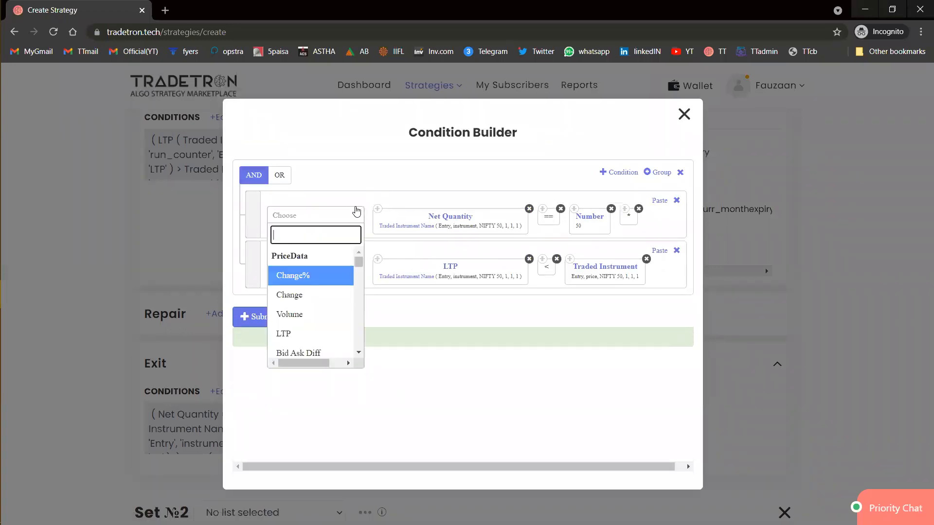
type("mul")
key("Return")
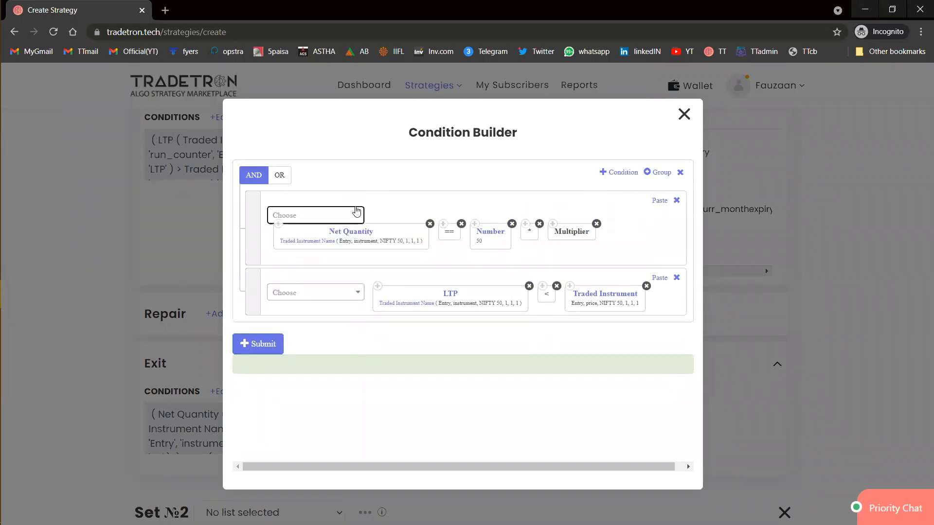
left_click(247, 348)
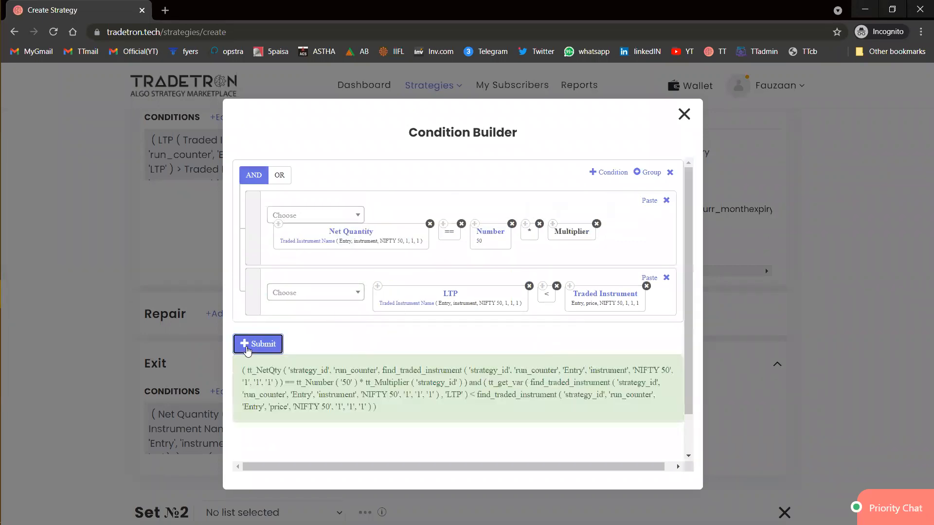
left_click(684, 114)
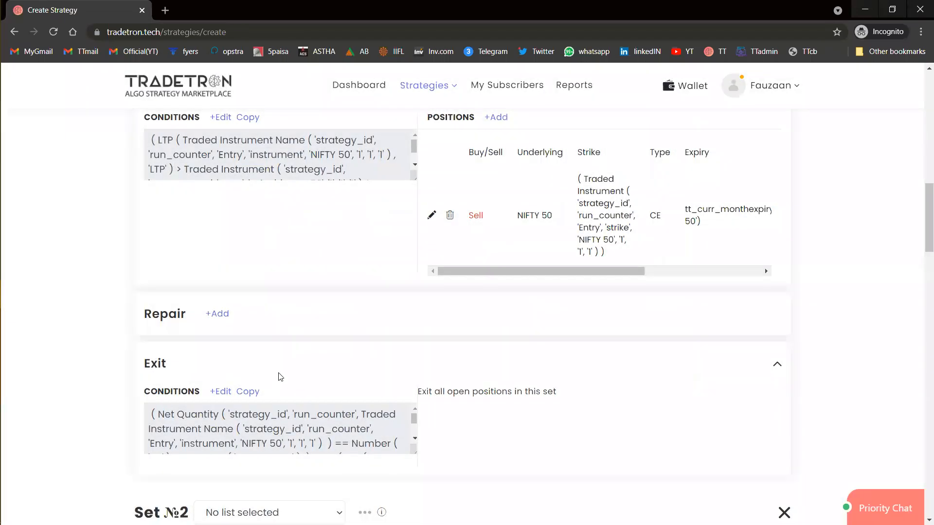
Step: Add a group to Set 1's exit condition and move the Net Quantity and LTP conditions into it
left_click(220, 391)
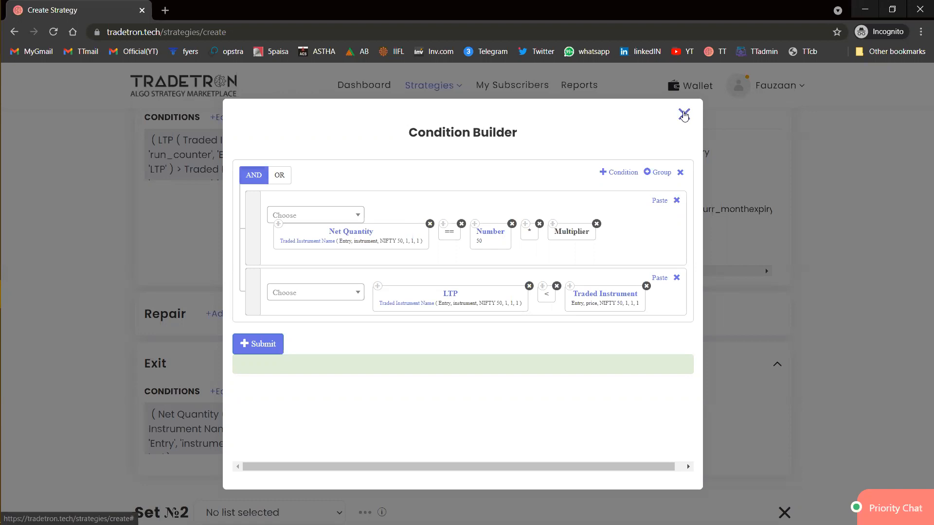
left_click(655, 173)
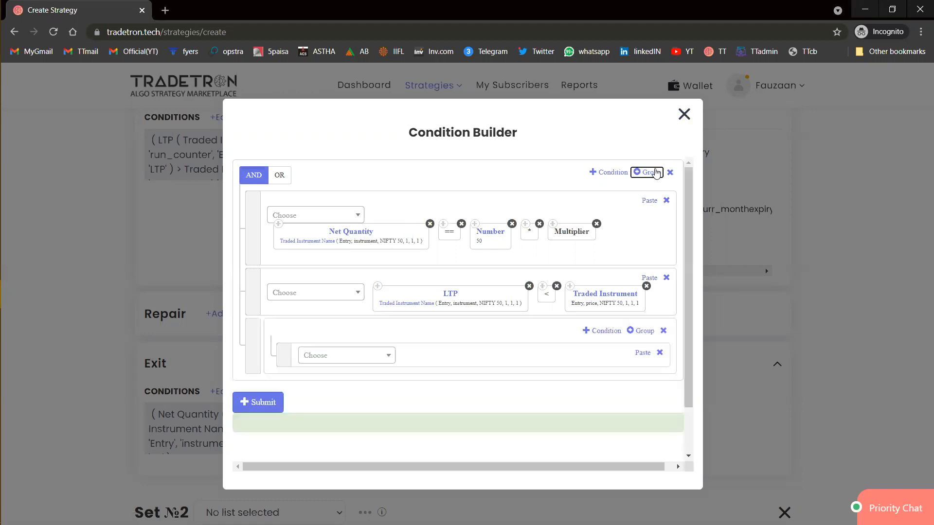
left_click_drag(253, 231, 281, 329)
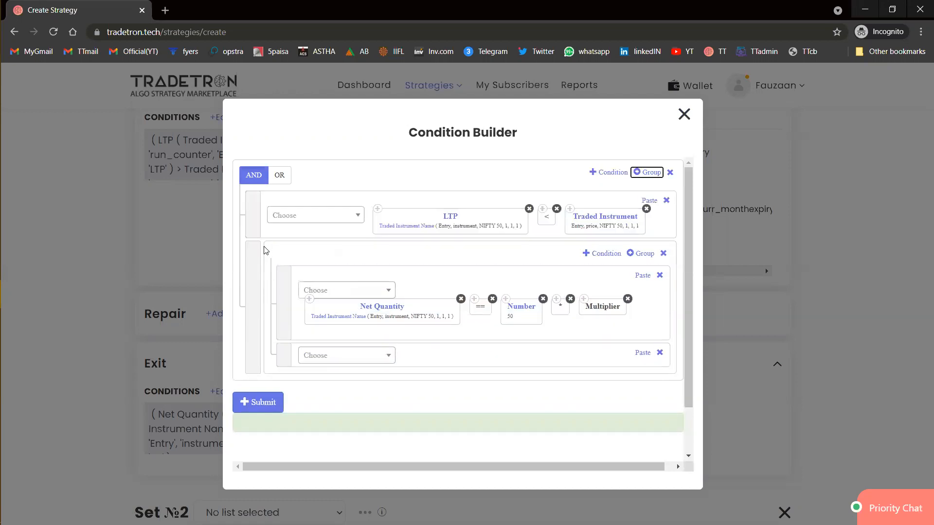
left_click_drag(254, 216, 291, 323)
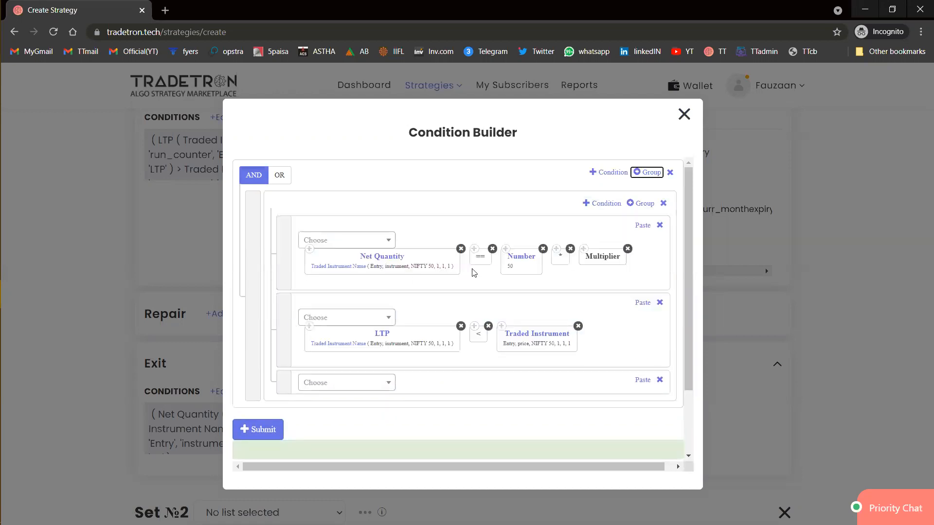
Step: Remove the empty condition rows from the exit's inner group and set the outer group's operator to OR
left_click(600, 204)
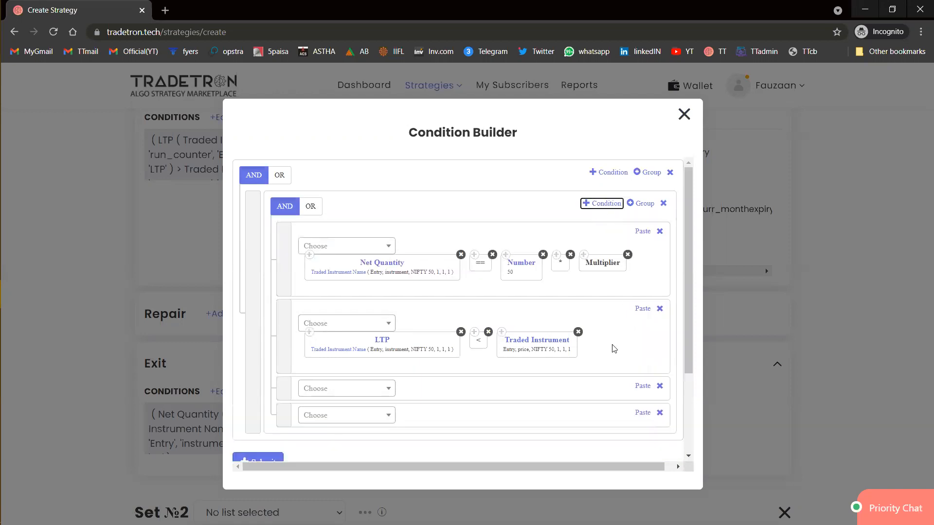
left_click(659, 385)
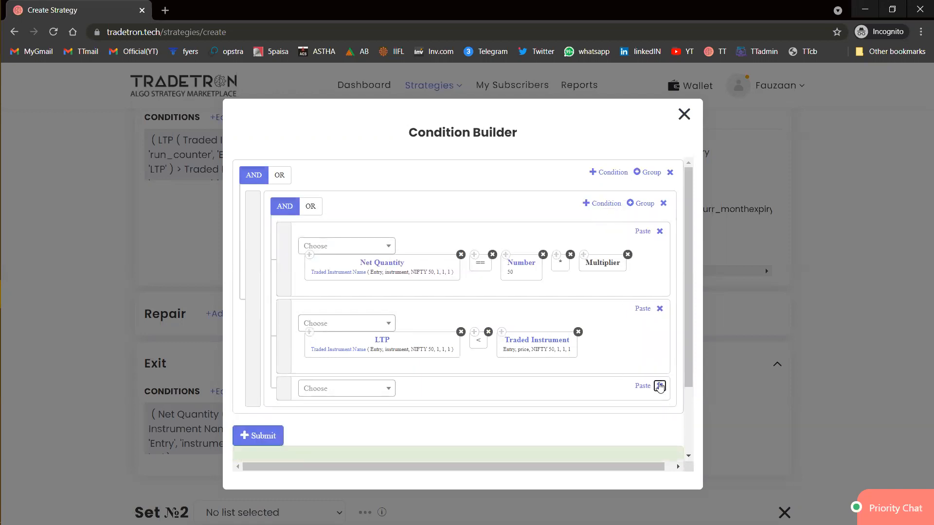
left_click(659, 387)
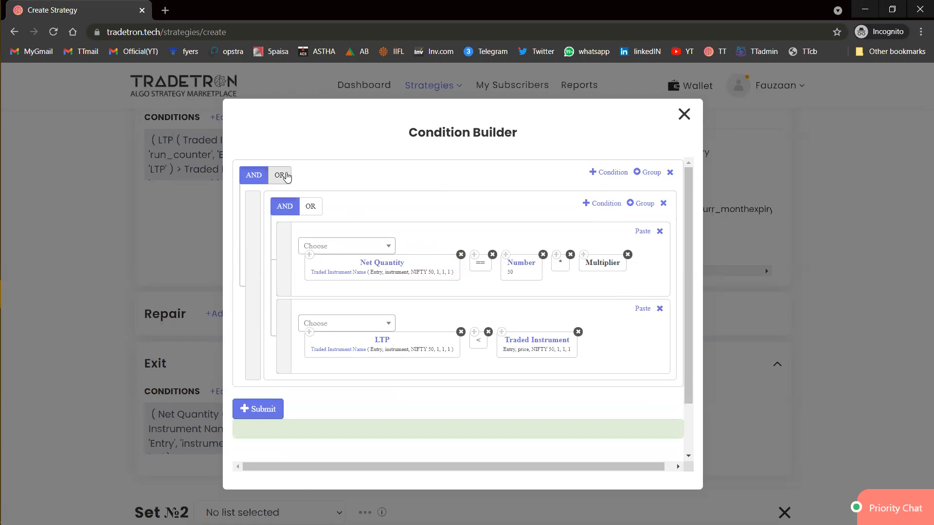
left_click(286, 177)
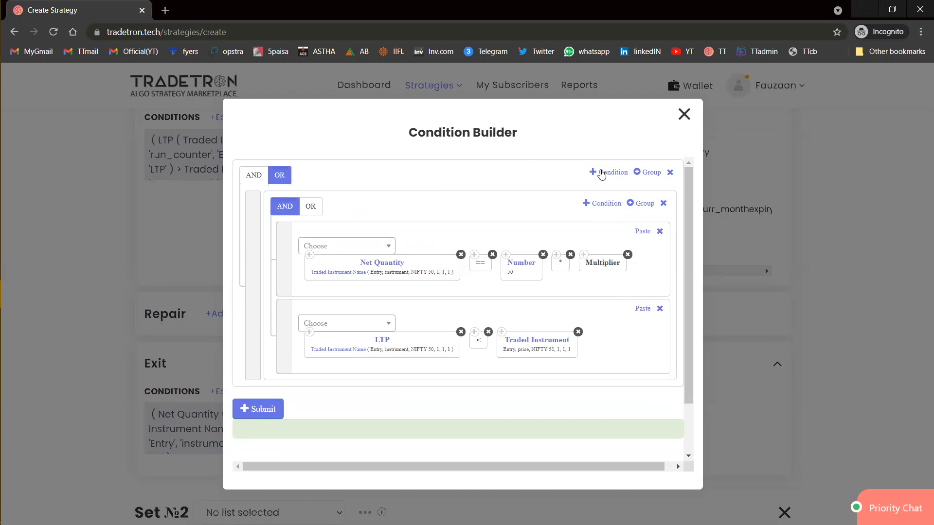
Step: Add a condition to the outer group and copy the LTP, less-than and Traded Instrument blocks into it
left_click(602, 174)
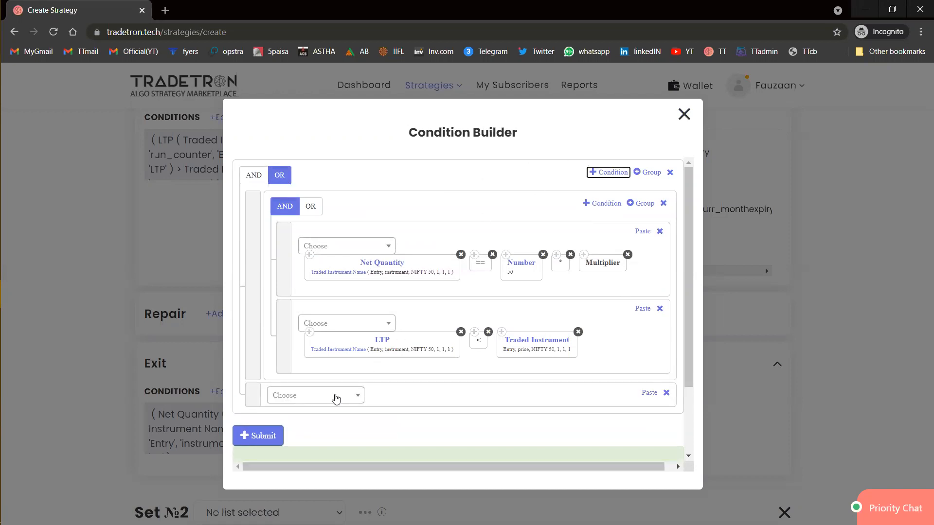
left_click(310, 332)
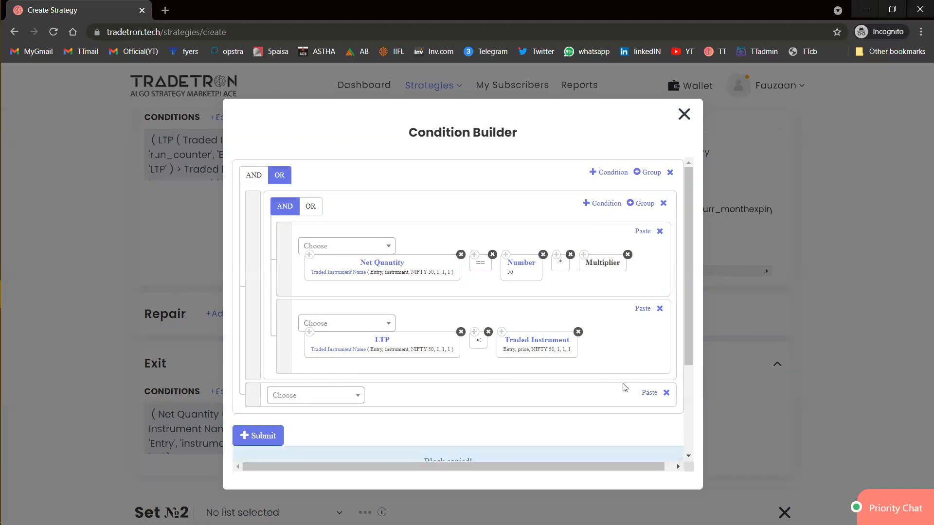
left_click(649, 393)
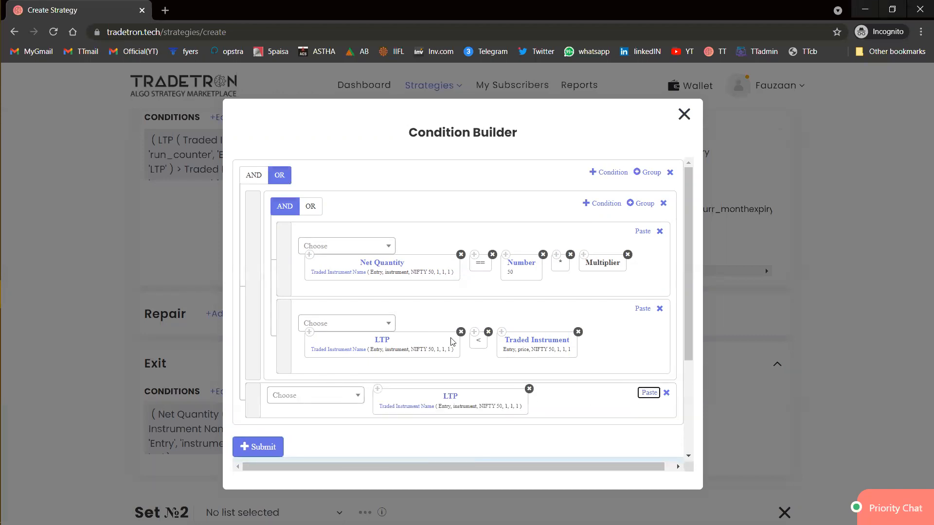
left_click(474, 332)
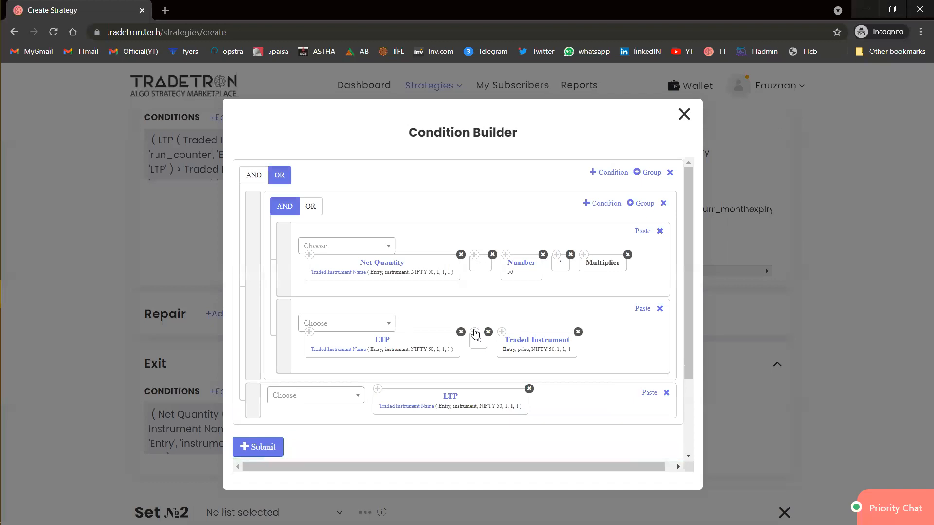
left_click(649, 393)
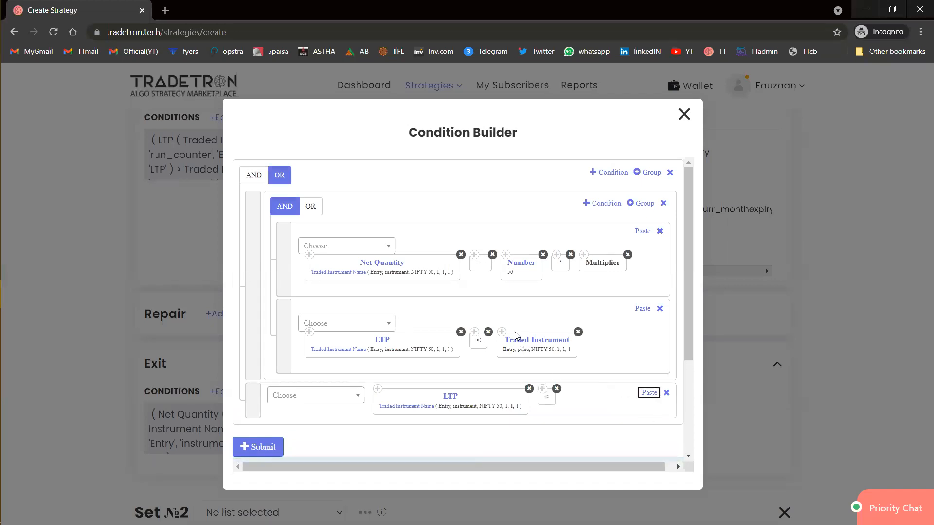
left_click(501, 332)
left_click(647, 393)
Step: Multiply Traded Instrument in the new outer condition by a copied Number block set to 0.50
left_click(343, 413)
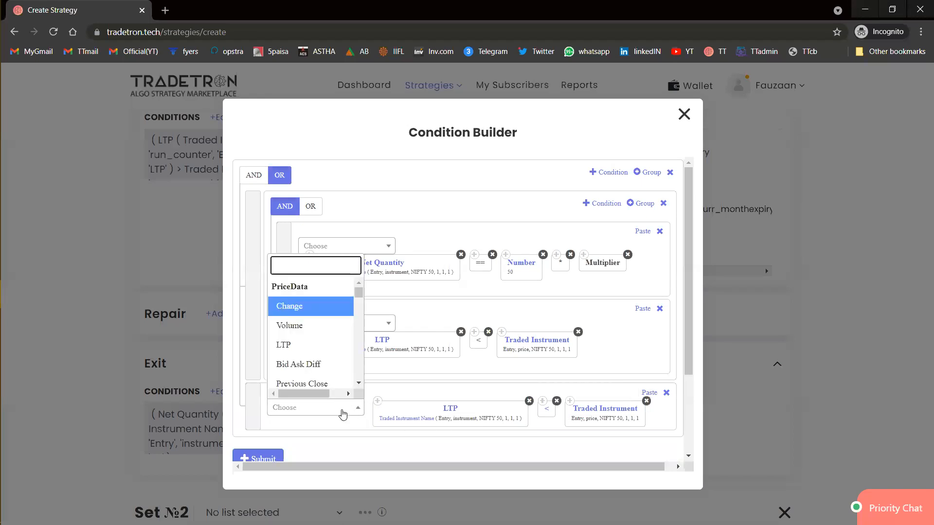
type("*")
key("Return")
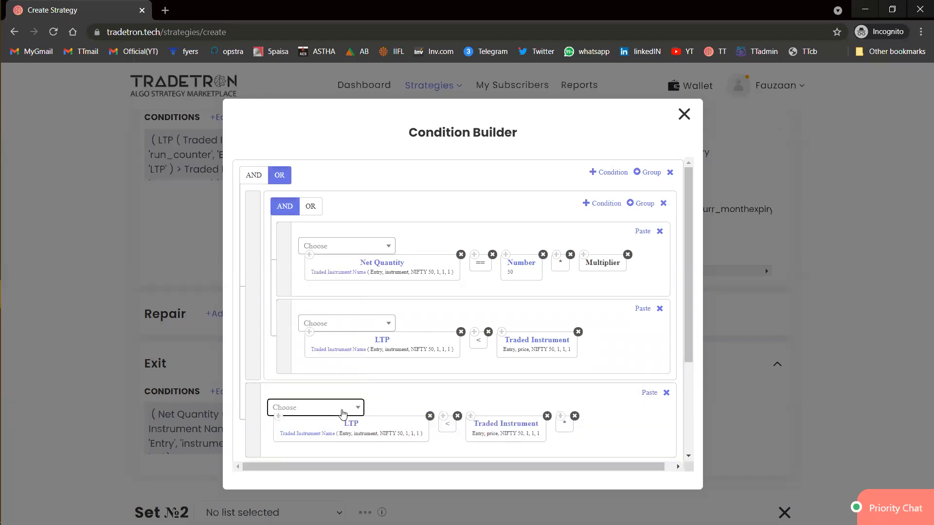
left_click(506, 255)
left_click(650, 392)
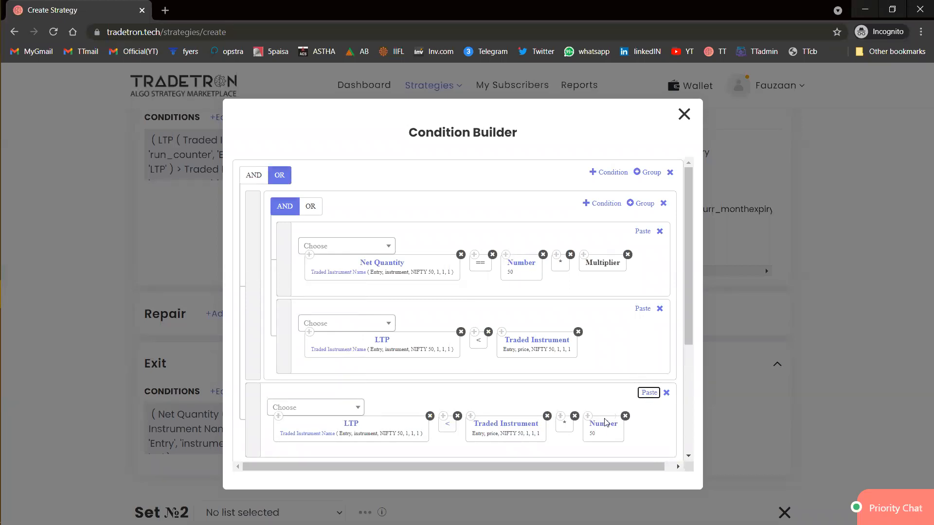
left_click(598, 428)
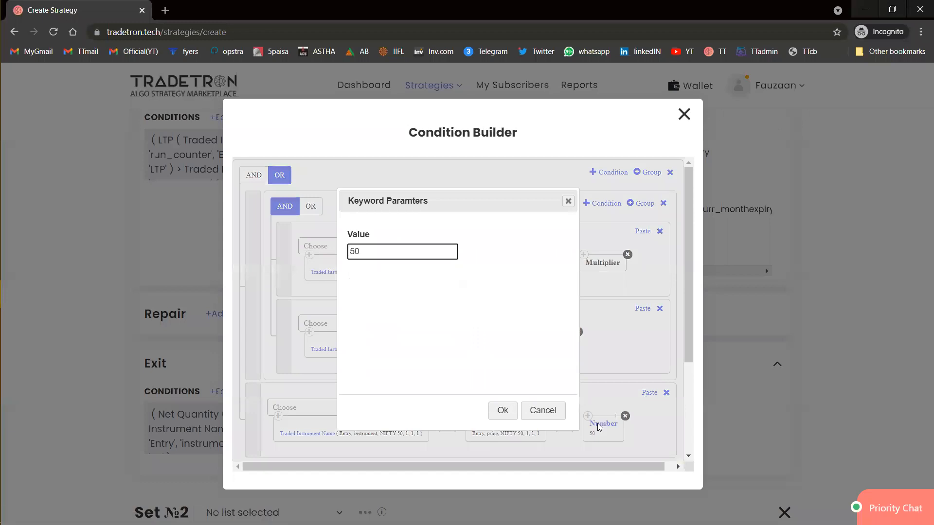
type("0.")
key("Tab")
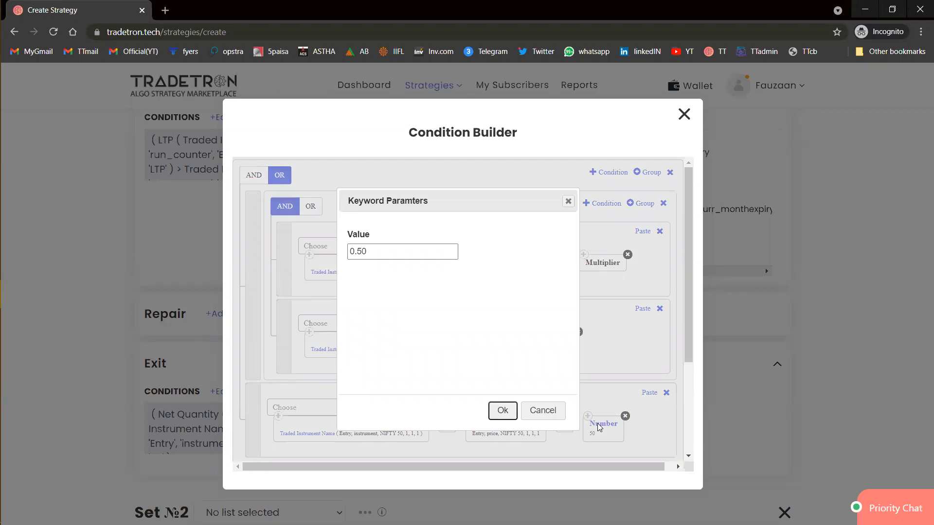
key("Return")
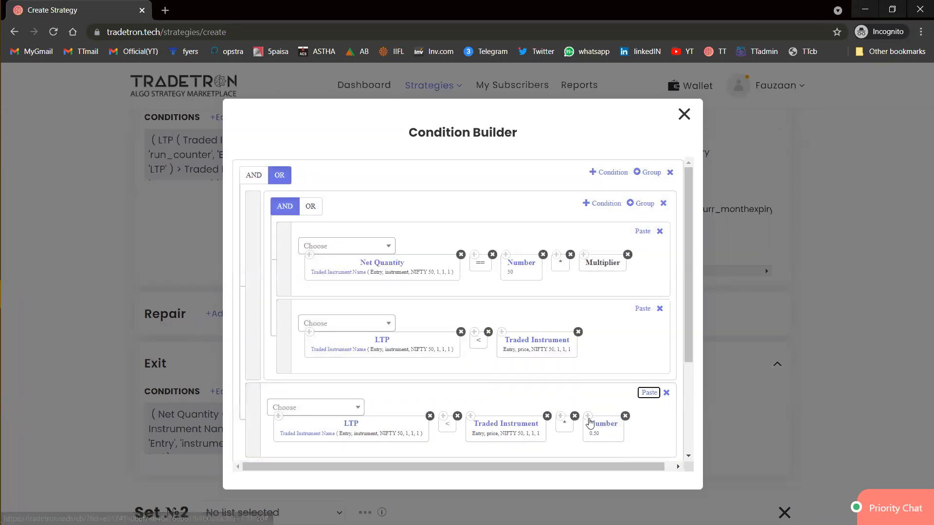
left_click(605, 423)
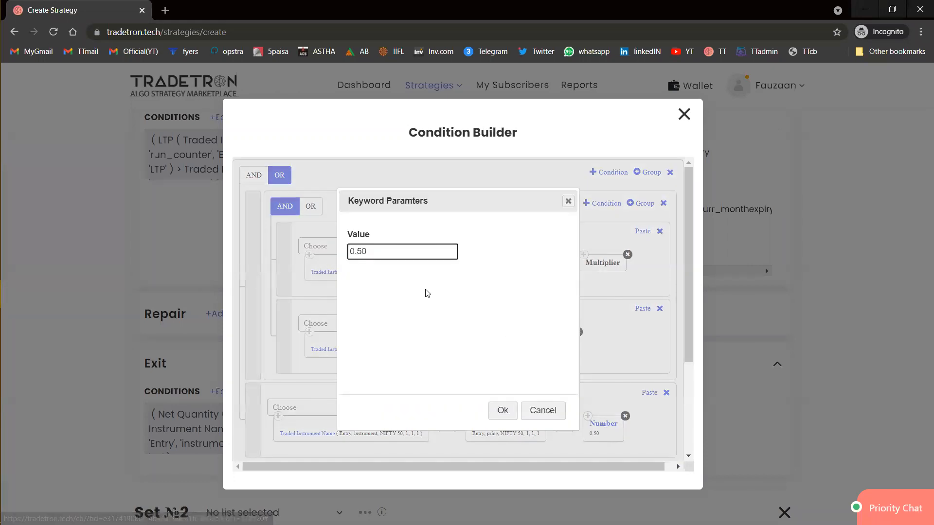
left_click(501, 411)
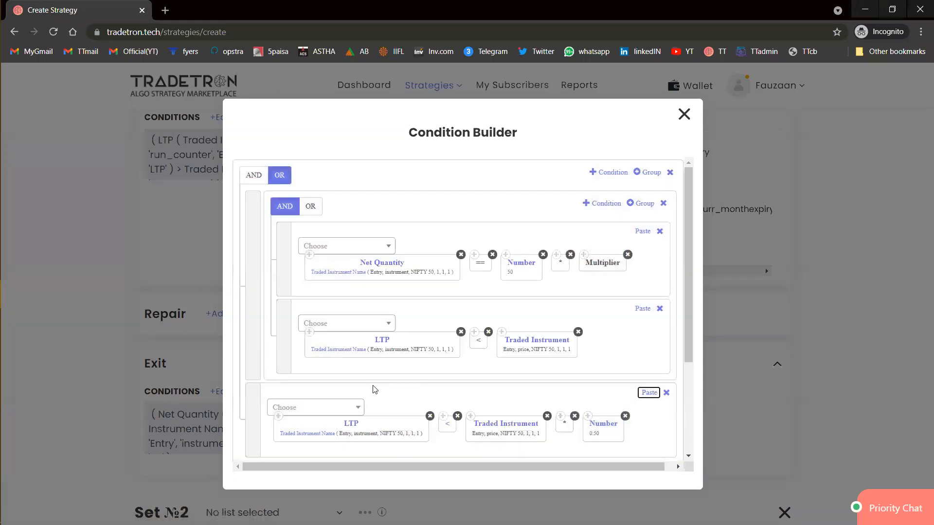
Step: Submit Set 1's OR-combined exit condition and close the Condition Builder
scroll(374, 389, "down", 2)
left_click(258, 411)
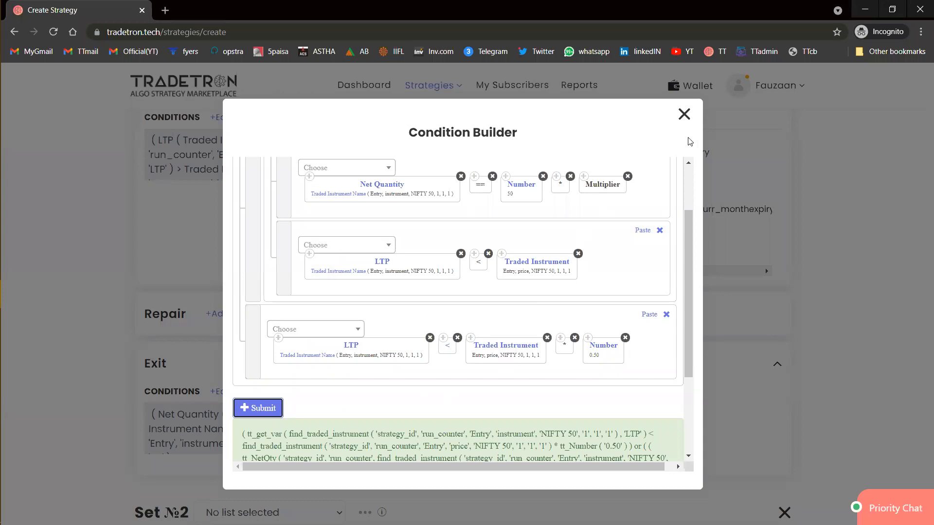
left_click(684, 114)
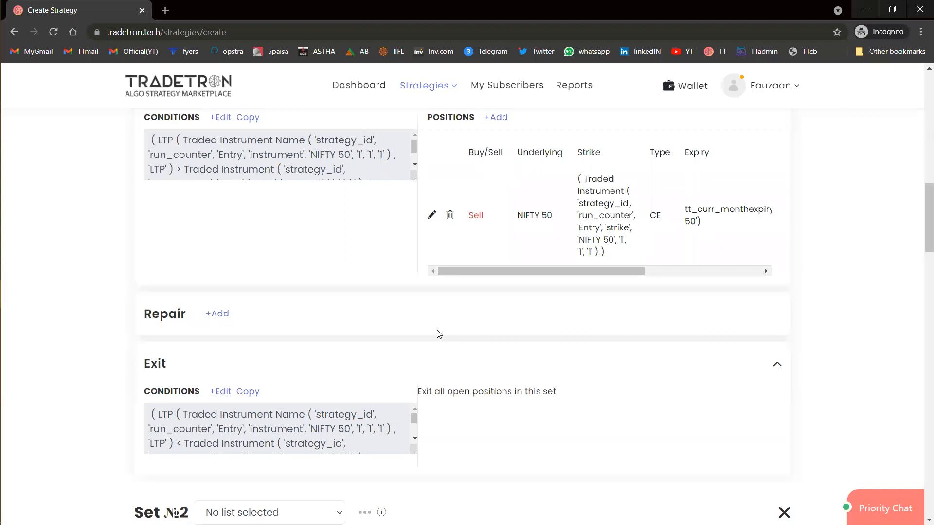
Step: Copy the entry conditions of Set 1
scroll(439, 335, "down", 3)
scroll(439, 334, "up", 7)
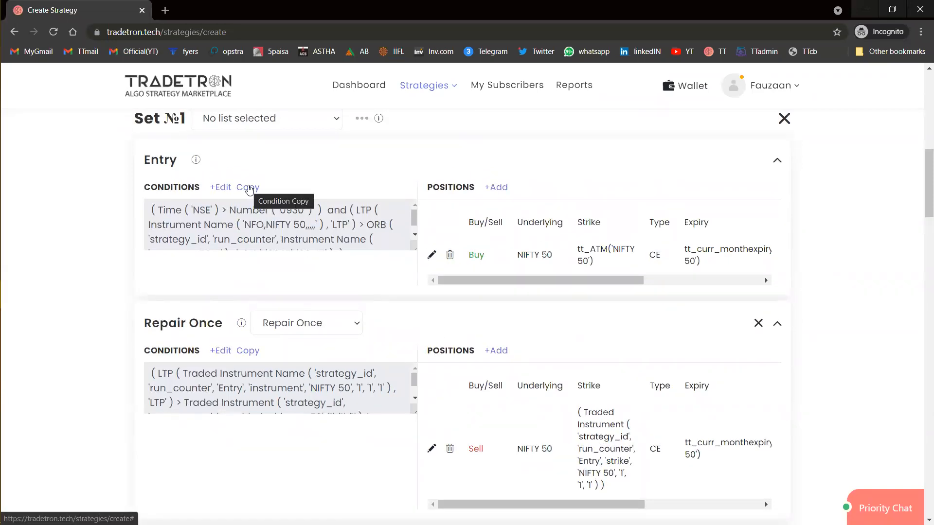
left_click(248, 188)
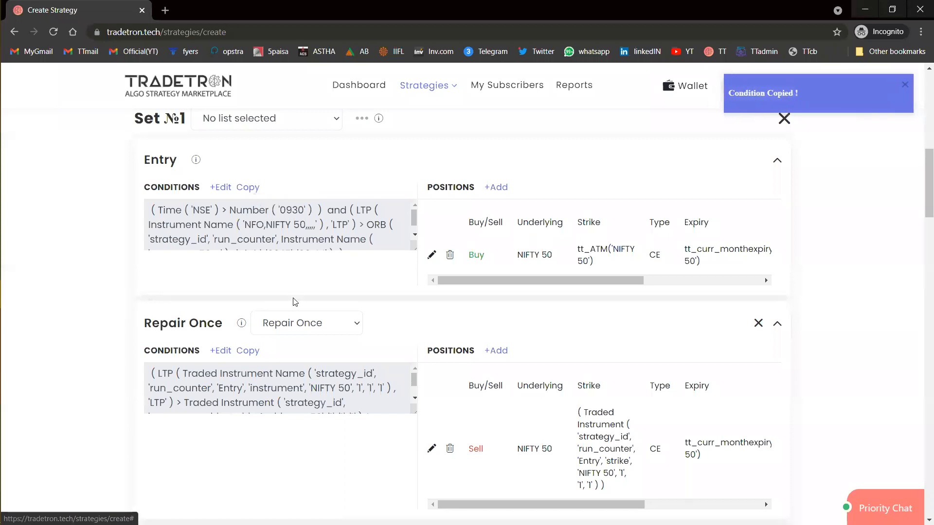
Step: Create the strategy and close the confirmation dialog
scroll(294, 301, "down", 3)
scroll(294, 301, "down", 4)
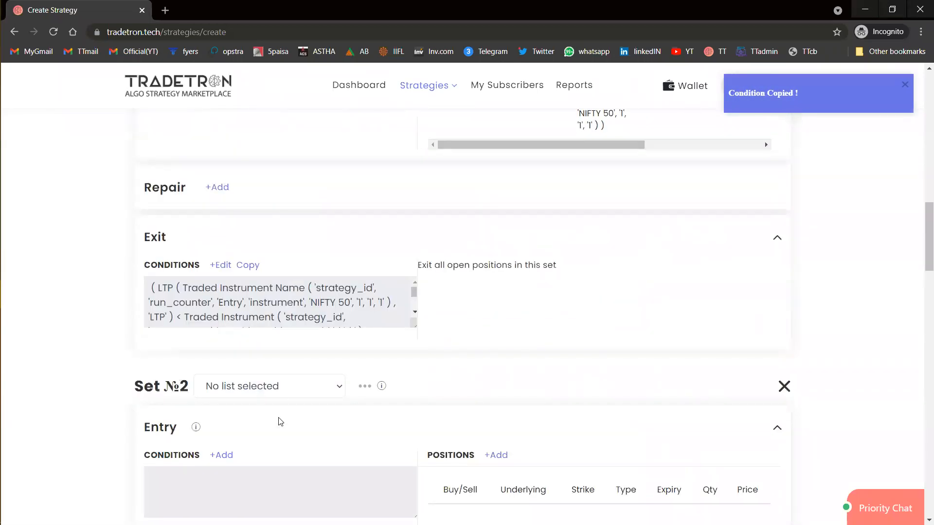
scroll(277, 419, "down", 9)
scroll(280, 421, "down", 15)
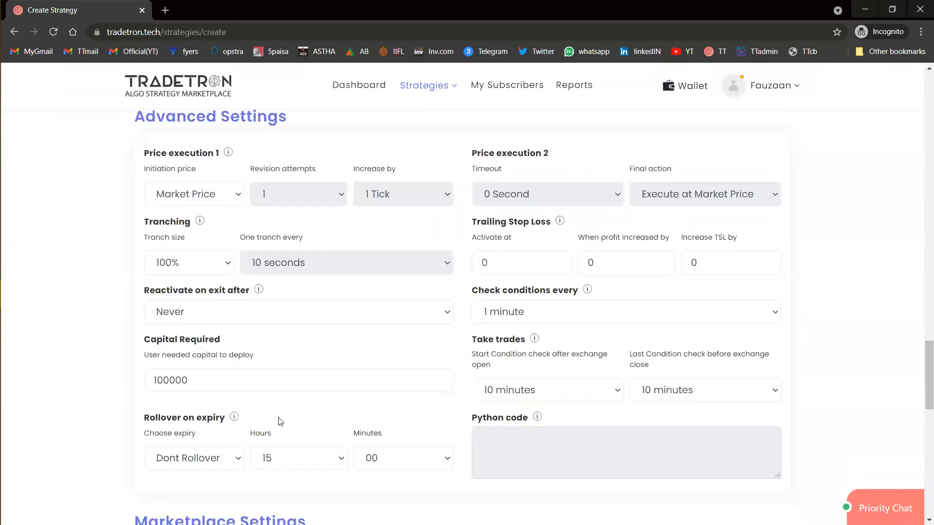
left_click(470, 388)
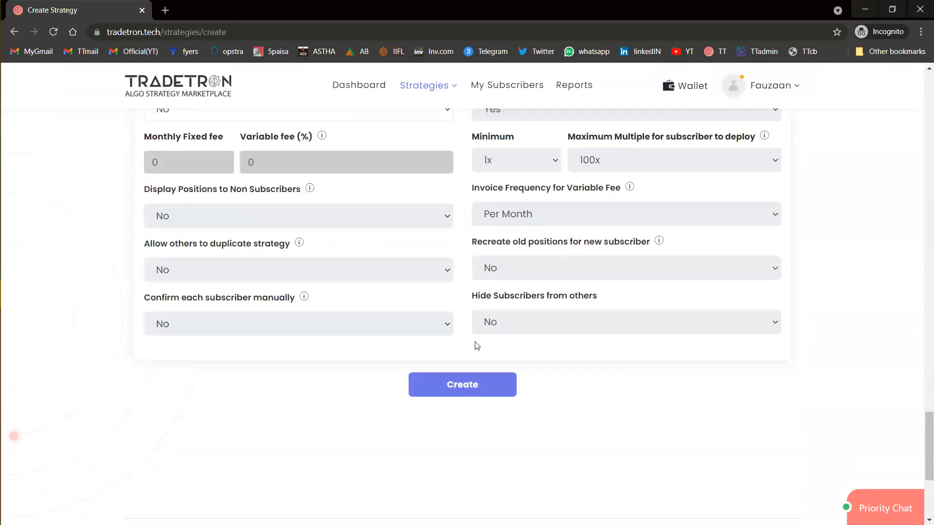
left_click(456, 395)
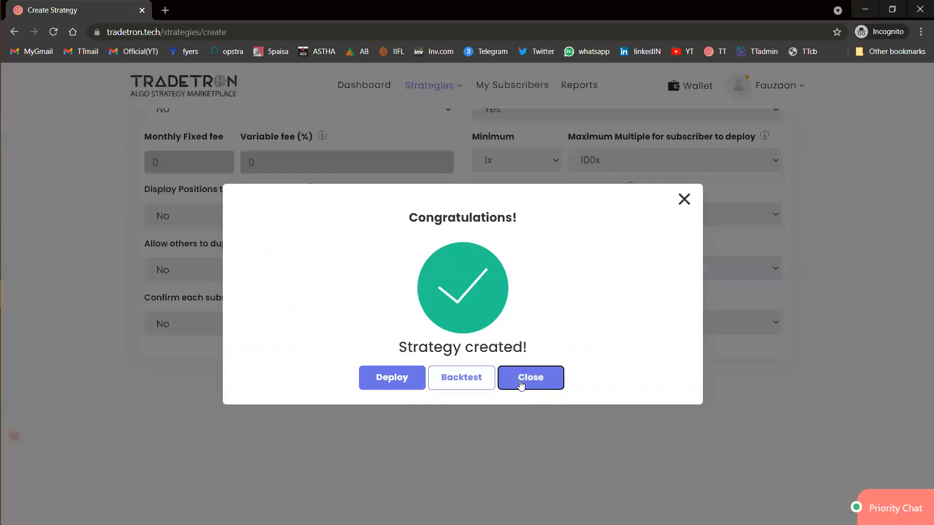
left_click(520, 384)
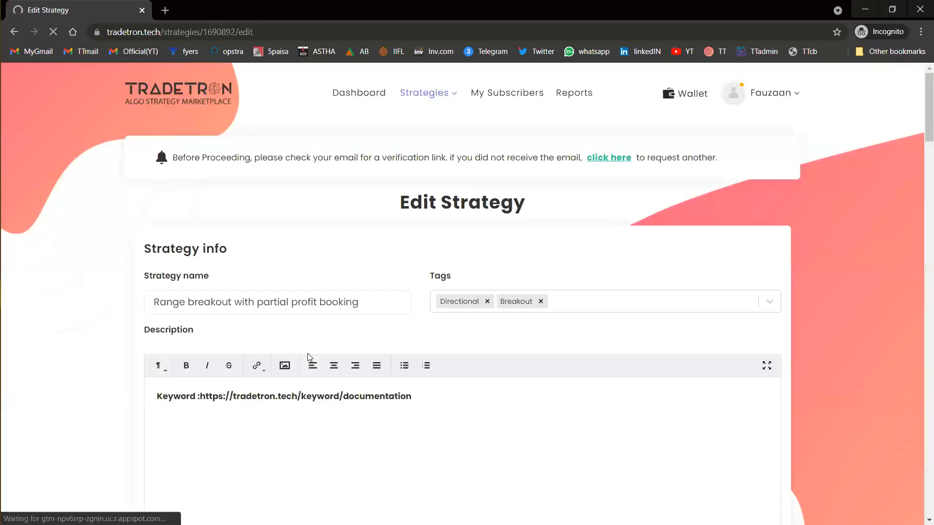
Step: Paste the copied conditions into Set 2's entry and change the ORB keyword's High_or_low parameter to Low
scroll(308, 357, "down", 20)
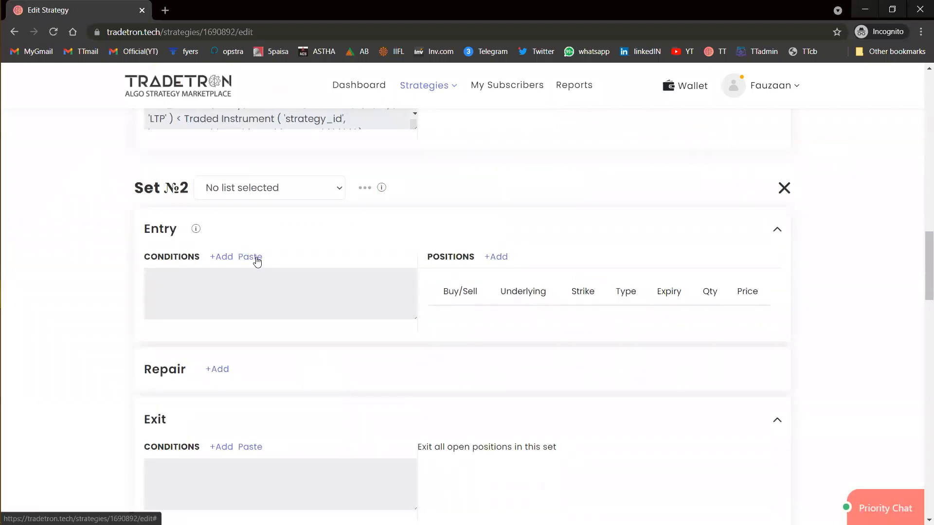
left_click(256, 261)
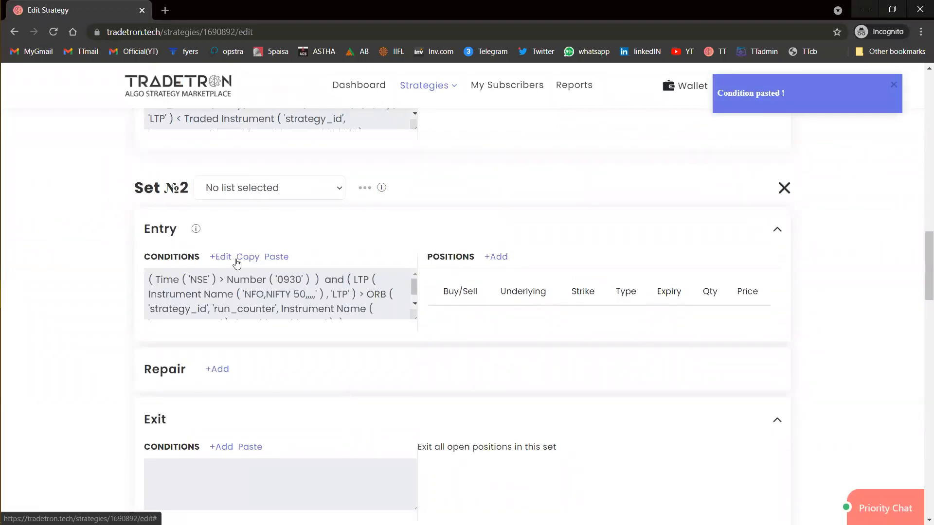
left_click(220, 259)
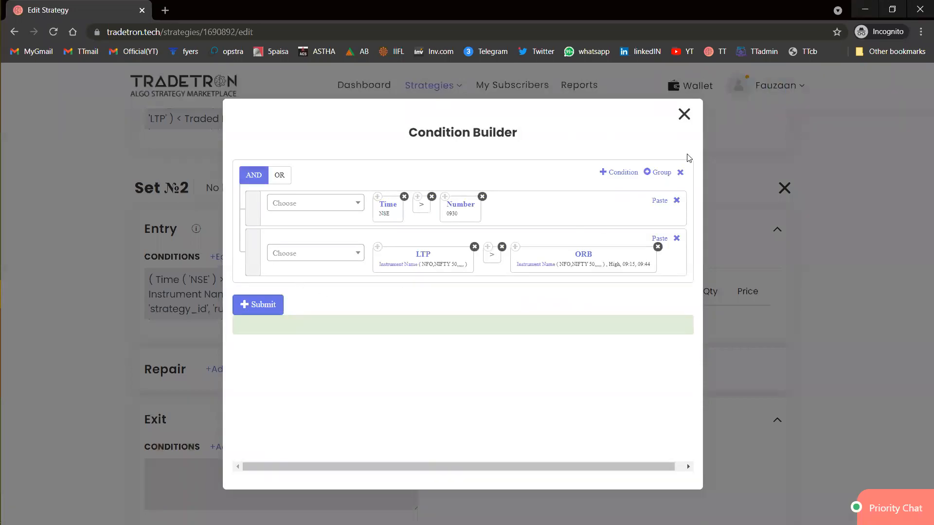
left_click(579, 257)
left_click(401, 303)
key("Down")
key("Return")
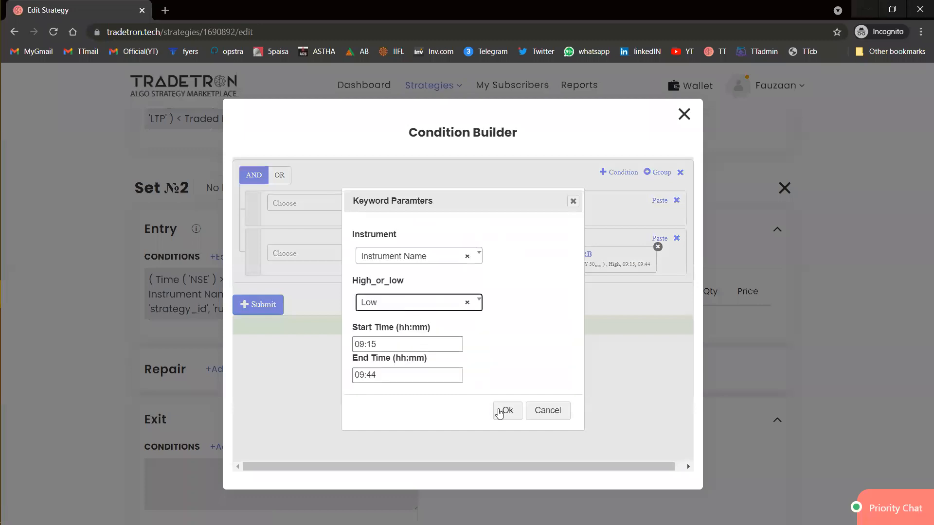
left_click(502, 410)
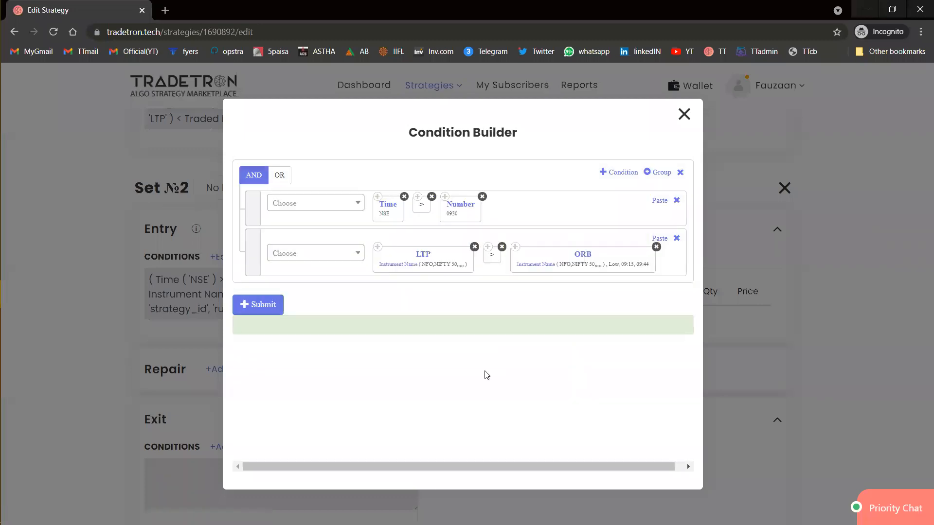
Step: Replace the greater-than operator between LTP and ORB with less-than, submit Set 2's entry condition and close the builder
left_click(502, 246)
left_click(330, 245)
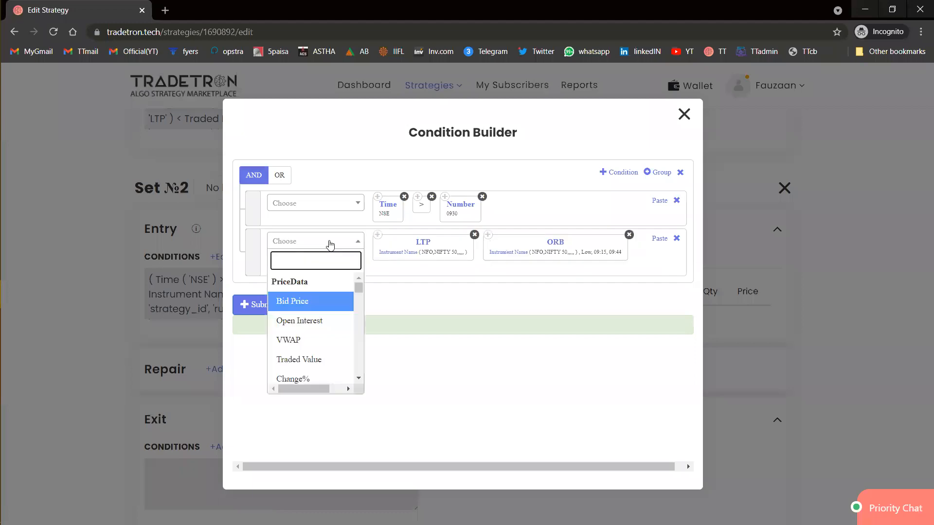
type("<\\")
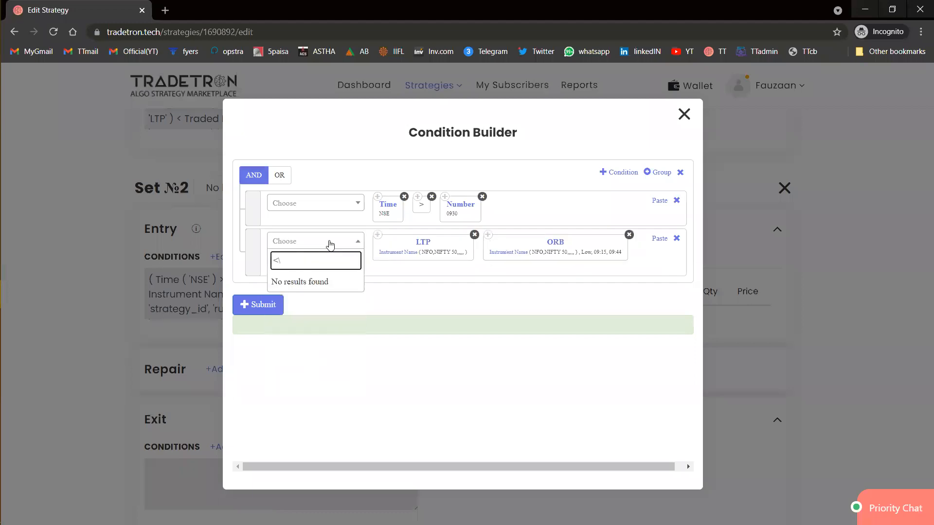
left_click(330, 244)
left_click_drag(647, 252, 491, 254)
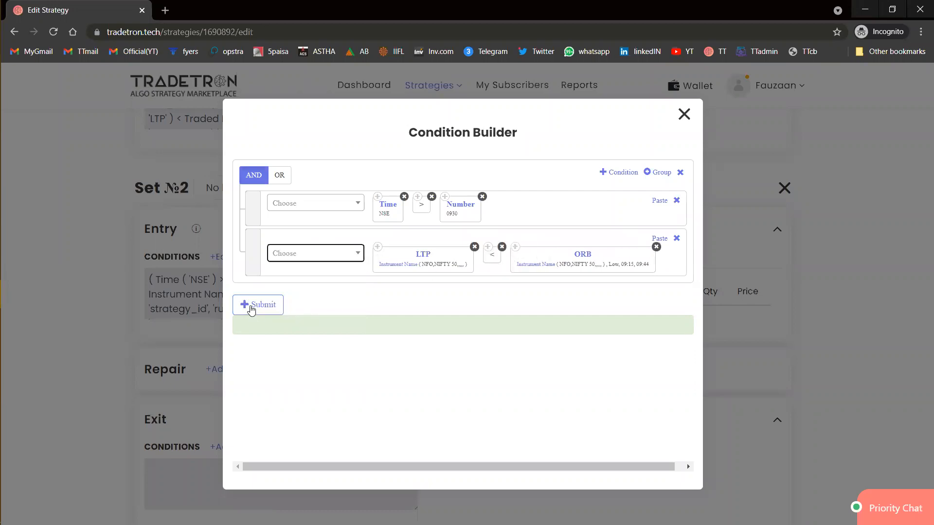
left_click(251, 307)
left_click(683, 115)
Step: Start a Buy position for Set 2's entry with exchange NFO, type Put and underlying NIFTY 50
left_click(500, 259)
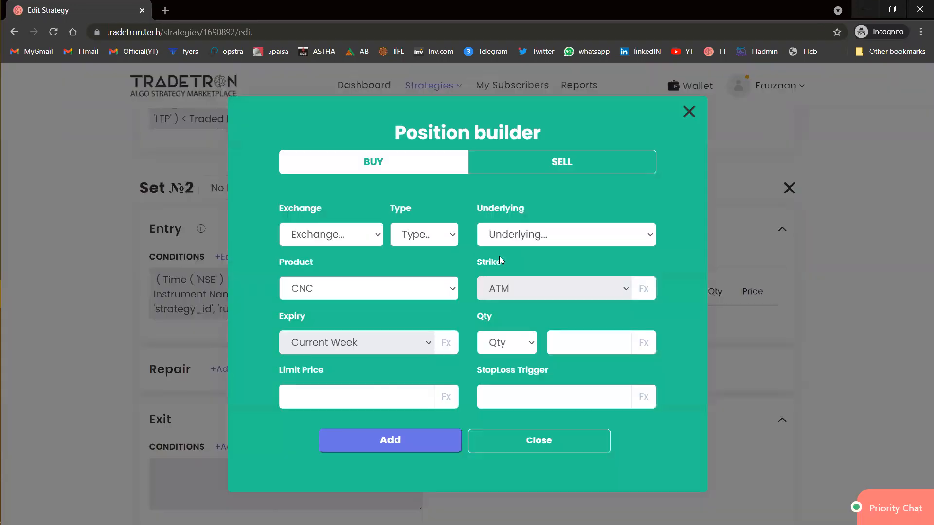
left_click(332, 235)
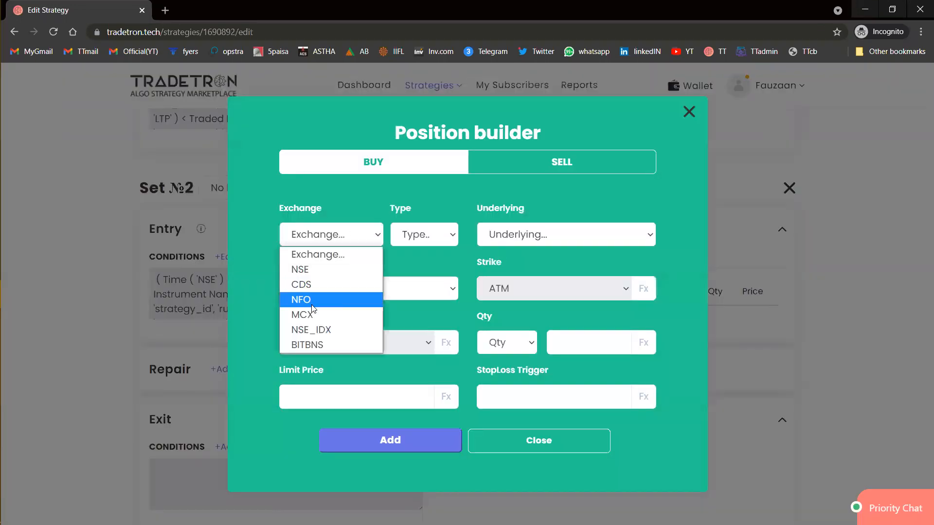
left_click(353, 294)
left_click(410, 241)
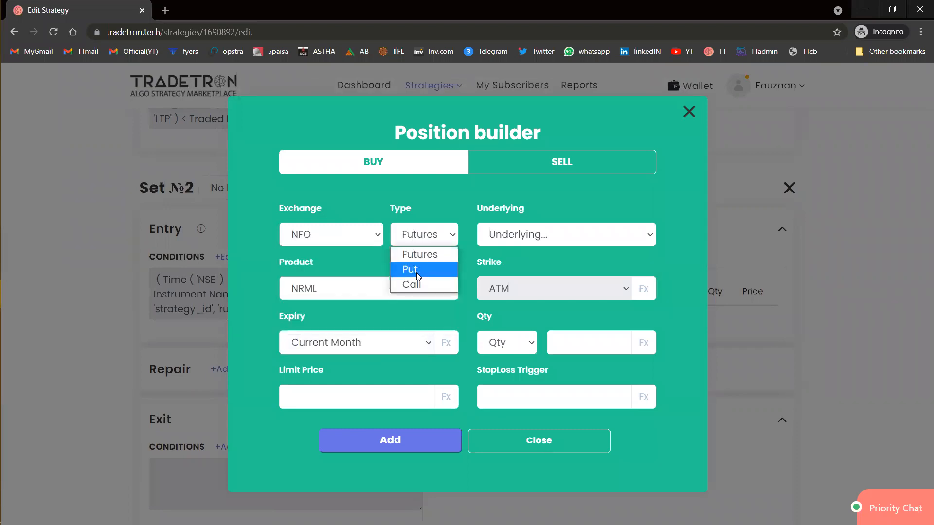
left_click(418, 272)
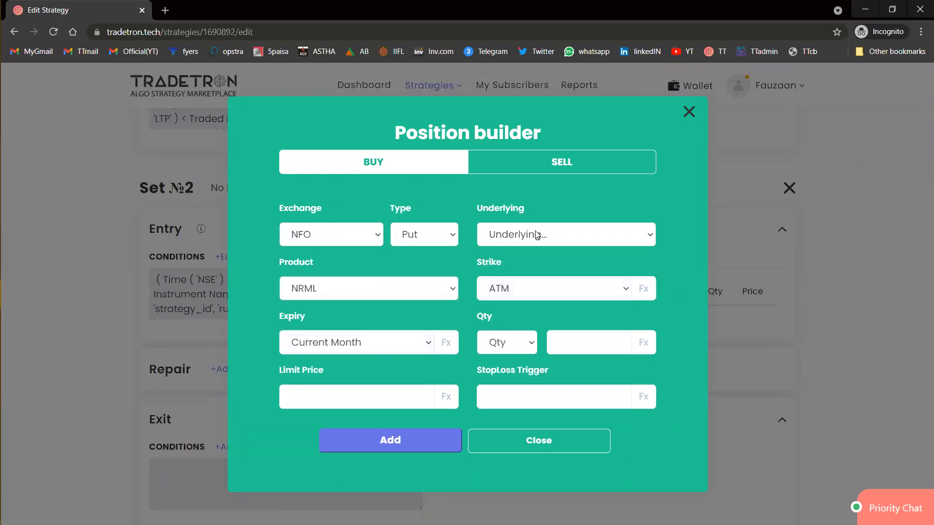
left_click(537, 236)
type("nifty")
key("Return")
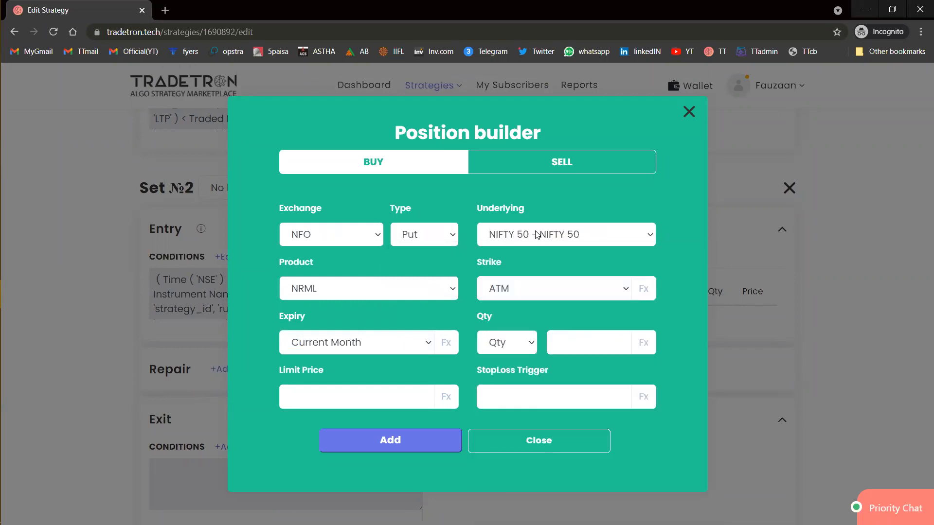
Step: Set the put position's quantity to 2 lots, add it to Set 2's entry and close the position builder
left_click(518, 345)
key("Down")
key("Down")
key("Return")
left_click(555, 345)
type("2")
left_click(386, 440)
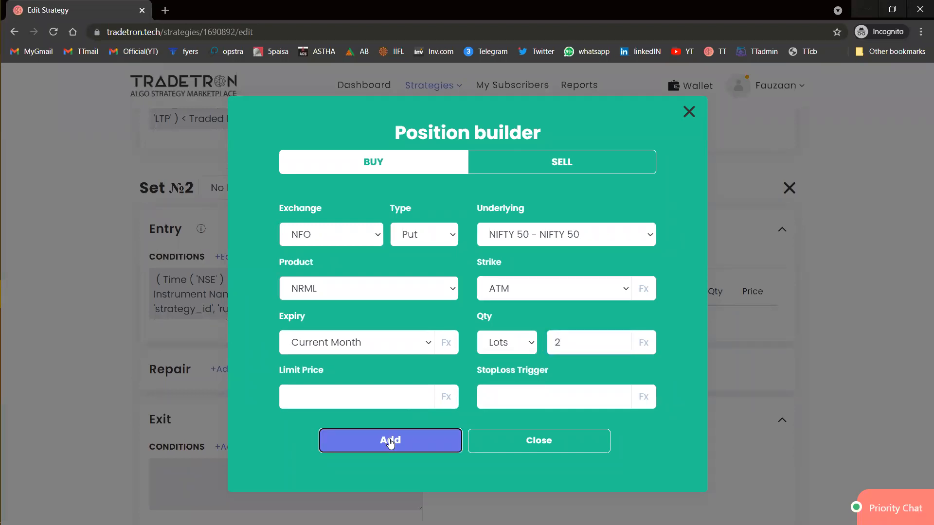
left_click(507, 428)
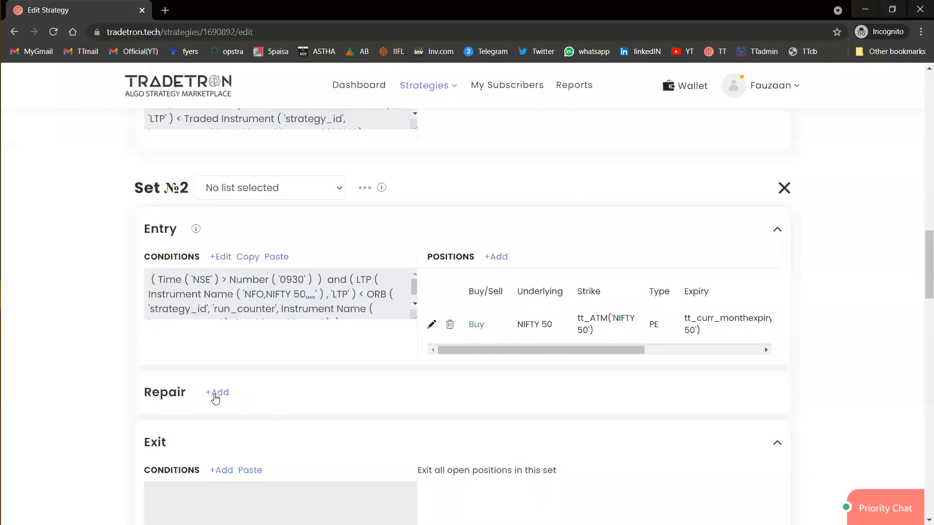
Step: Add a Repair Once block to Set 2 and copy Set 1's Repair Once condition into it
left_click(216, 393)
scroll(216, 394, "up", 8)
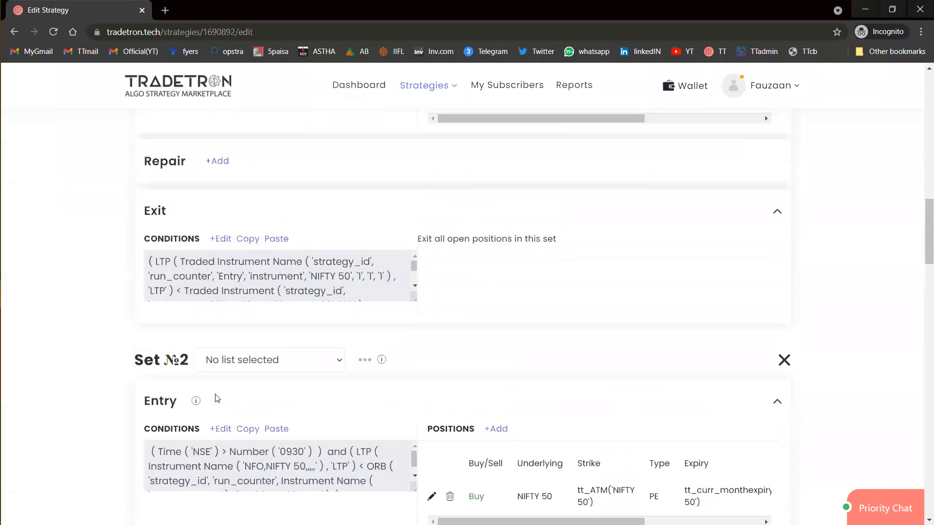
left_click(248, 202)
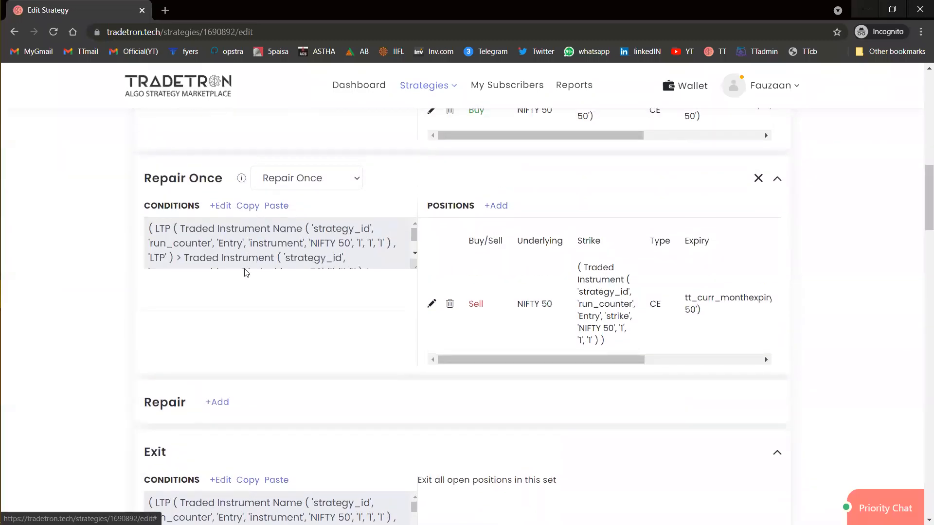
scroll(249, 330, "down", 3)
scroll(250, 331, "down", 6)
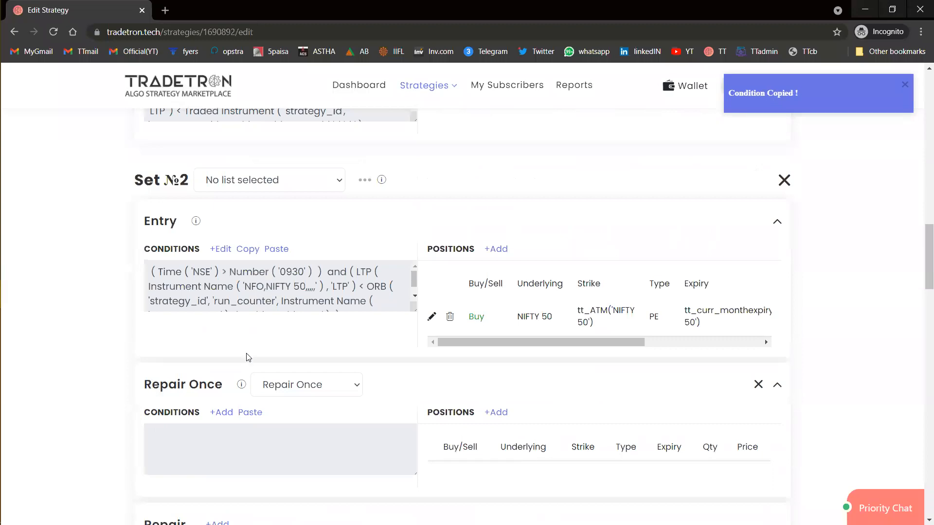
left_click(246, 372)
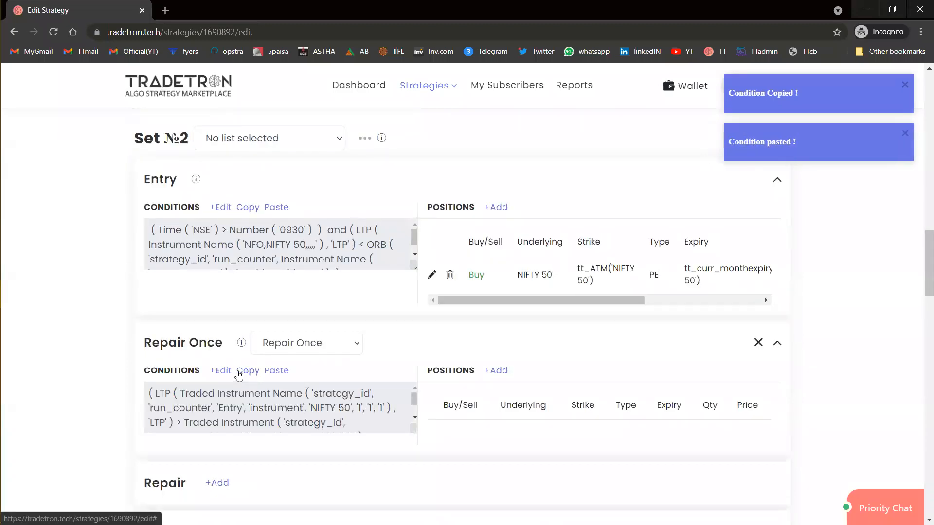
Step: Edit Set 2's Repair Once condition and set the Set Number of the Traded Instrument Name inside LTP to 2
left_click(223, 373)
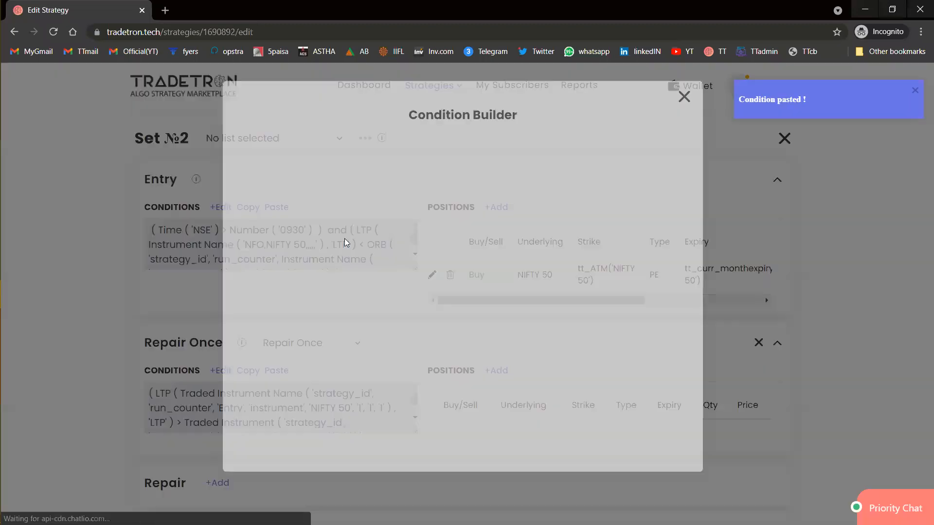
left_click(315, 243)
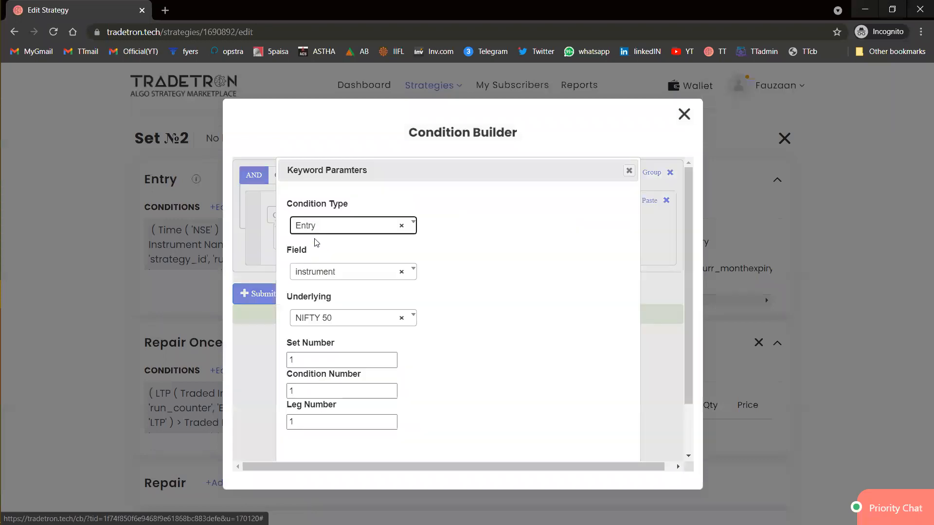
left_click(322, 356)
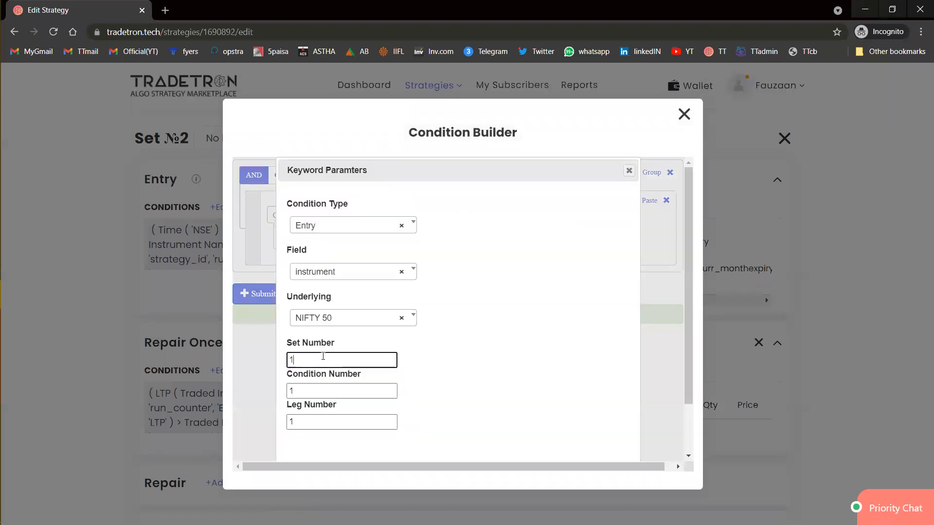
key("BackSpace")
type("22")
scroll(559, 376, "down", 2)
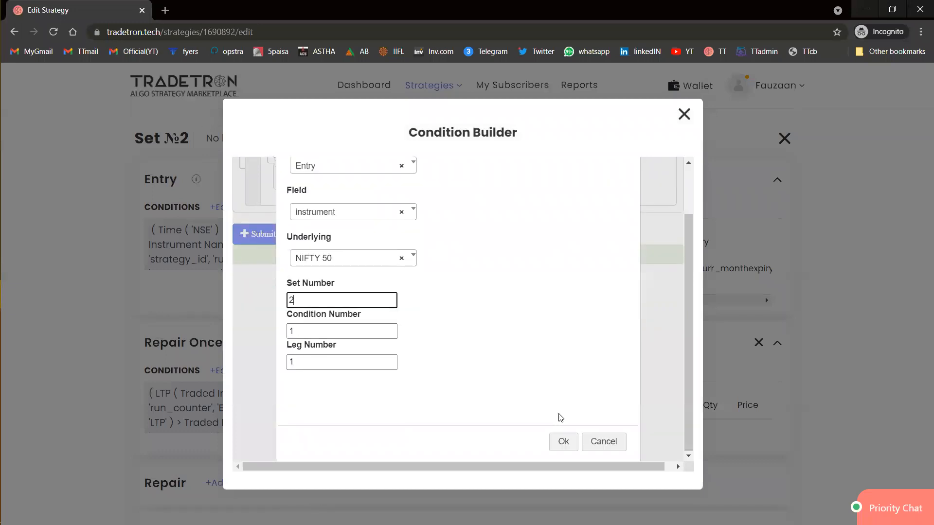
left_click(564, 442)
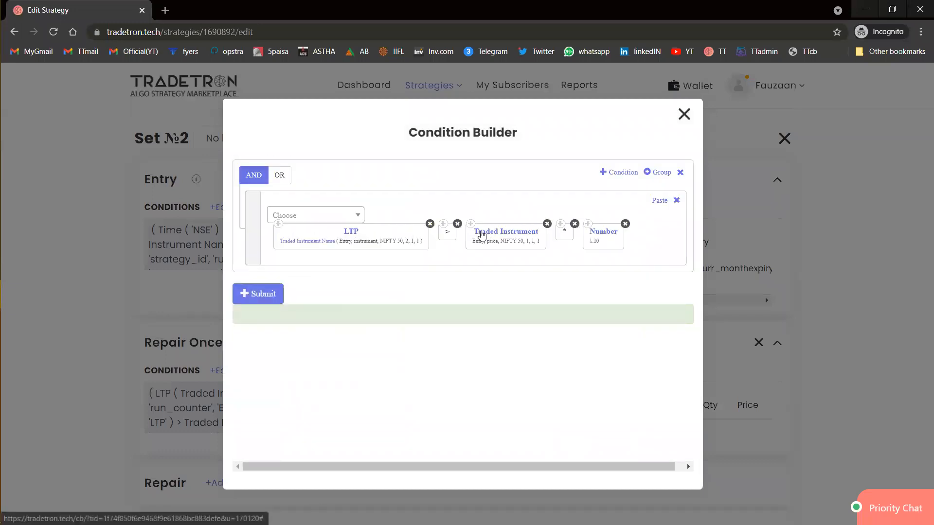
Step: Set the Set Number of the Traded Instrument price keyword to 2, submit the repair condition and close the builder
left_click(481, 234)
left_click(354, 360)
key("BackSpace")
type("2")
scroll(502, 392, "down", 2)
left_click(557, 441)
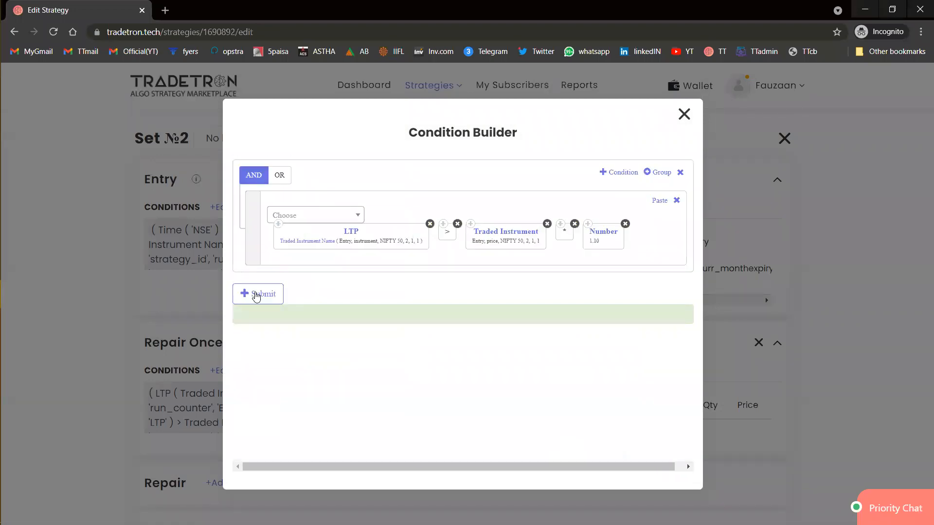
left_click(256, 294)
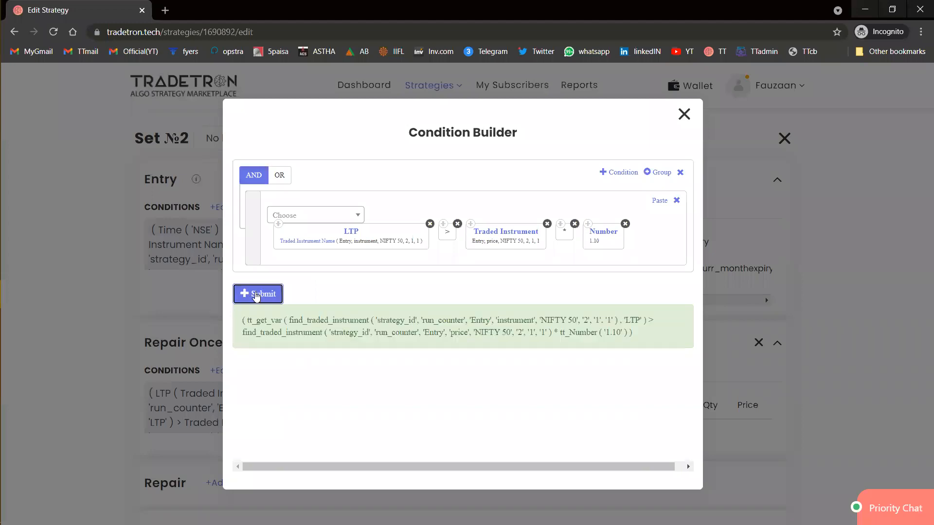
left_click(684, 114)
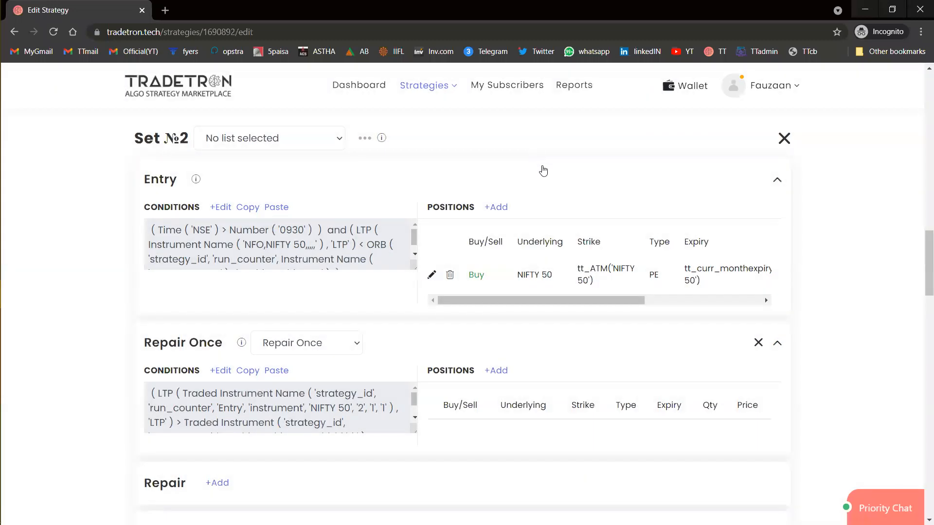
Step: Start a Sell position for Set 2's Repair Once with exchange NFO, type Put and underlying NIFTY 50
left_click(543, 169)
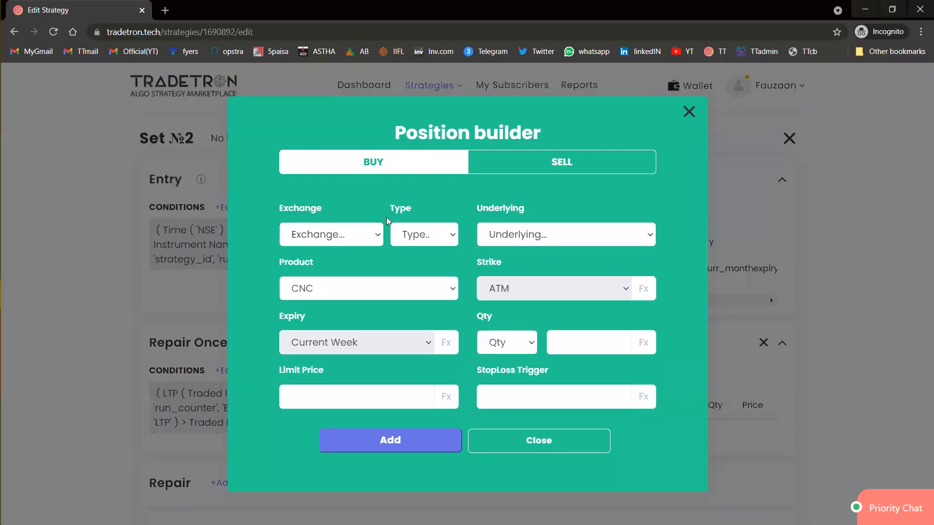
left_click(358, 235)
left_click(324, 301)
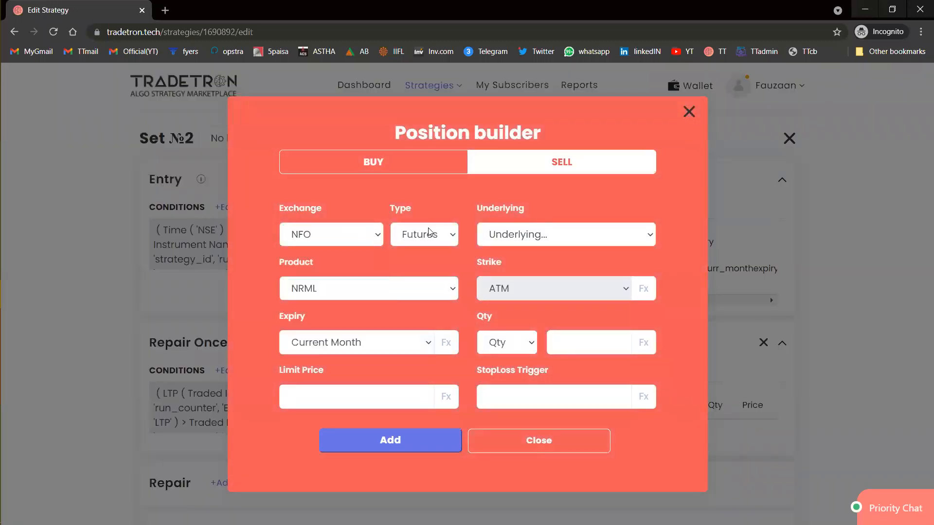
left_click(423, 234)
key("Return")
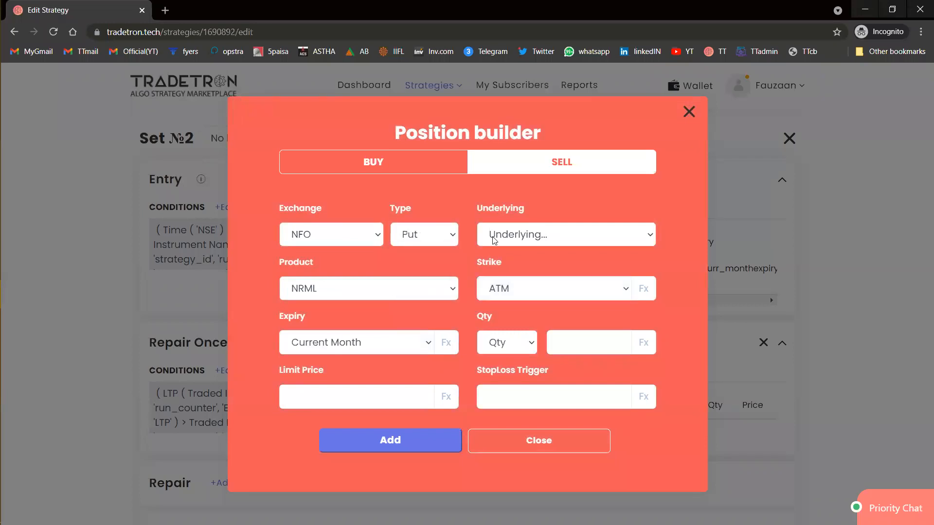
left_click(493, 236)
type("nifty")
key("Return")
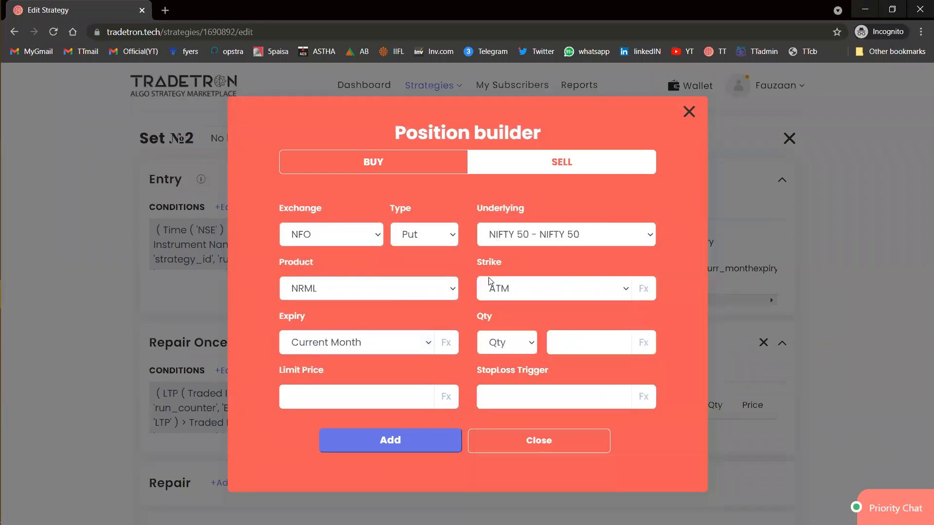
Step: Set the repair sell position's quantity to 1 lot
left_click(514, 340)
key("Down")
key("Down")
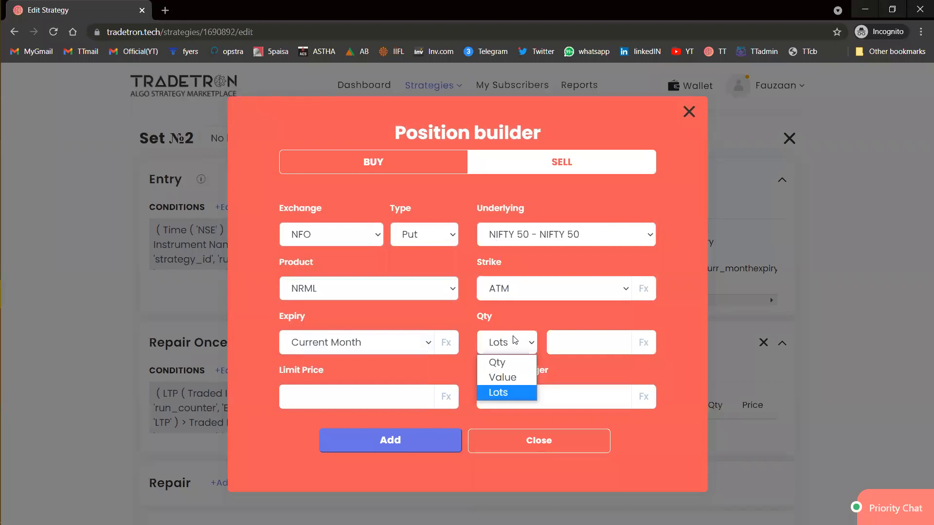
key("Return")
left_click(561, 348)
type("1")
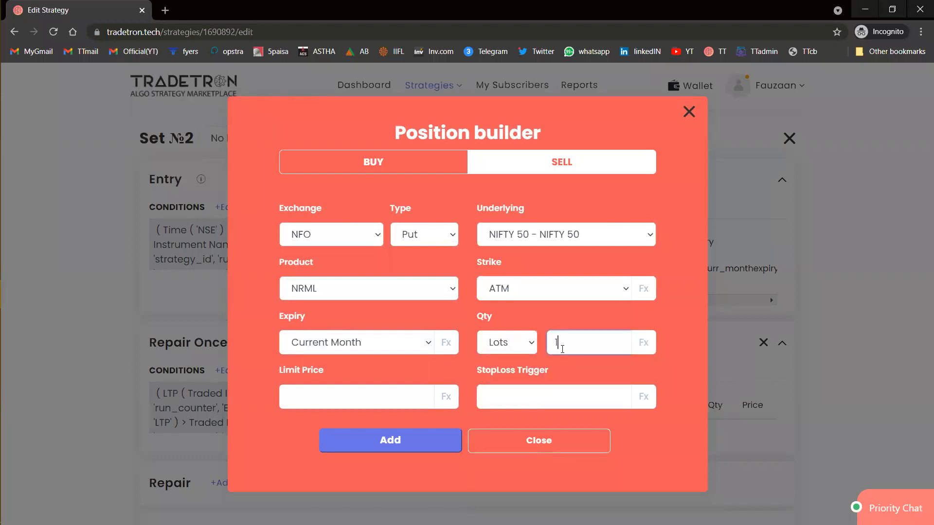
Step: Switch the repair position's strike to Fx and insert the Traded Instrument keyword in its formula
left_click(647, 292)
left_click(613, 290)
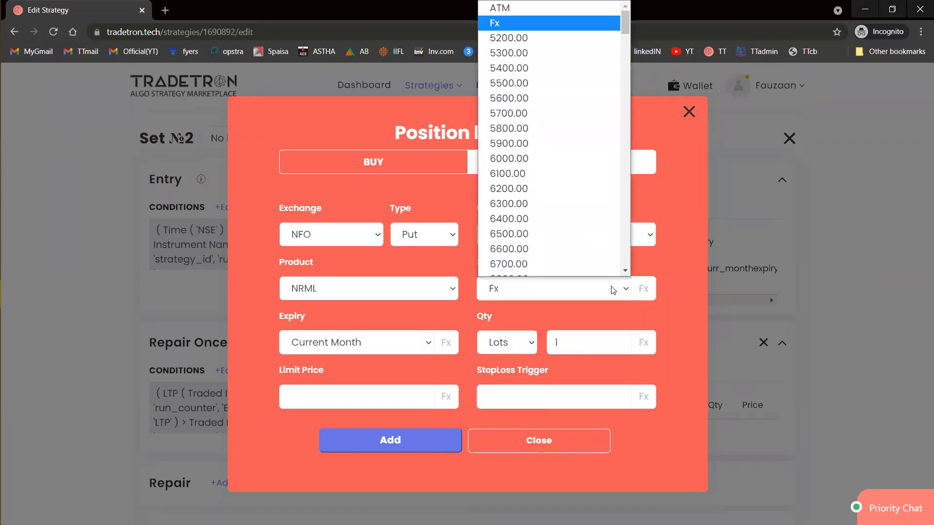
left_click(650, 291)
left_click(650, 292)
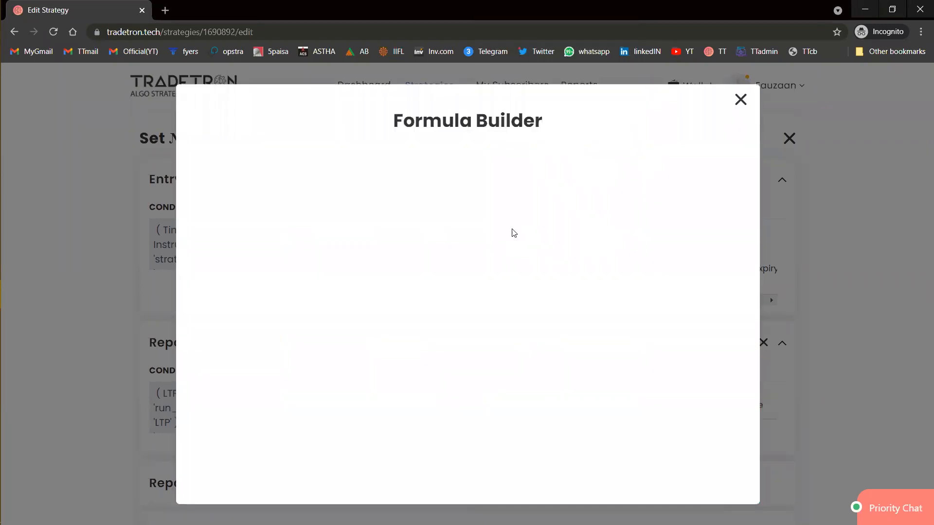
left_click(300, 192)
type("tra")
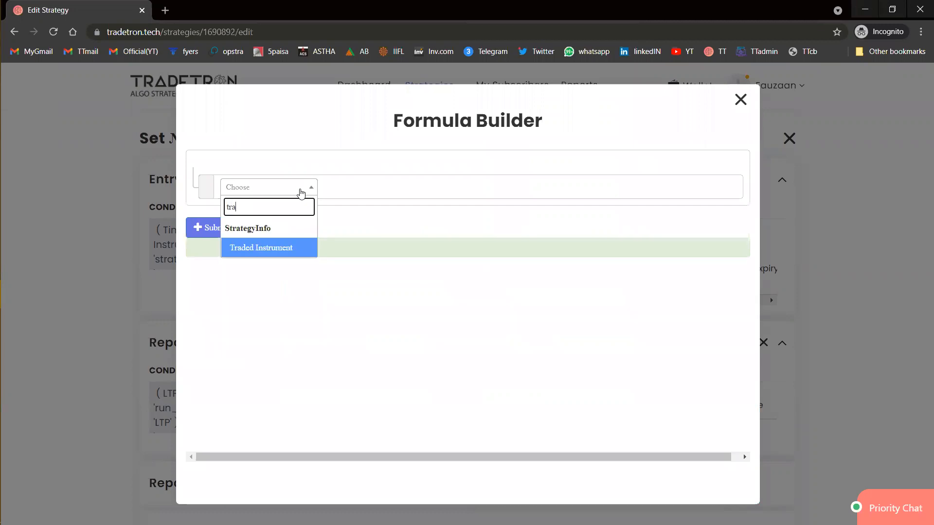
key("Return")
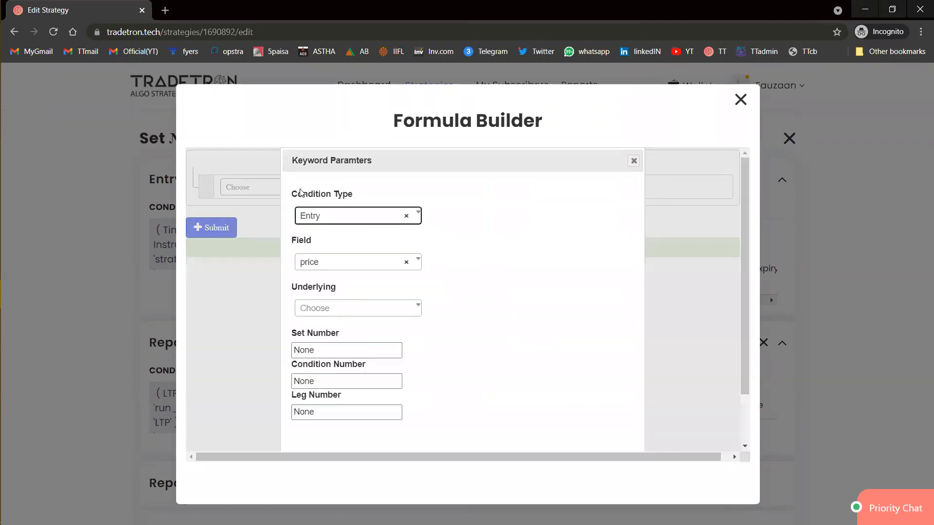
Step: Set the Traded Instrument keyword's field to strike and its underlying to NIFTY 50
key("Down")
key("Return")
key("Tab")
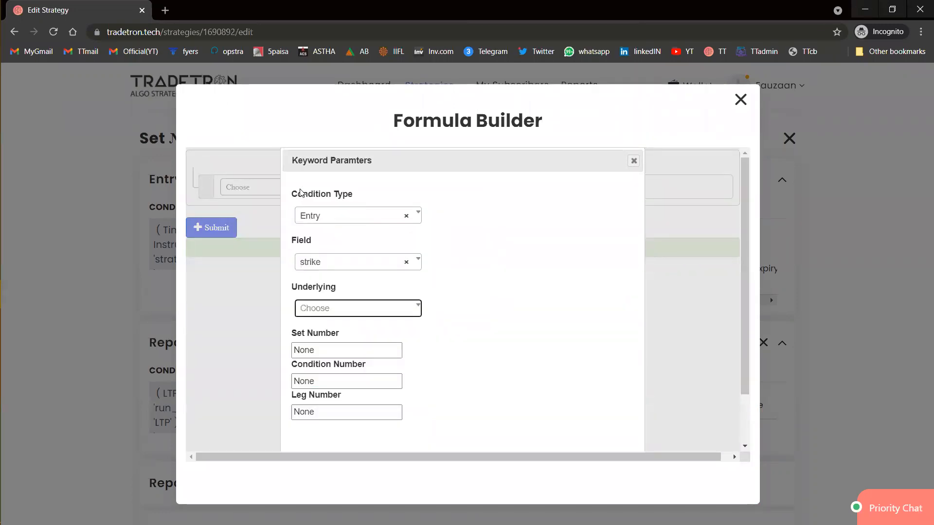
key("Down")
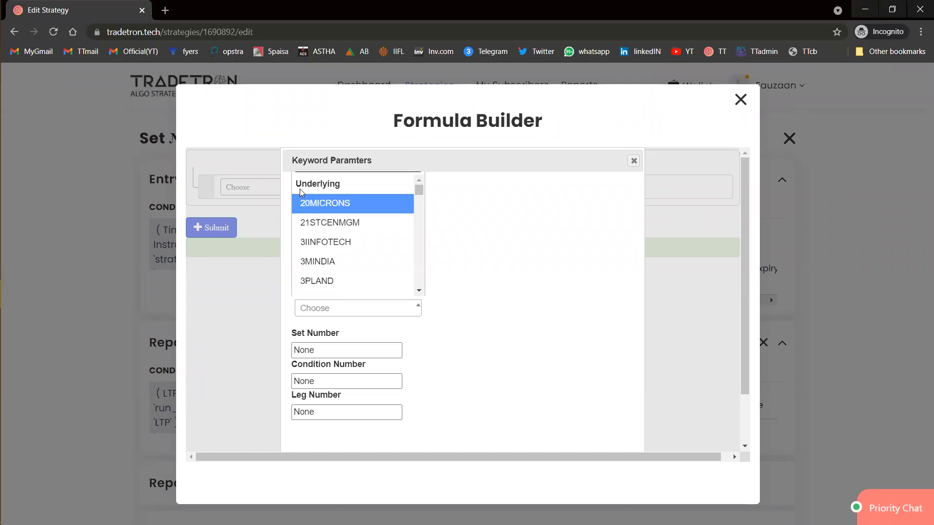
type("nifty 50")
key("Return")
key("Tab")
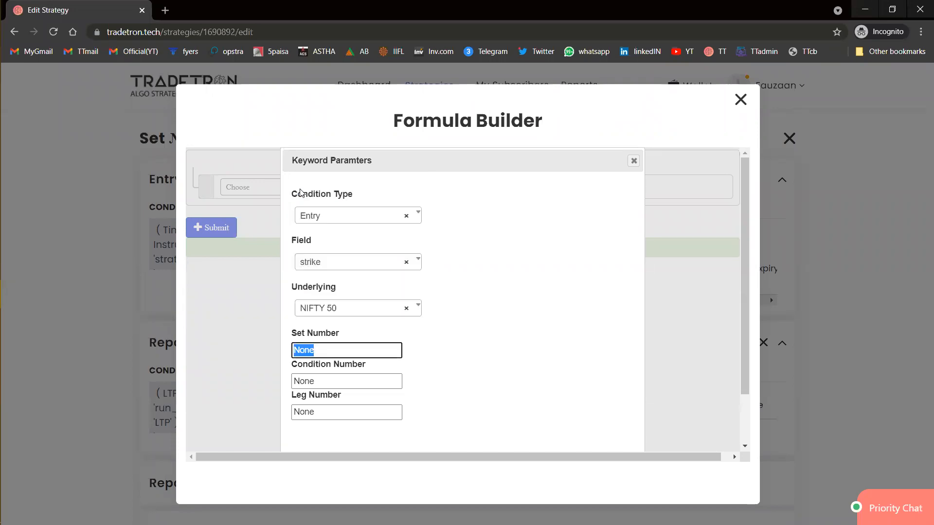
Step: Set the keyword's Set Number to 2, Condition Number to 1 and Leg Number to 1, and submit the strike formula
type("2")
key("Tab")
type("1")
key("Tab")
type("1")
key("Tab")
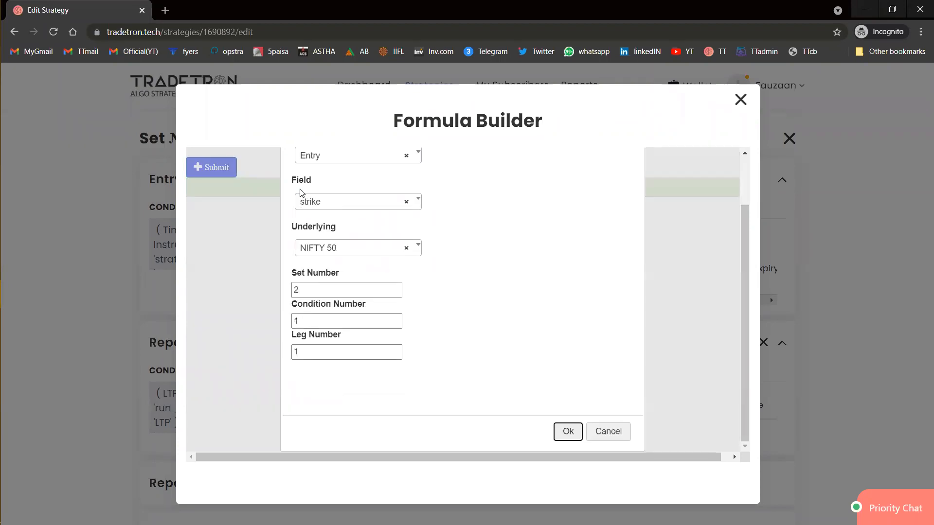
key("Return")
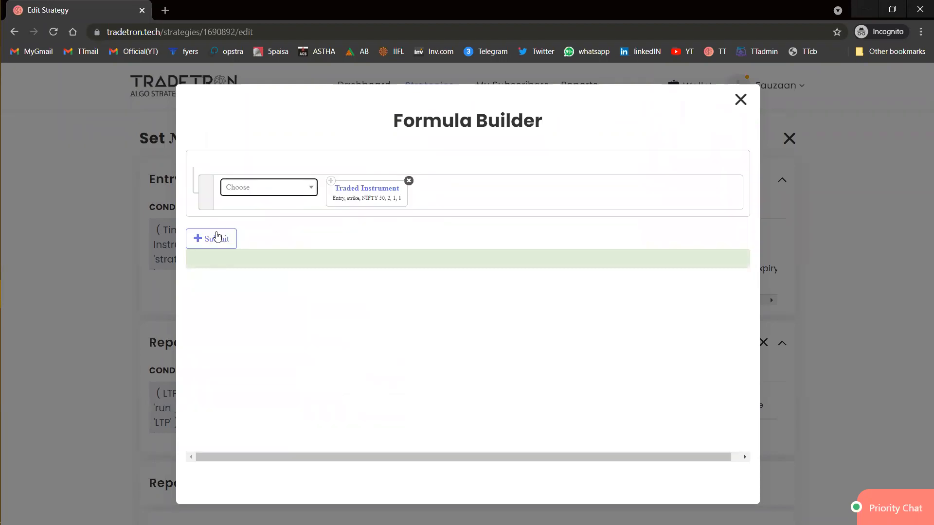
left_click(217, 238)
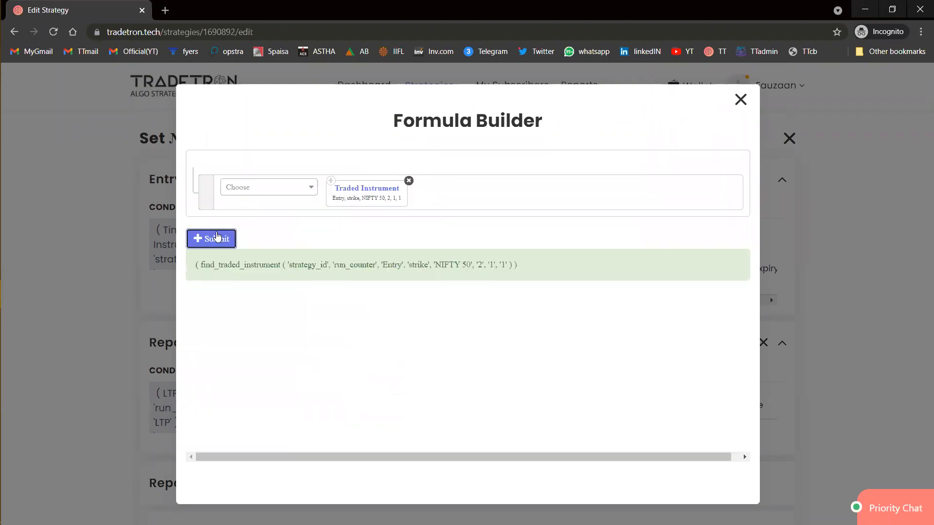
Step: Add the put sell position with the strike formula to Set 2's Repair Once and close the position builder
left_click(741, 102)
left_click(417, 439)
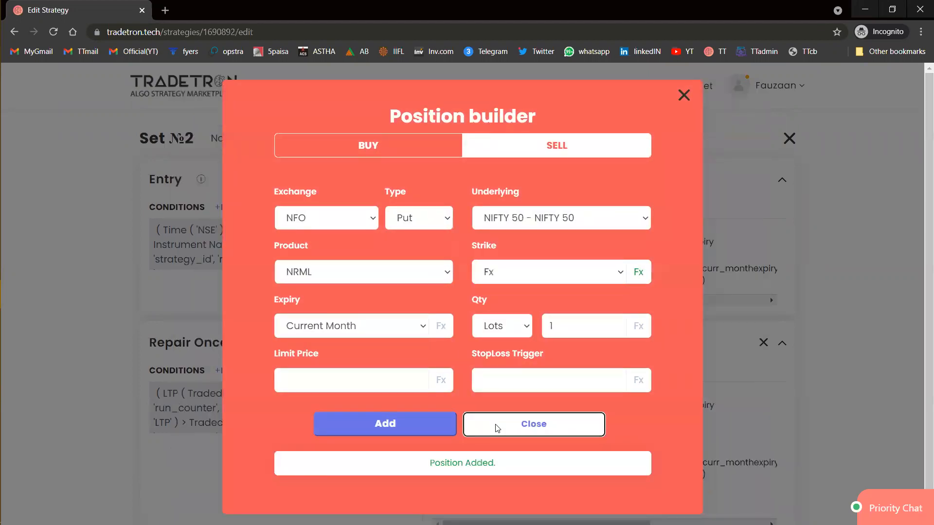
left_click(496, 428)
Step: Copy the exit condition from Set 1 and paste it into Set 2's Exit conditions
scroll(494, 426, "down", 2)
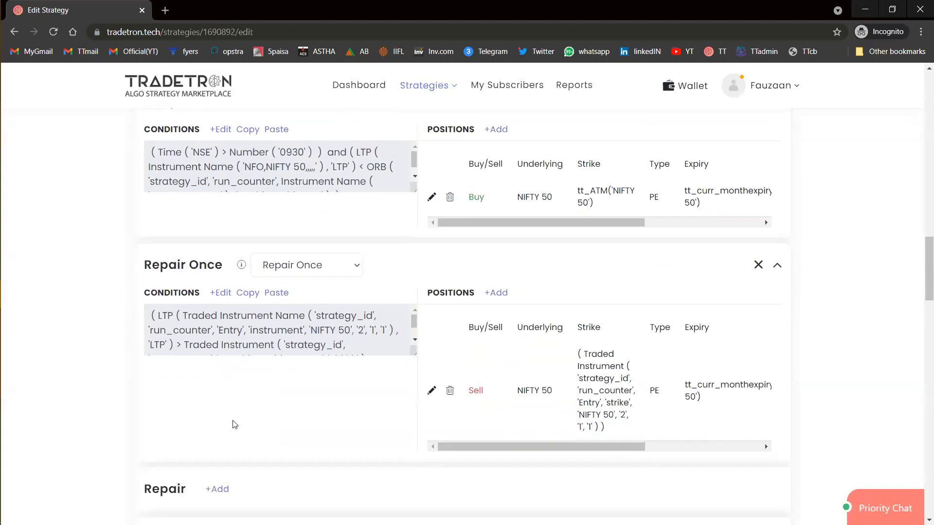
scroll(168, 399, "down", 3)
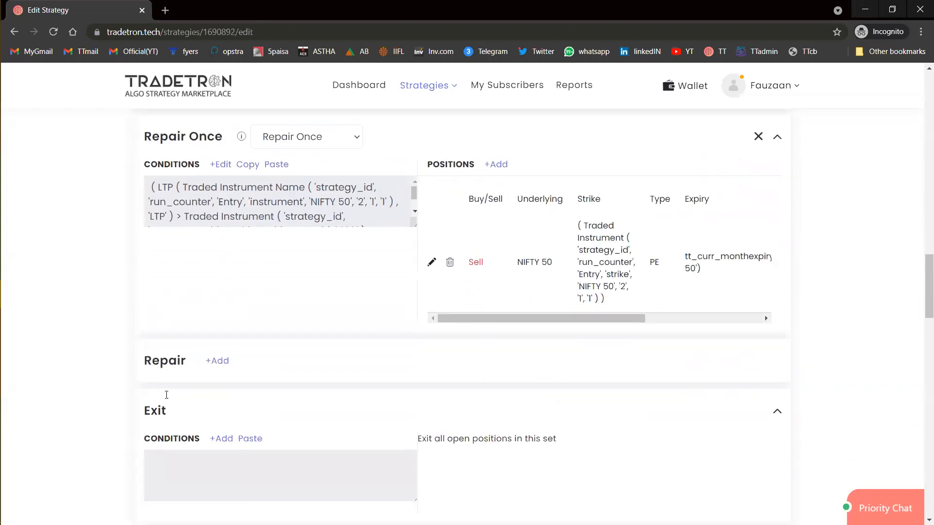
scroll(168, 399, "up", 4)
scroll(168, 399, "up", 6)
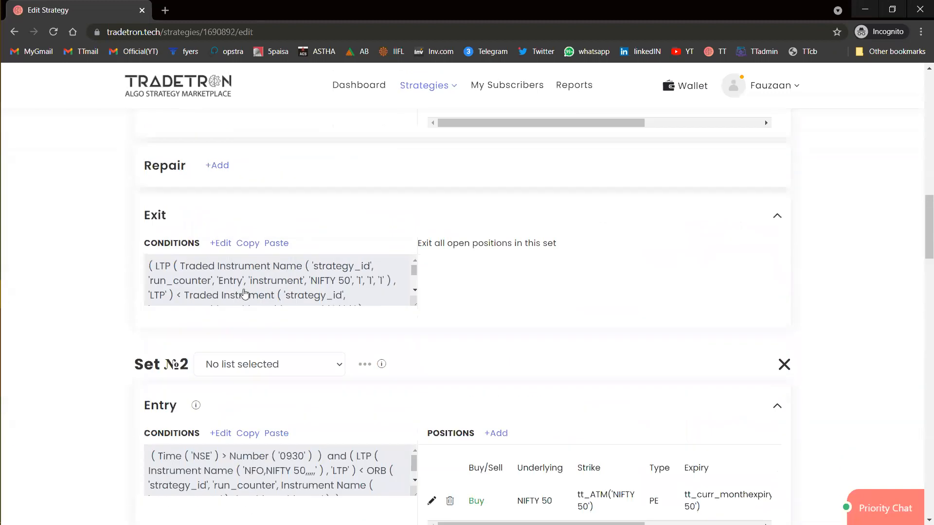
scroll(108, 357, "down", 1)
scroll(89, 371, "down", 8)
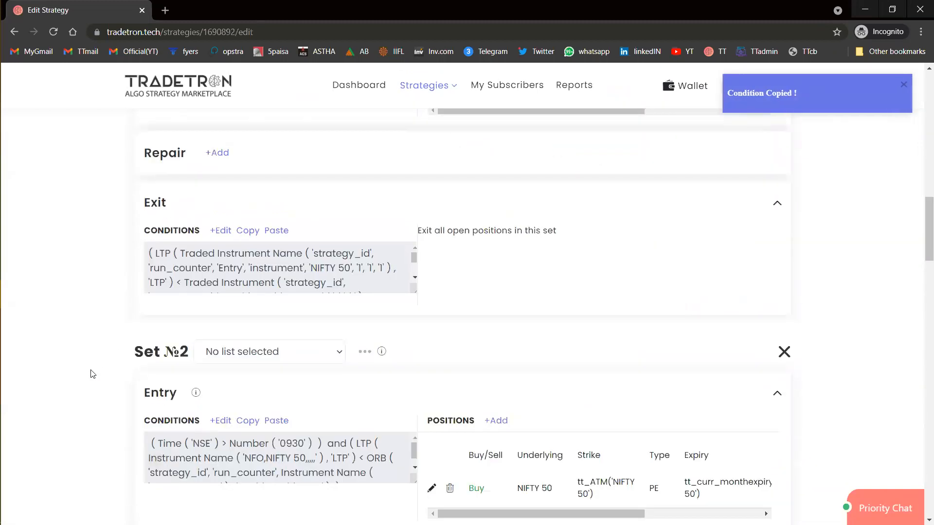
scroll(224, 423, "down", 2)
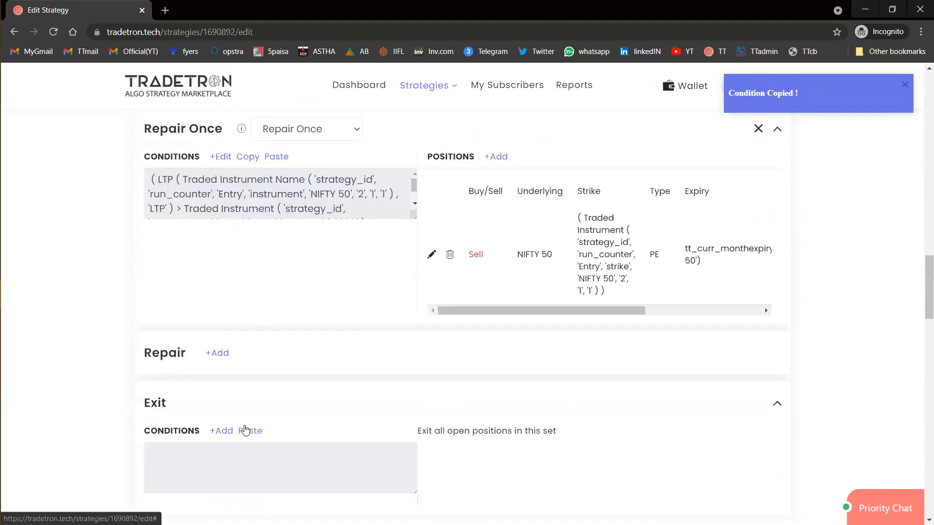
left_click(240, 429)
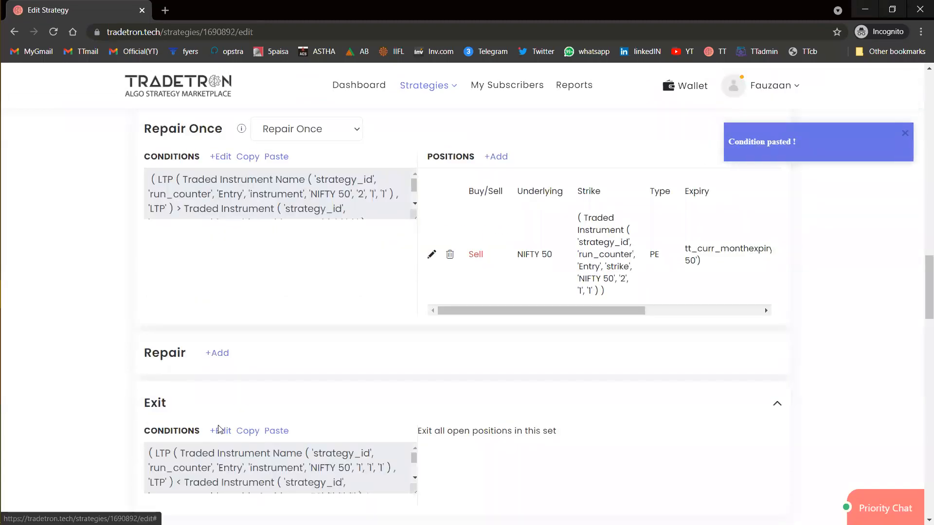
Step: In Set 2's exit condition, change the first LTP's Traded Instrument Name to Set Number 2
left_click(219, 429)
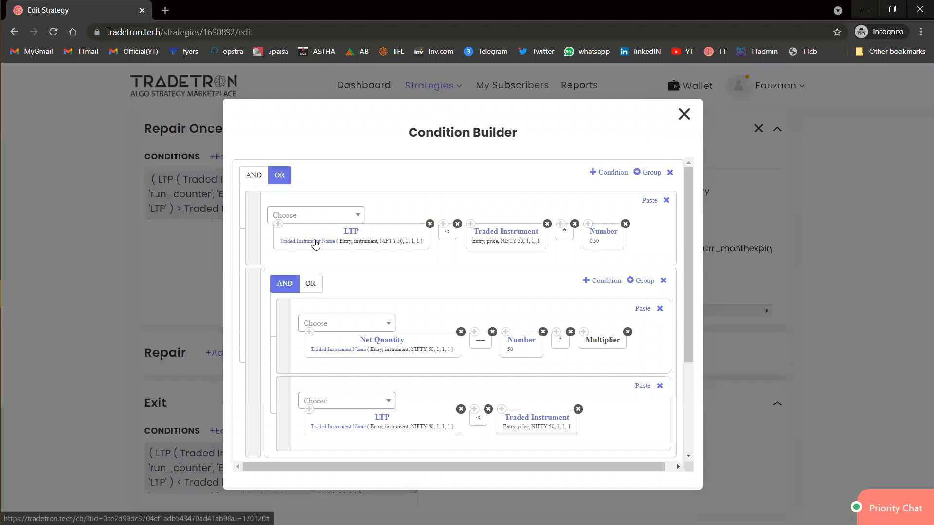
left_click(315, 242)
double_click(321, 359)
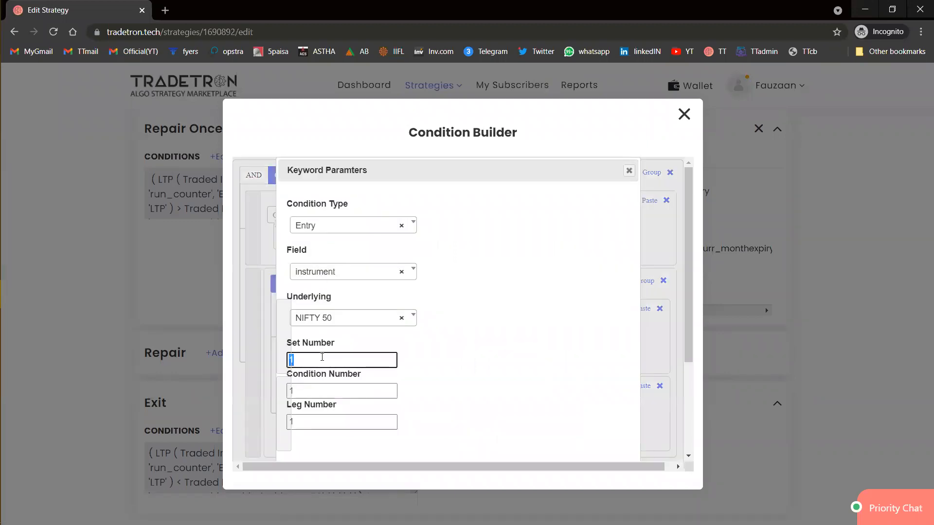
type("2")
scroll(463, 385, "down", 1)
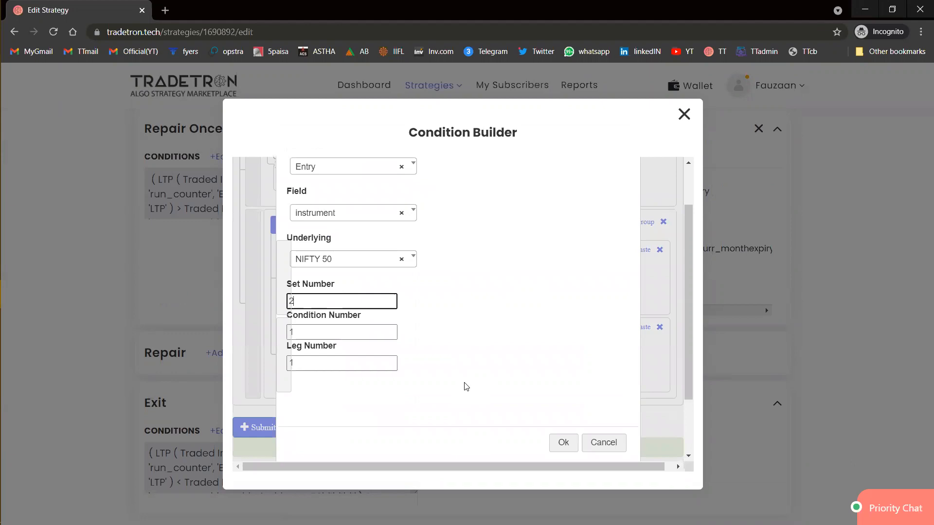
left_click(562, 433)
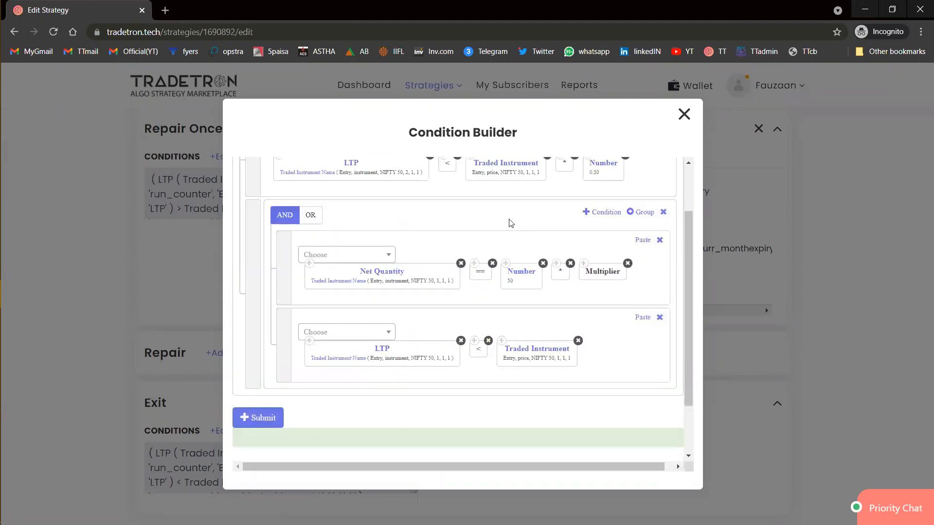
Step: Set the Set Number to 2 for the Traded Instrument price in the first exit condition
scroll(510, 222, "up", 1)
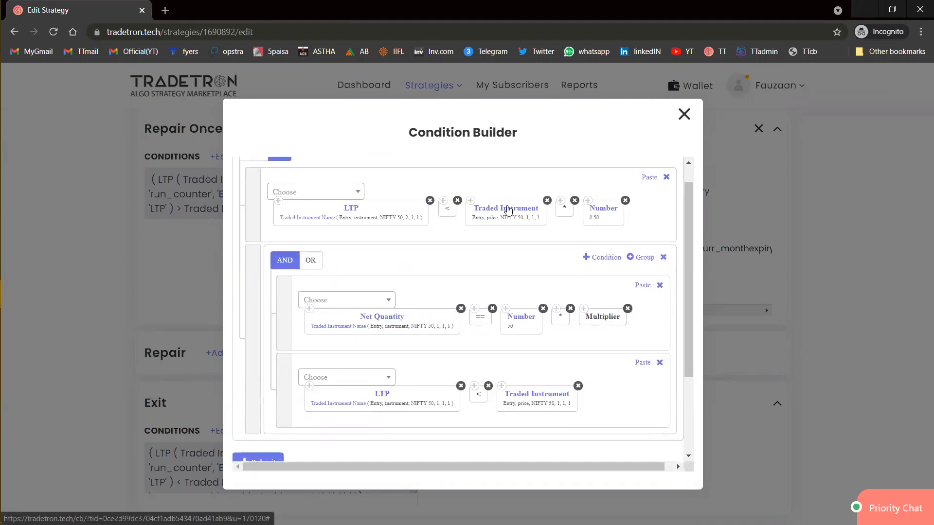
left_click(508, 210)
scroll(452, 335, "down", 1)
double_click(340, 334)
type("2")
scroll(475, 371, "down", 2)
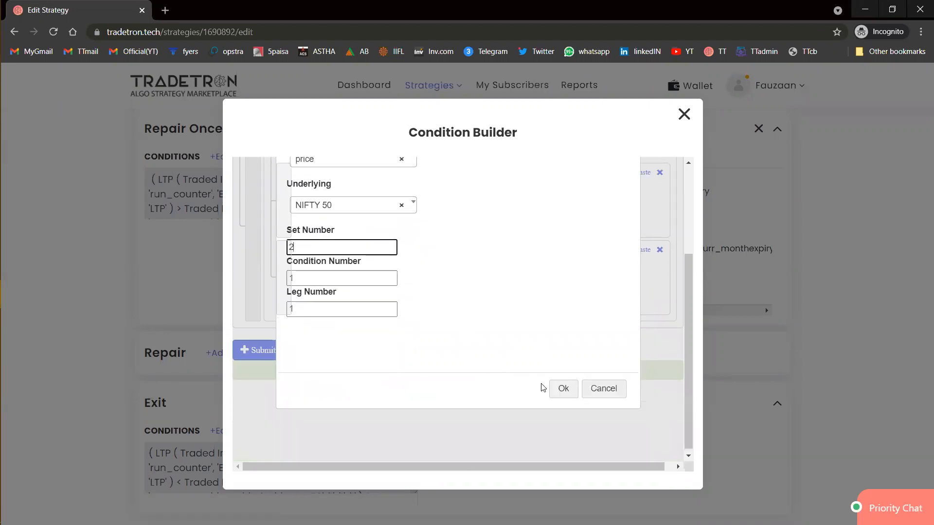
left_click(562, 388)
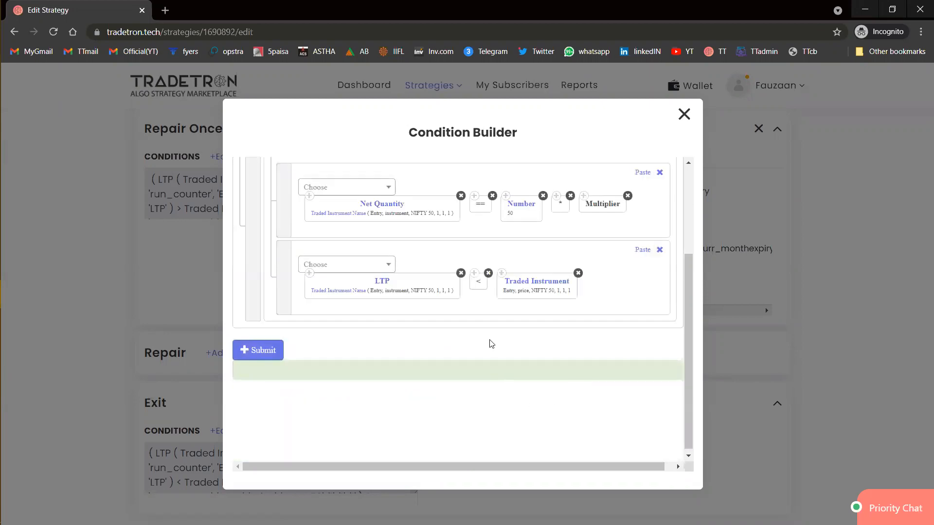
Step: Set the Set Number to 2 for the Traded Instrument Name inside the Net Quantity keyword
scroll(491, 343, "up", 2)
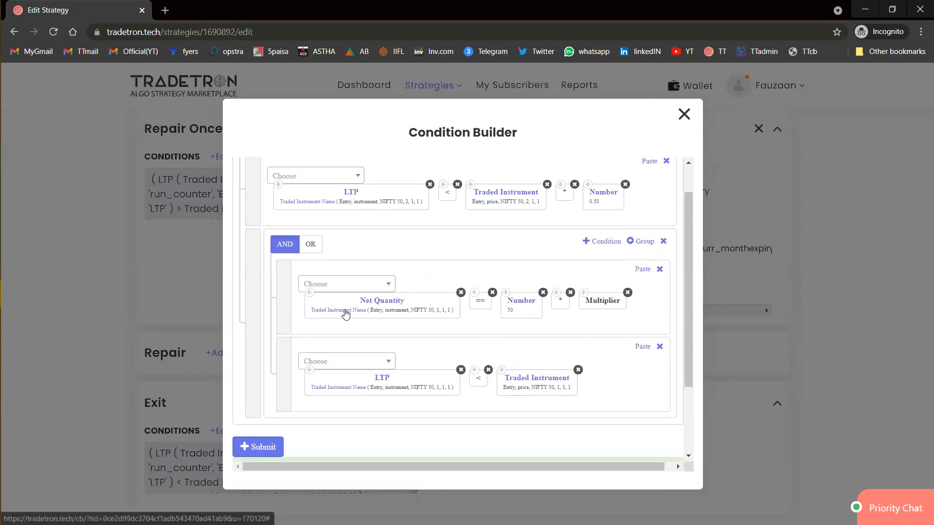
left_click(345, 311)
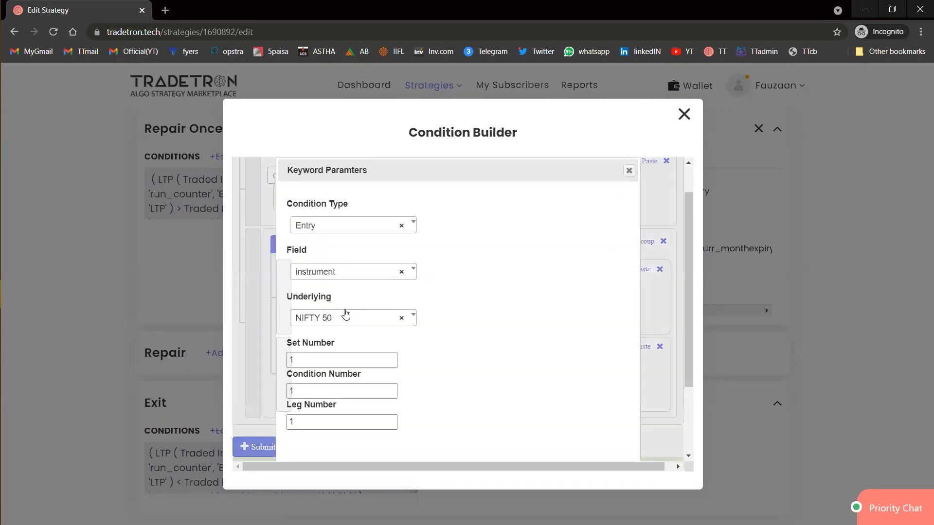
type("2")
scroll(525, 391, "down", 2)
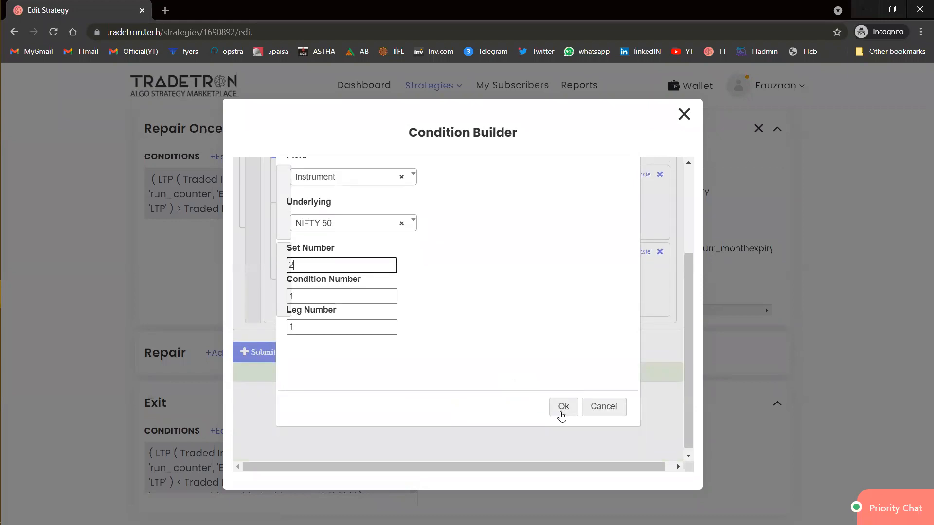
left_click(558, 410)
Step: Set the Set Number to 2 for the LTP's Traded Instrument Name in the nested AND group
scroll(458, 346, "up", 1)
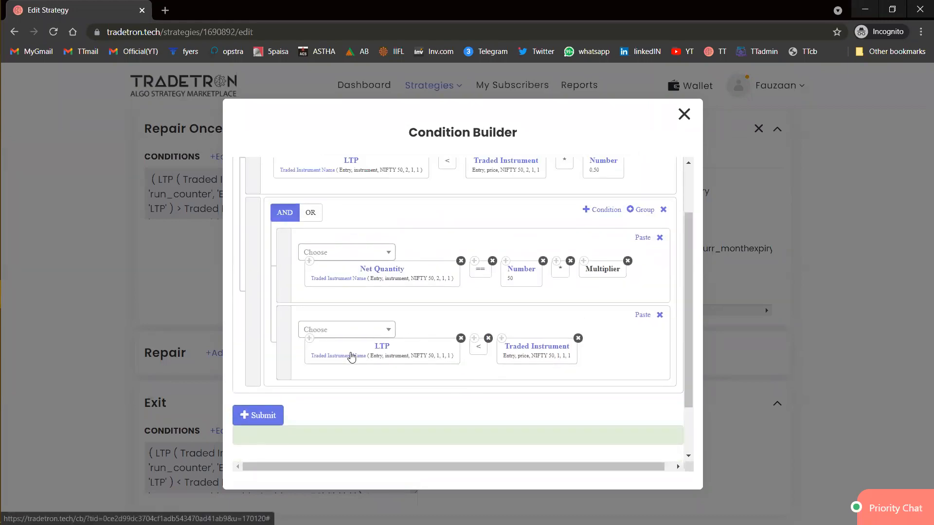
left_click(363, 353)
double_click(357, 360)
type("2")
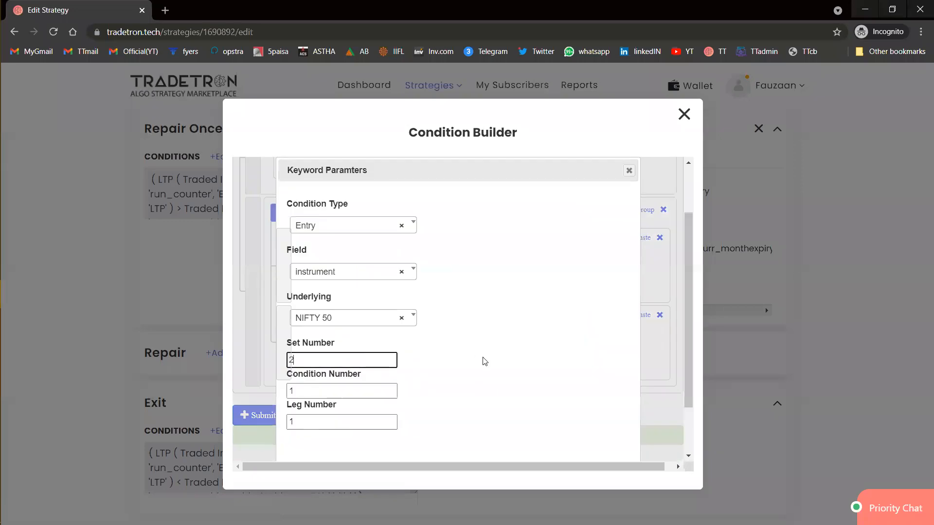
scroll(485, 361, "down", 1)
left_click(563, 440)
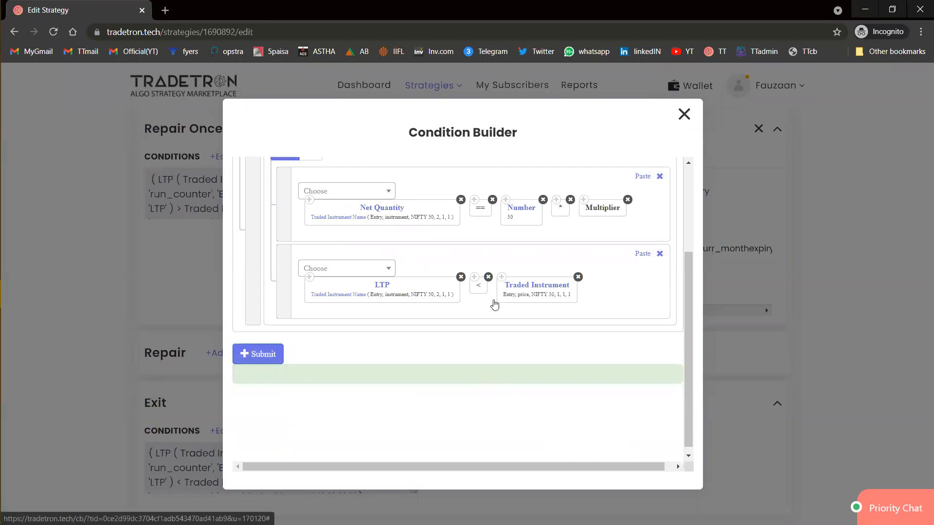
Step: Set the nested group's Traded Instrument price to Set Number 2, then submit the exit condition and close the builder
left_click(494, 304)
double_click(336, 363)
type("2")
scroll(460, 377, "down", 1)
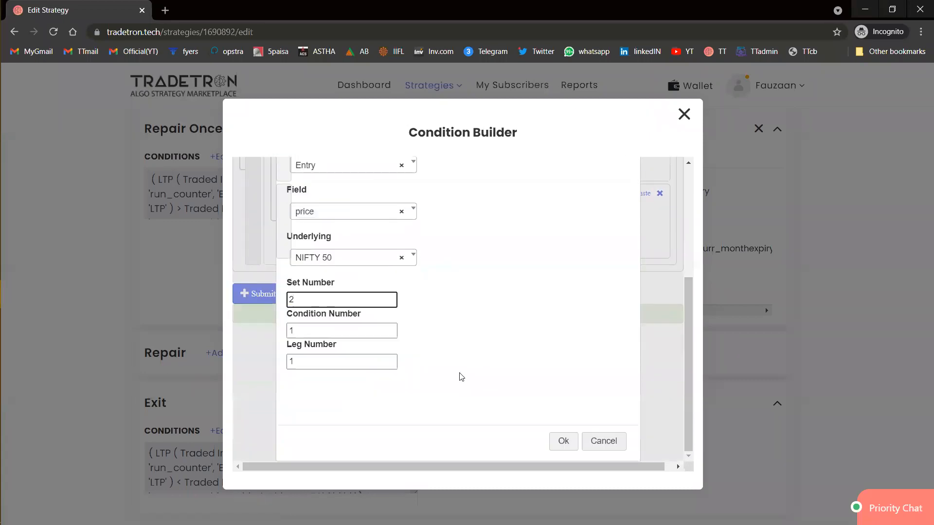
left_click(564, 441)
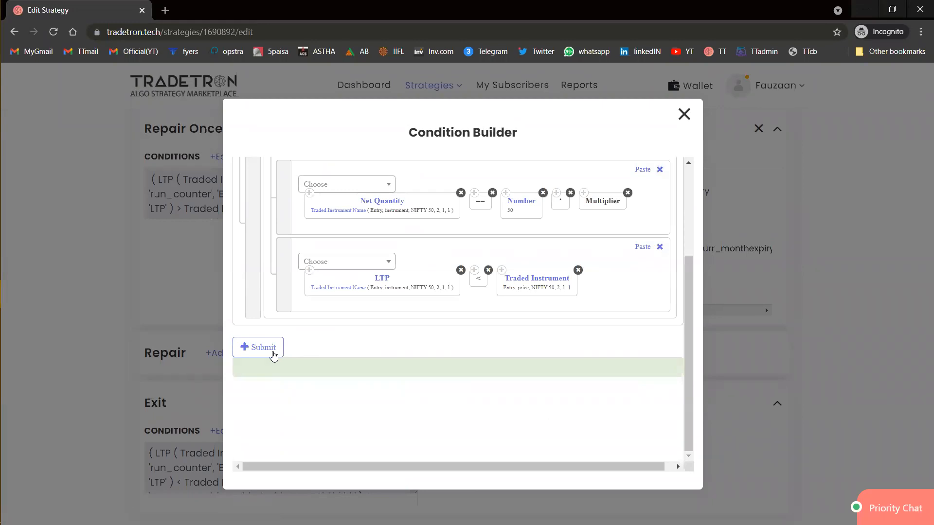
left_click(263, 348)
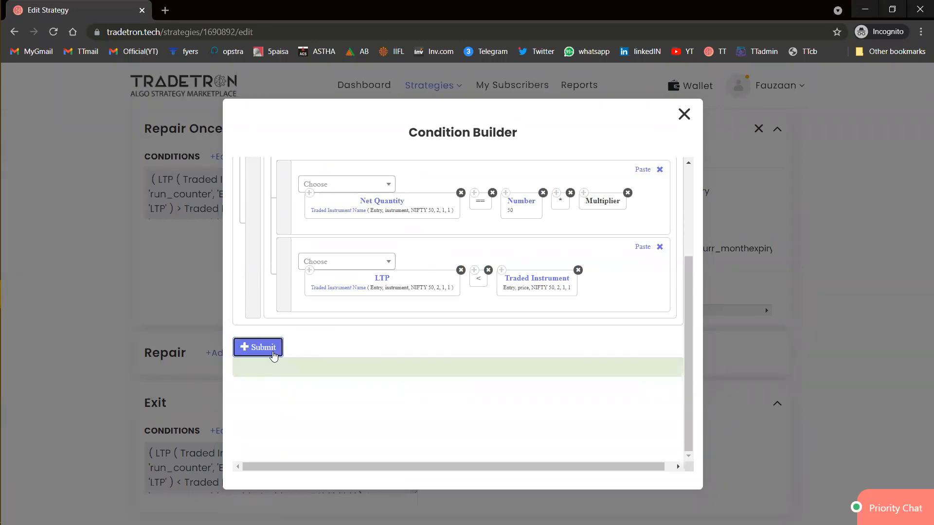
scroll(402, 334, "up", 3)
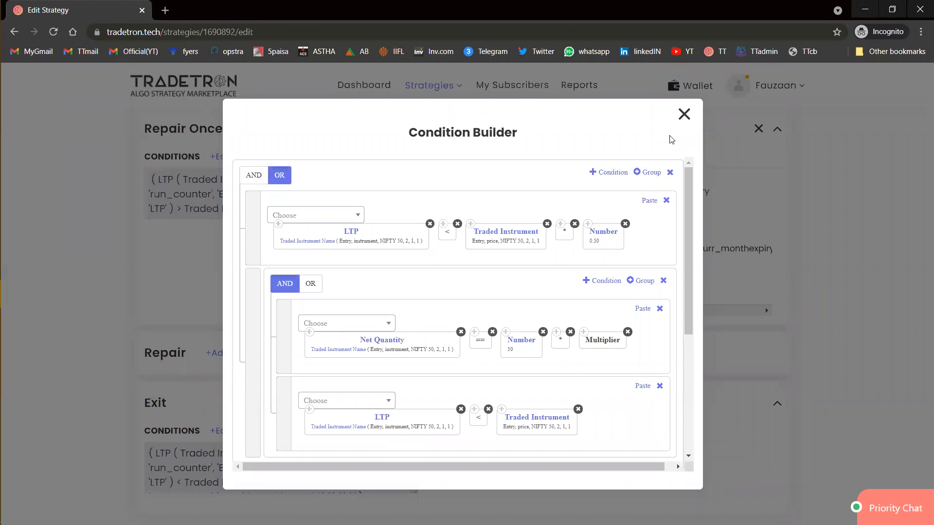
left_click(684, 120)
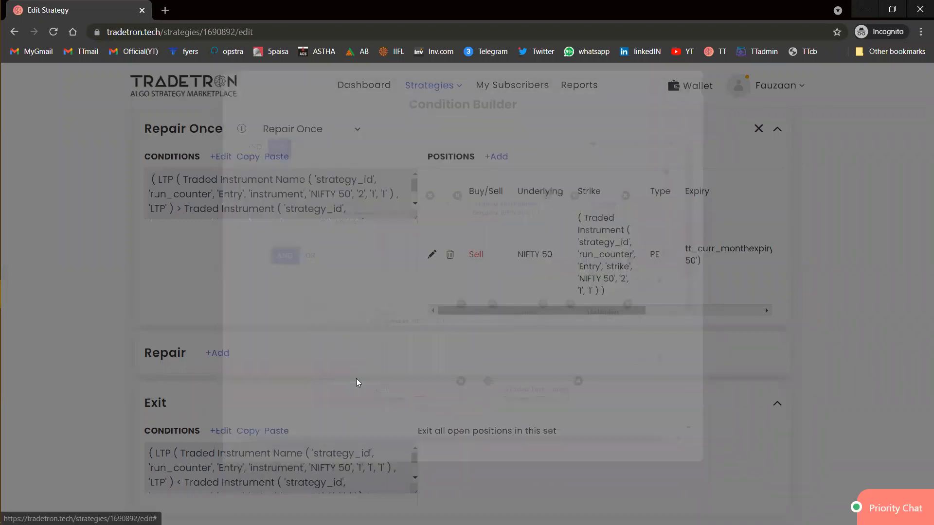
Step: Start a Universal Exit condition with the PNL keyword followed by the > operator
scroll(225, 460, "down", 5)
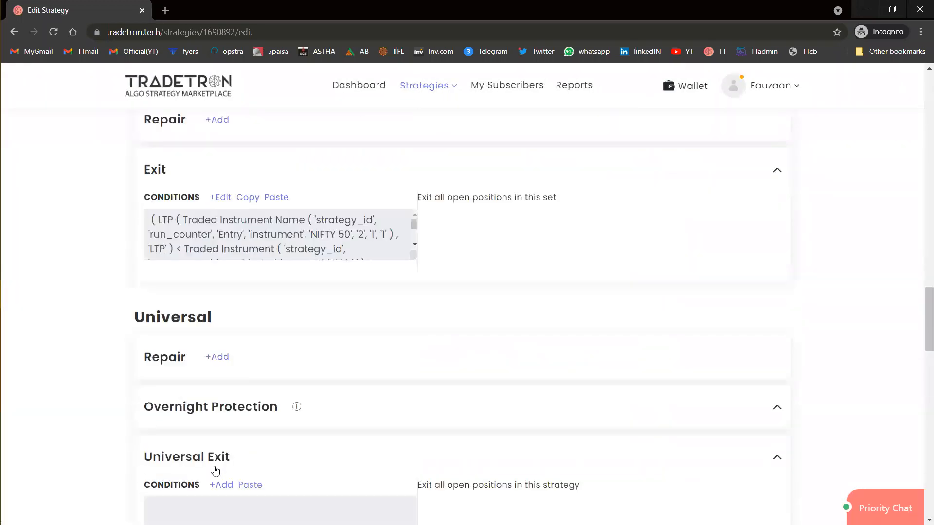
left_click(218, 468)
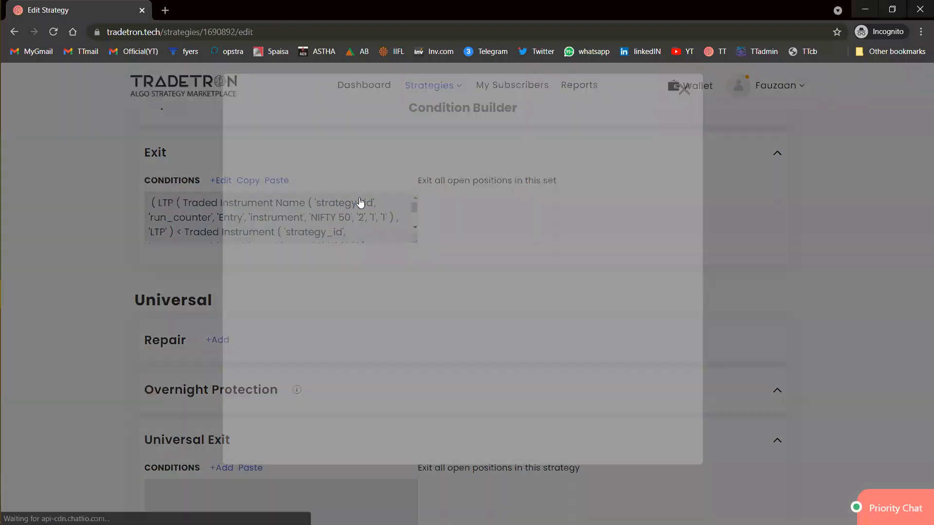
left_click(358, 198)
type("pnl")
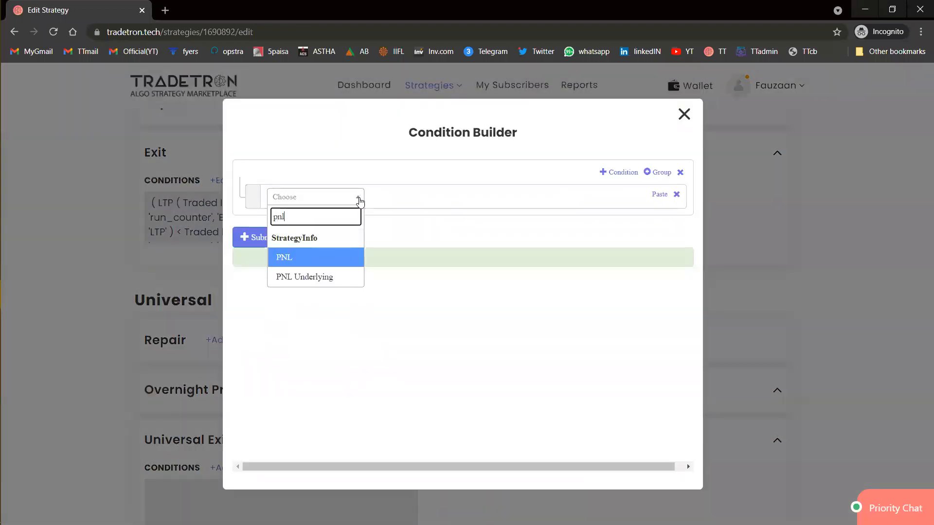
key("Return")
left_click(358, 198)
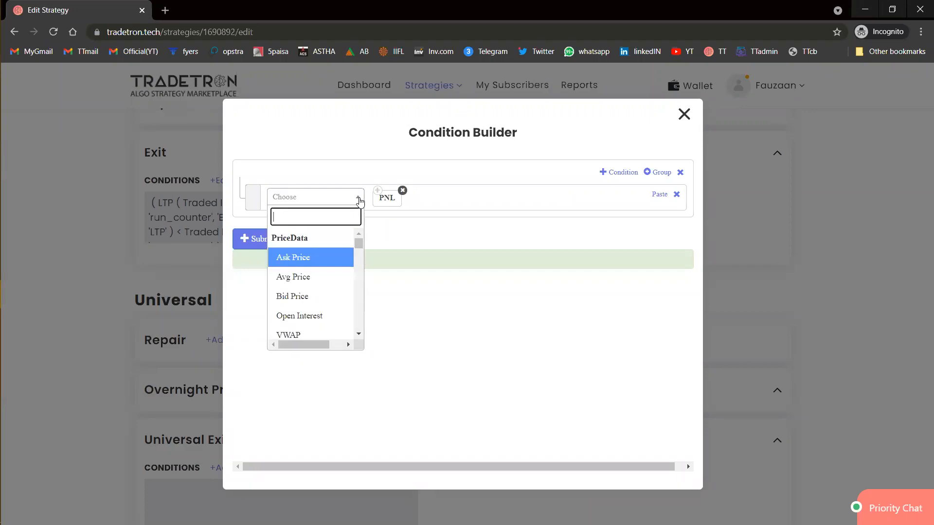
type(">")
key("Return")
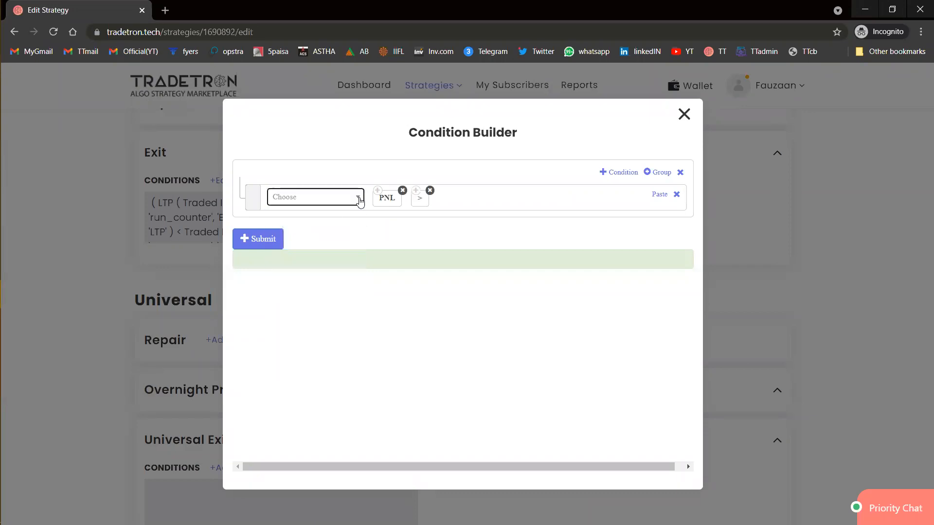
Step: Complete the PNL comparison with a Number keyword set to 1000
left_click(359, 200)
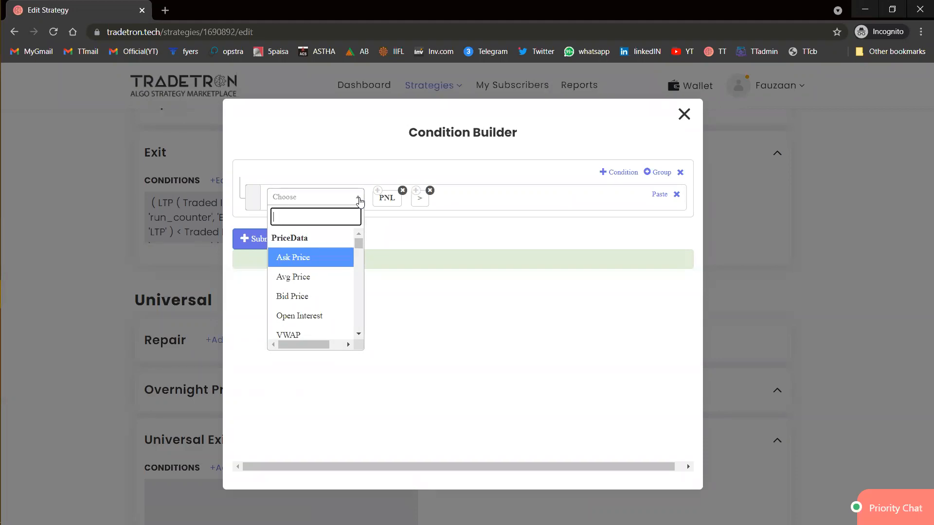
type("mi")
type("m")
key("Down")
key("Return")
type("1000")
key("Return")
Step: Add a second Universal Exit condition comparing a copied PNL block with a copied Number block using the < operator
left_click(611, 173)
left_click(378, 197)
left_click(653, 239)
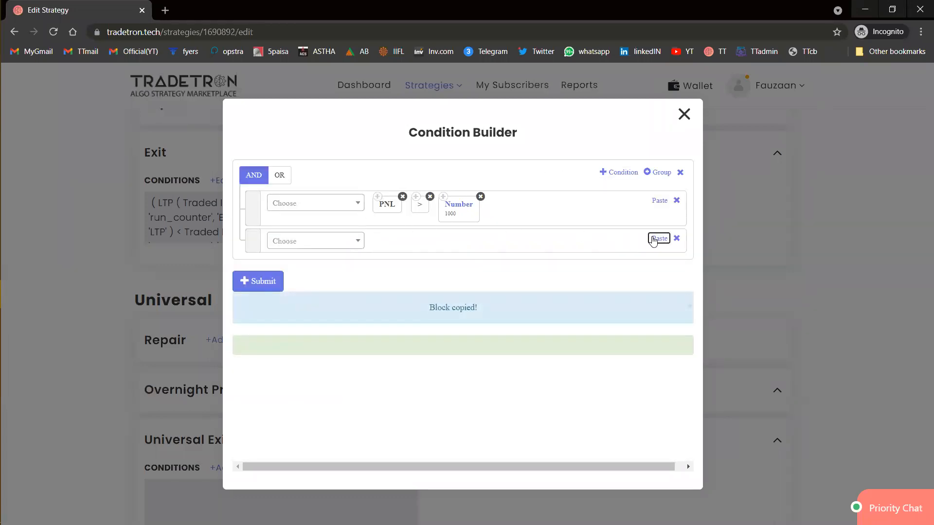
left_click(337, 239)
type("<")
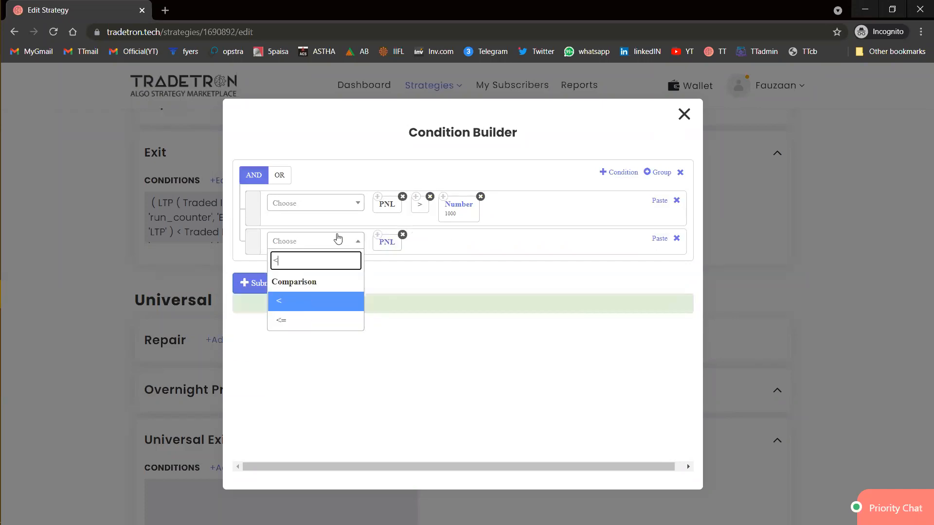
key("Return")
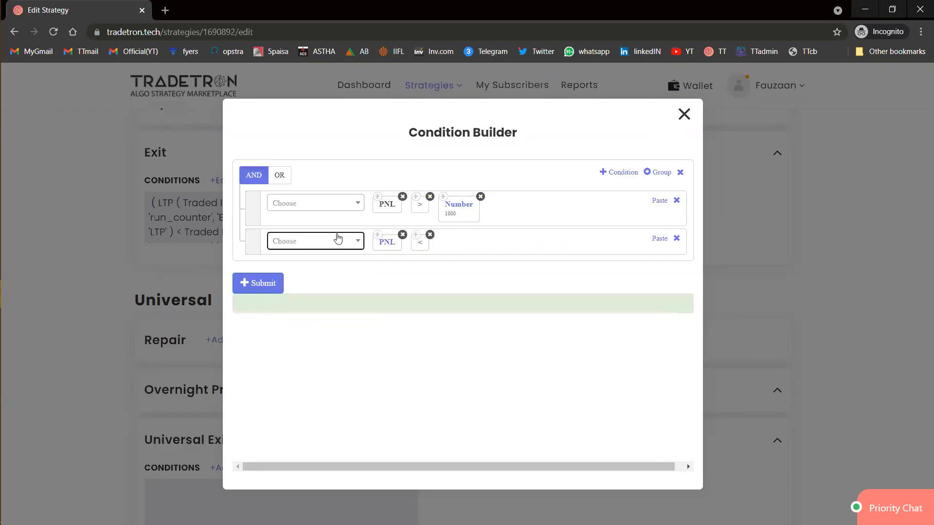
left_click(443, 197)
left_click(659, 238)
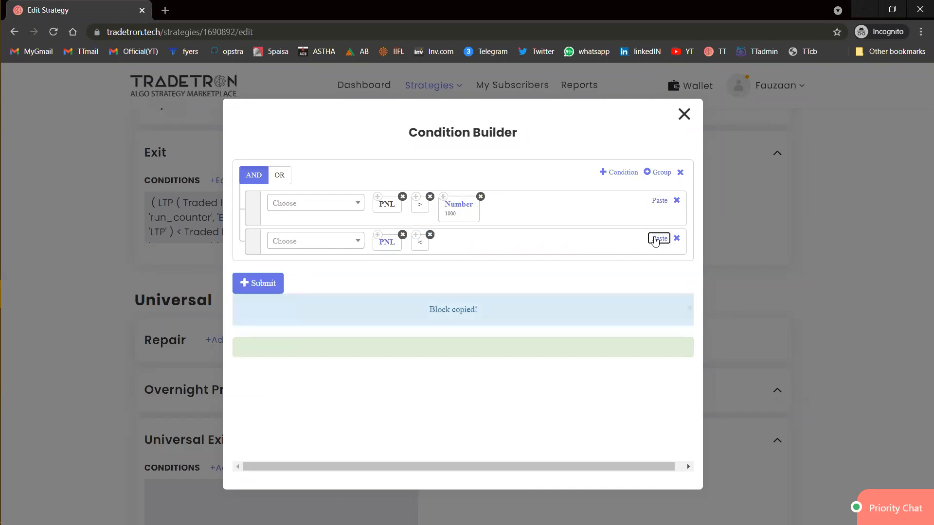
Step: Paste the copied Number block into the second Universal Exit condition and set its value to -1000
left_click(462, 251)
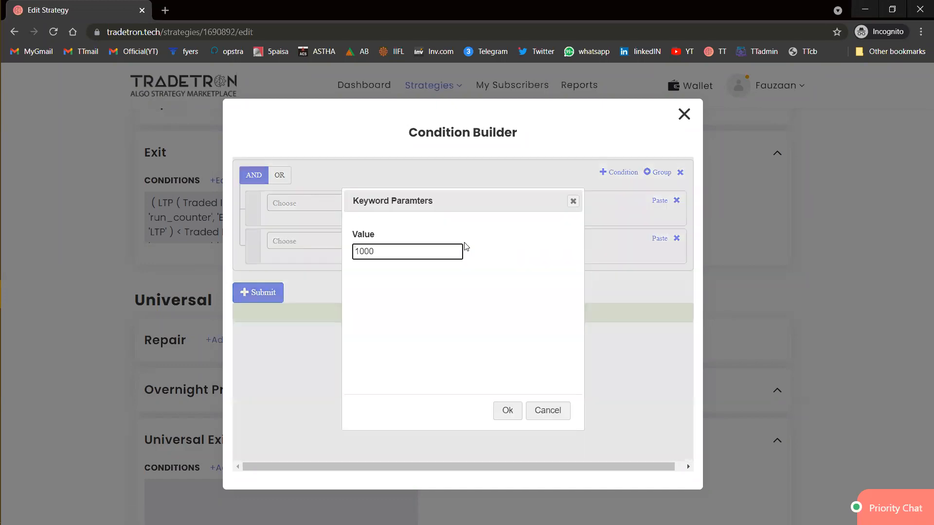
type("-``")
key("BackSpace")
key("BackSpace")
key("Tab")
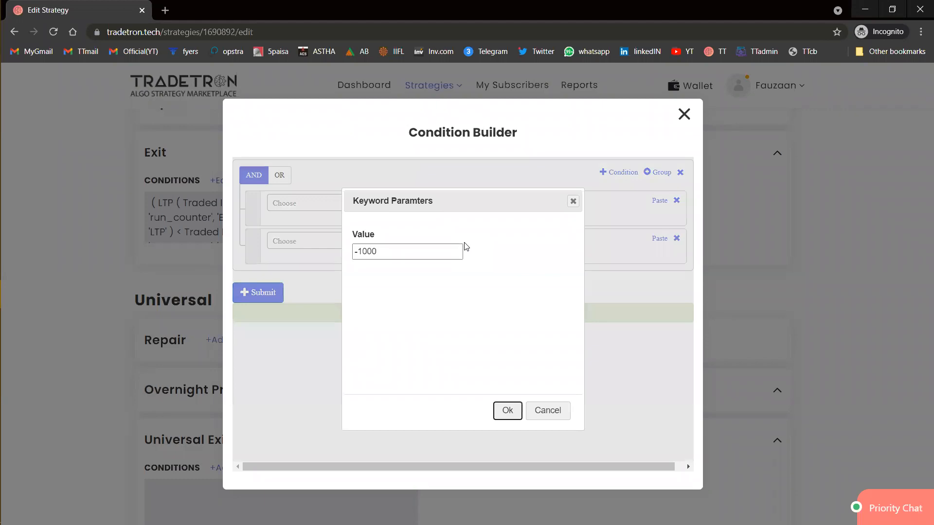
key("Return")
Step: Add a third Universal Exit condition starting with the Time keyword for NSE
left_click(636, 172)
left_click(336, 287)
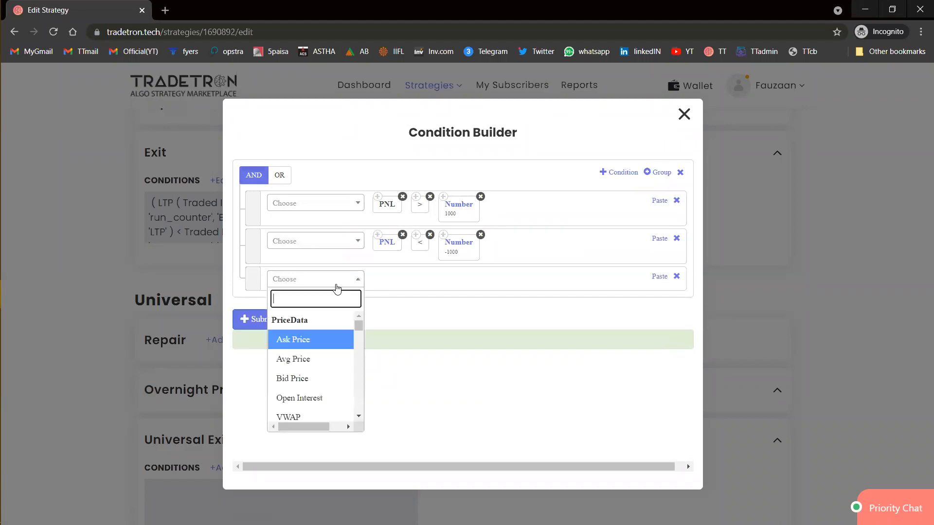
type("tim")
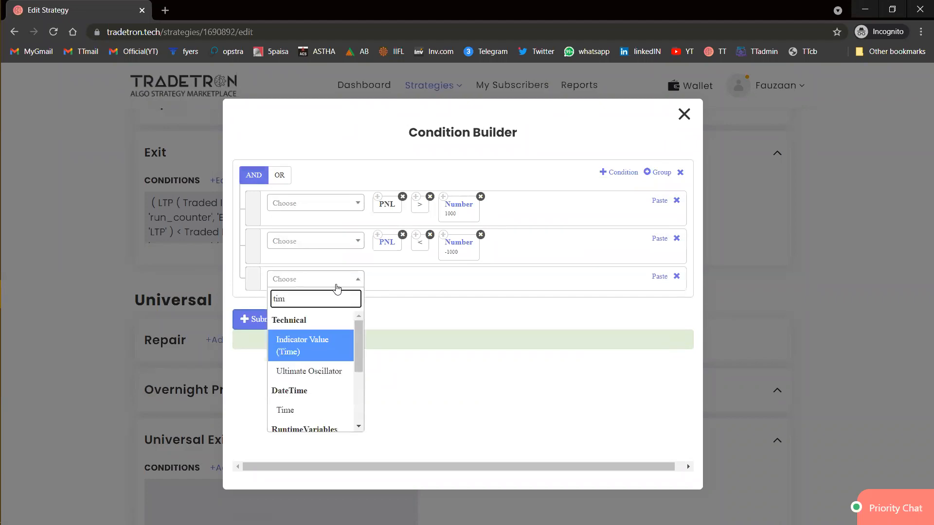
key("Down")
key("Down")
key("Return")
key("Return")
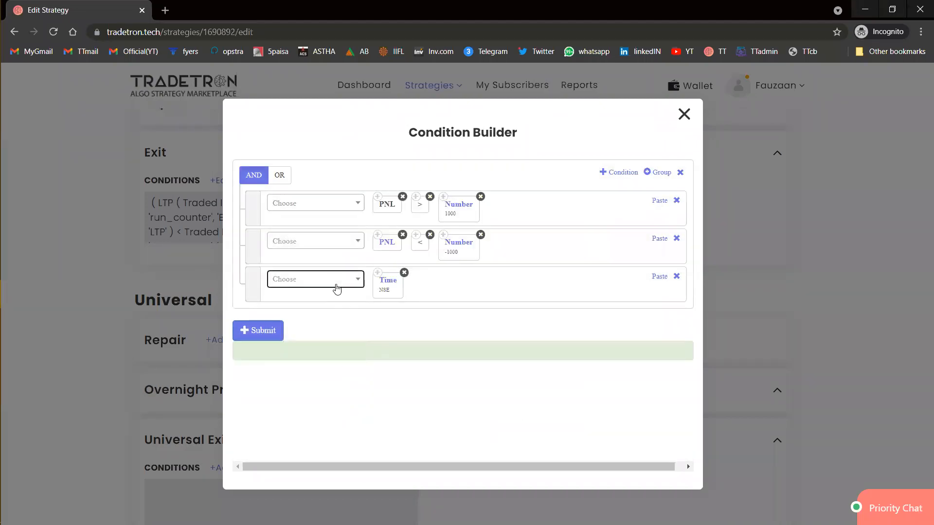
Step: Complete the Time condition with copied > and Number blocks, setting the number to 1500
left_click(417, 197)
left_click(646, 278)
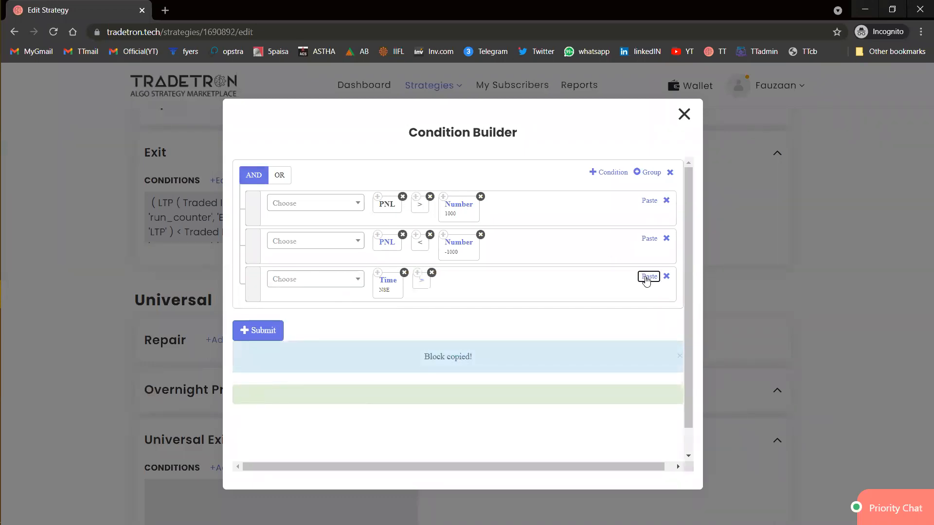
left_click(442, 199)
left_click(648, 276)
left_click(465, 280)
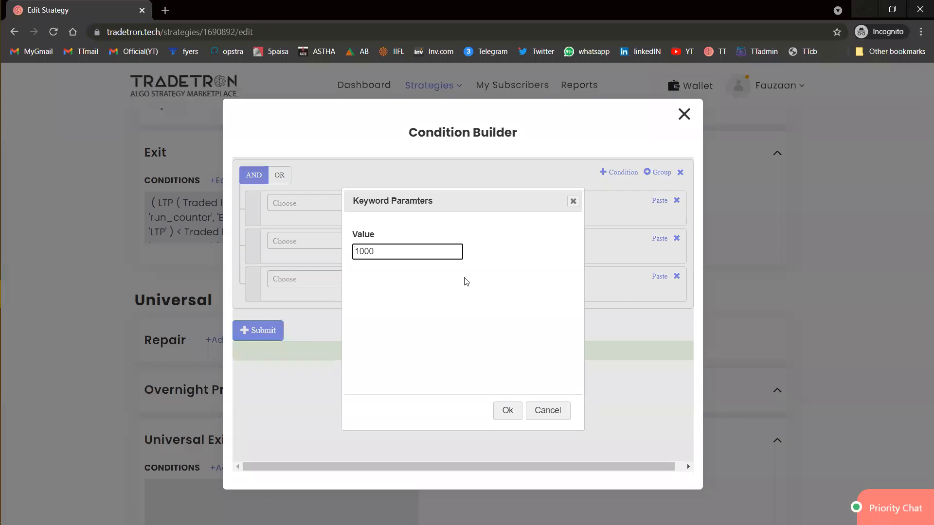
key("BackSpace")
type("5")
key("Return")
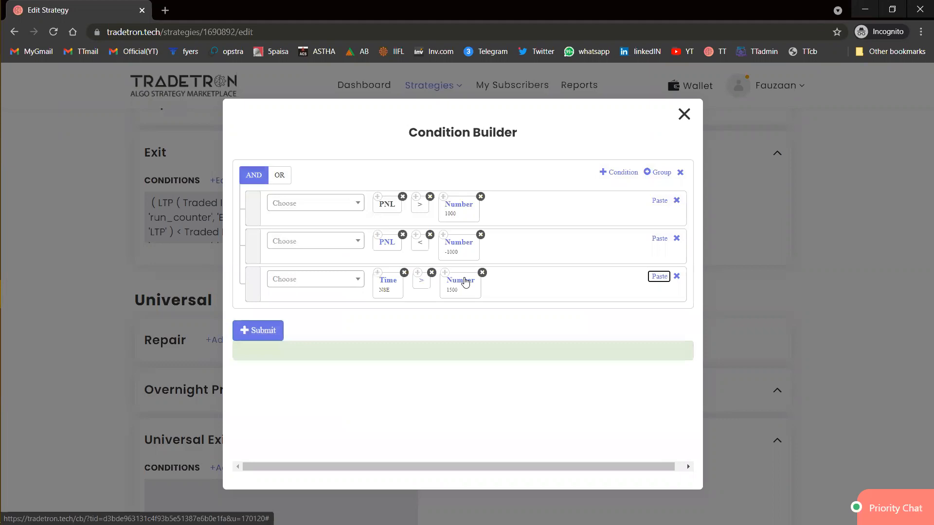
Step: Join the three Universal Exit conditions with OR, then submit them and close the builder
left_click(281, 178)
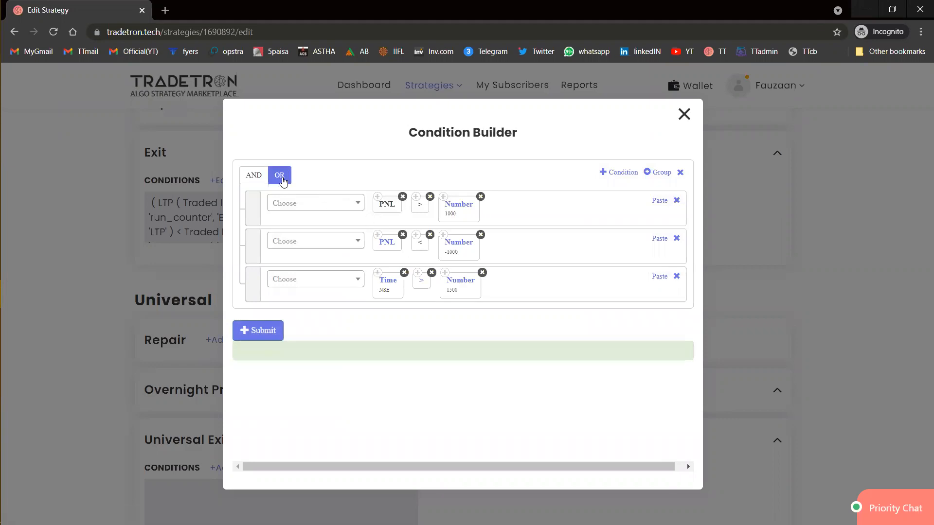
left_click(265, 339)
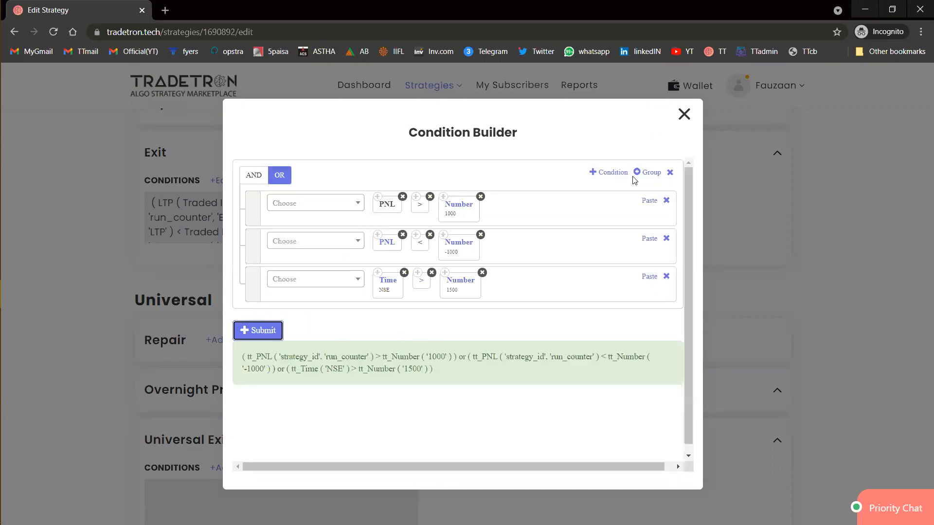
left_click(683, 115)
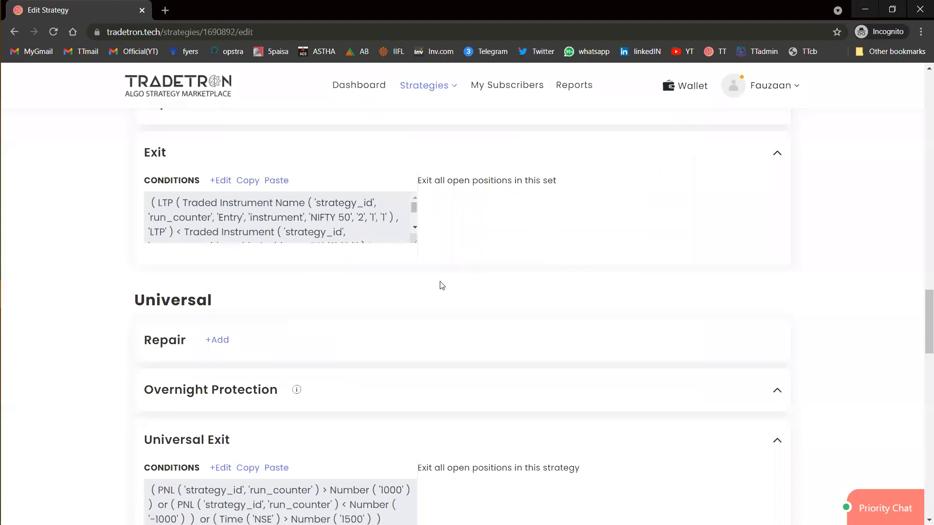
Step: Review the entry, repair and exit blocks of both sets, then save the strategy and dismiss the confirmation
scroll(442, 286, "up", 15)
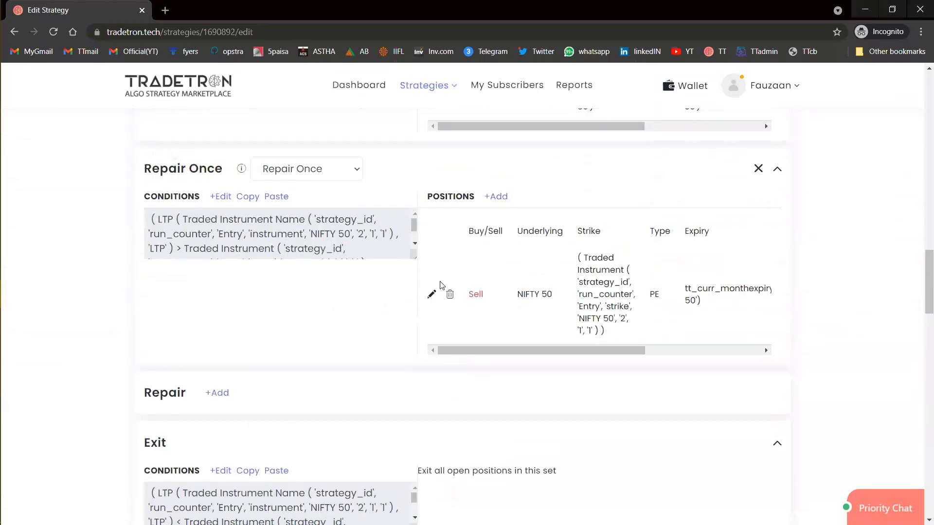
scroll(441, 285, "up", 8)
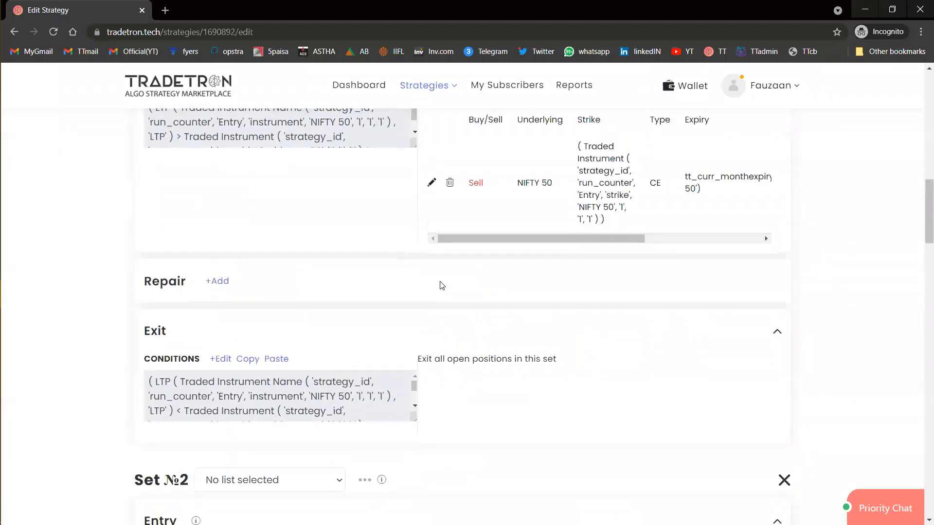
scroll(442, 286, "up", 3)
scroll(442, 285, "down", 12)
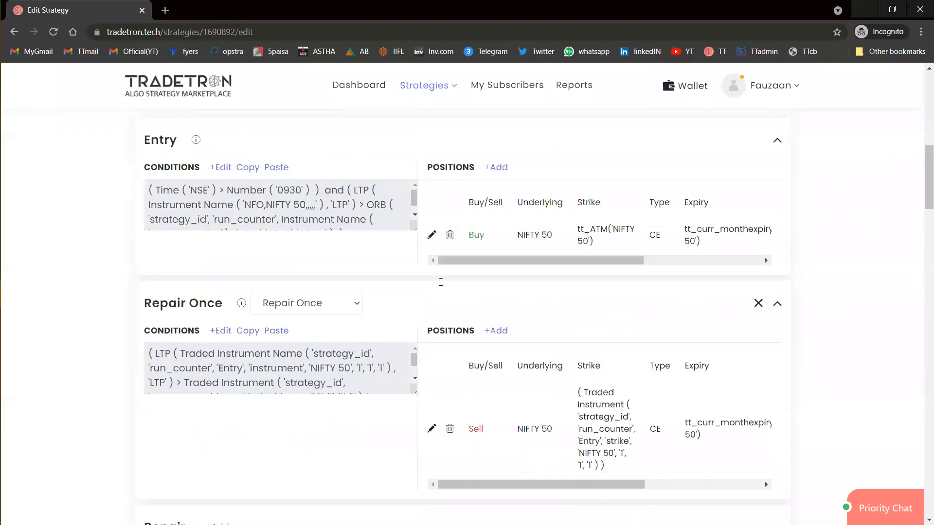
scroll(441, 286, "down", 10)
left_click(458, 344)
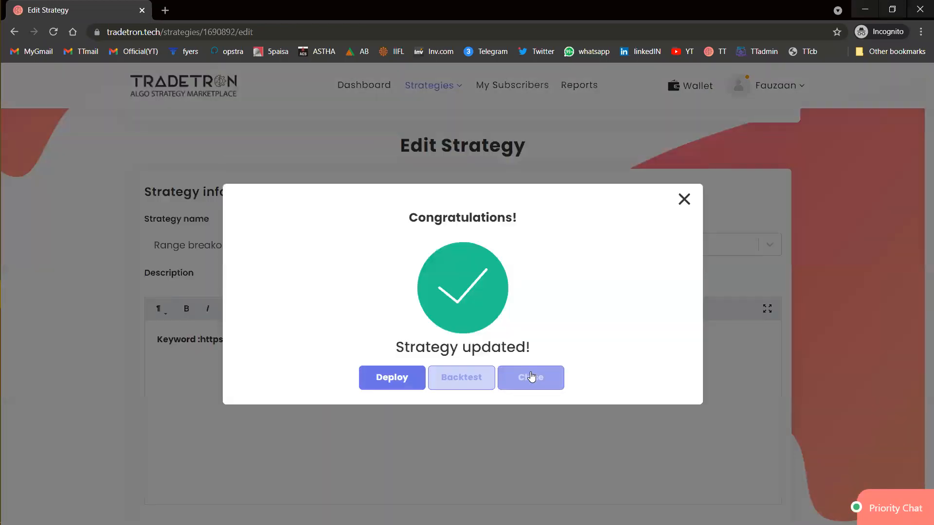
left_click(531, 377)
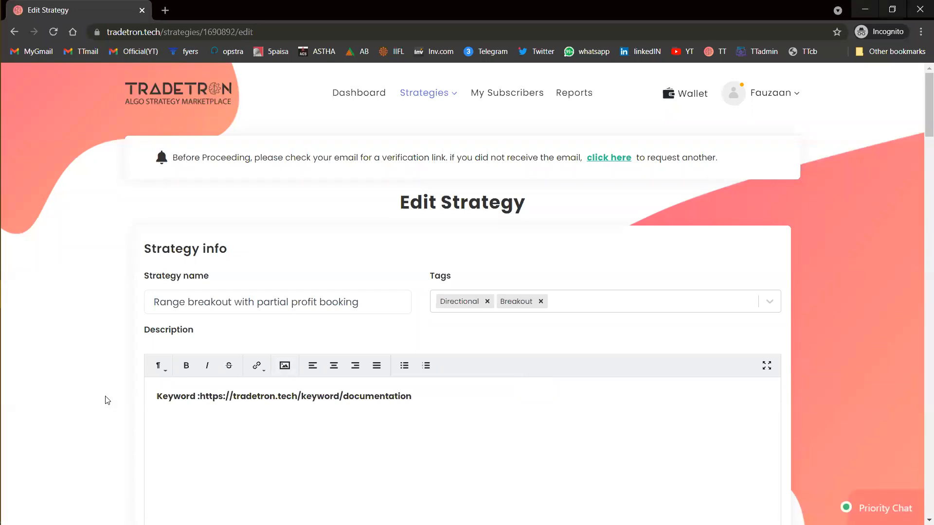
Step: In the advanced settings, set the tranch size to 50% and reactivation on exit to 2 minutes
scroll(50, 423, "down", 20)
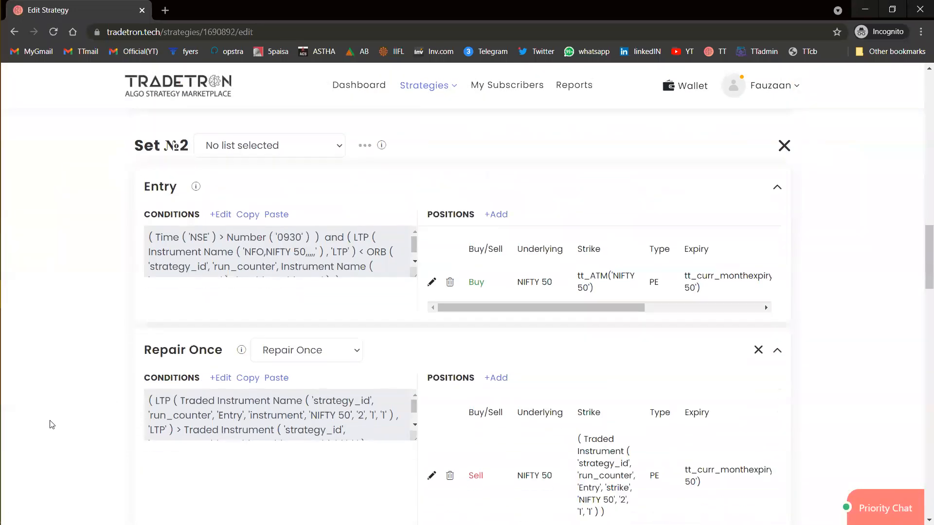
scroll(51, 423, "down", 15)
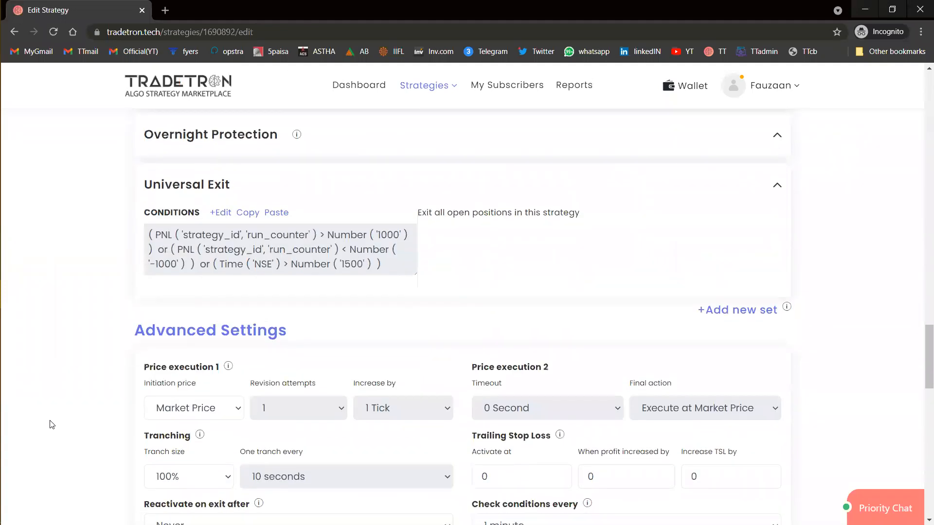
scroll(51, 423, "down", 4)
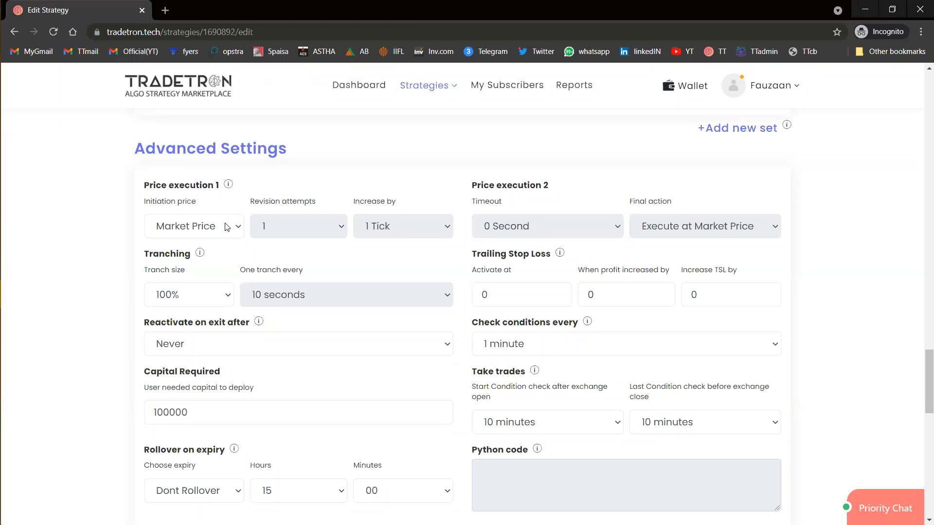
left_click(184, 290)
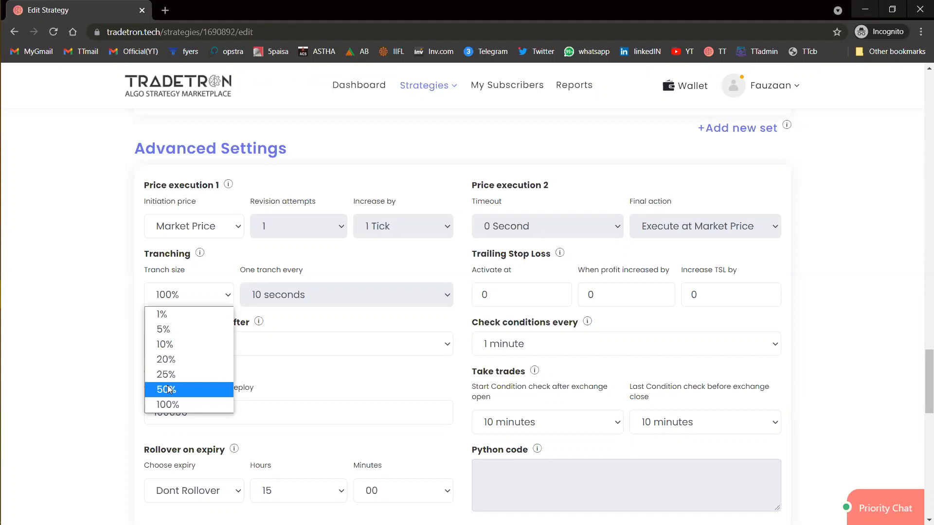
left_click(169, 389)
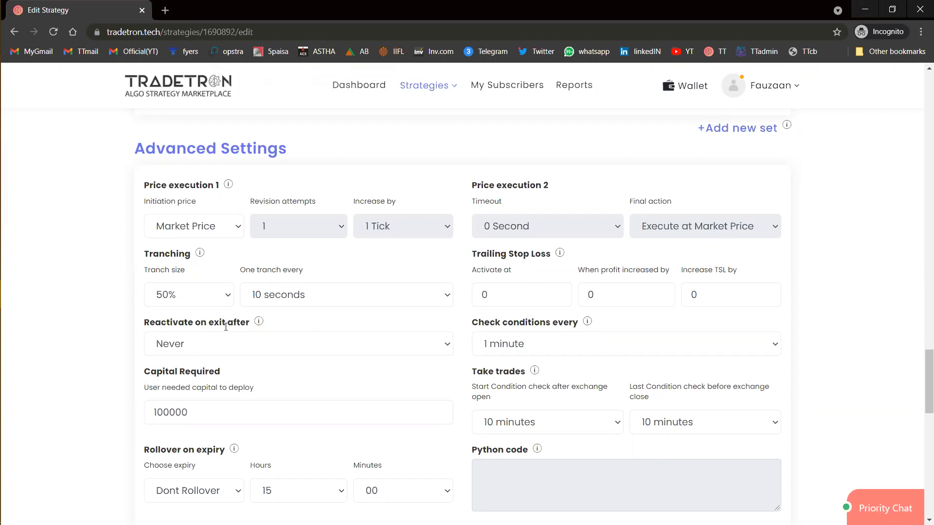
left_click(226, 344)
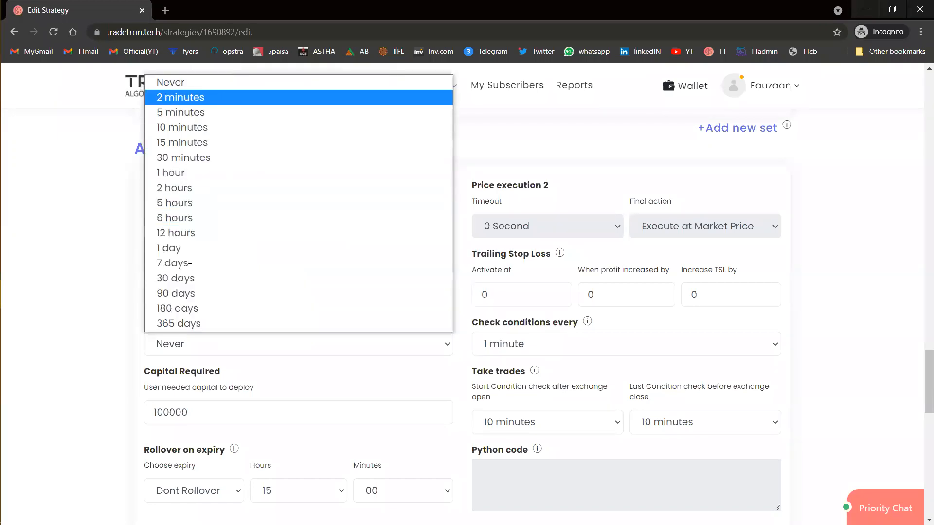
left_click(224, 97)
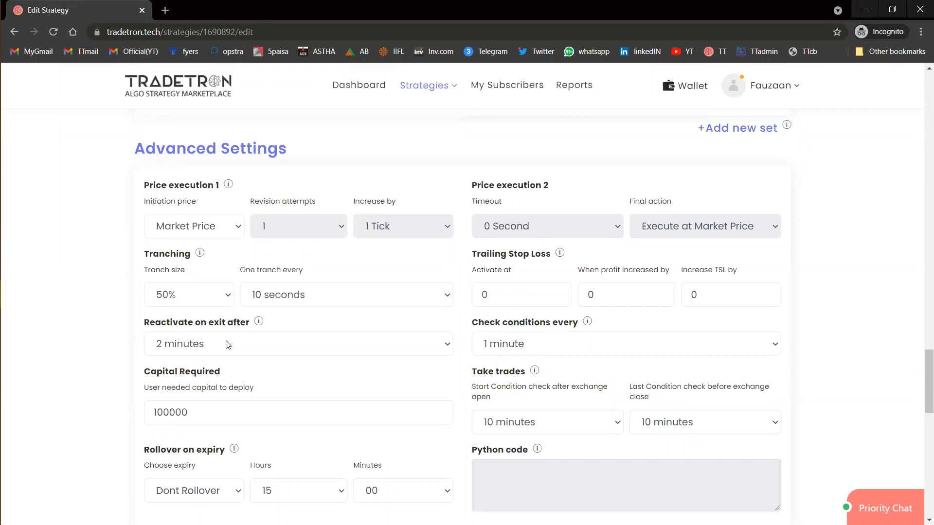
Step: Review the Set 2 exit and Universal Exit conditions together with the reactivation setting
scroll(226, 344, "up", 6)
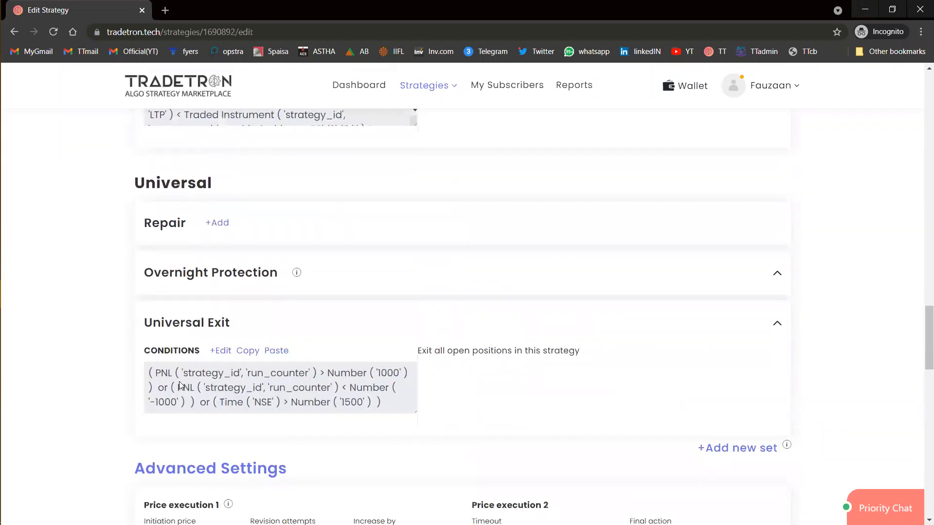
scroll(180, 381, "up", 4)
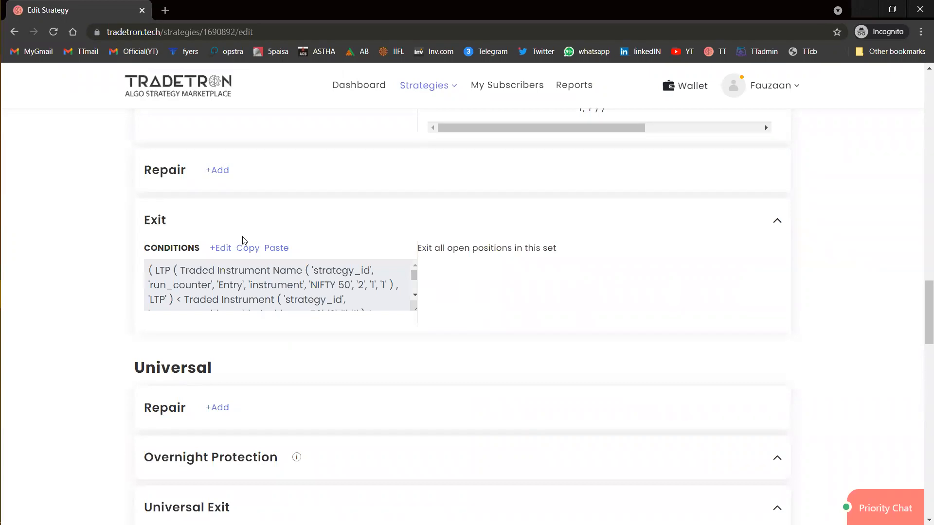
scroll(296, 340, "down", 3)
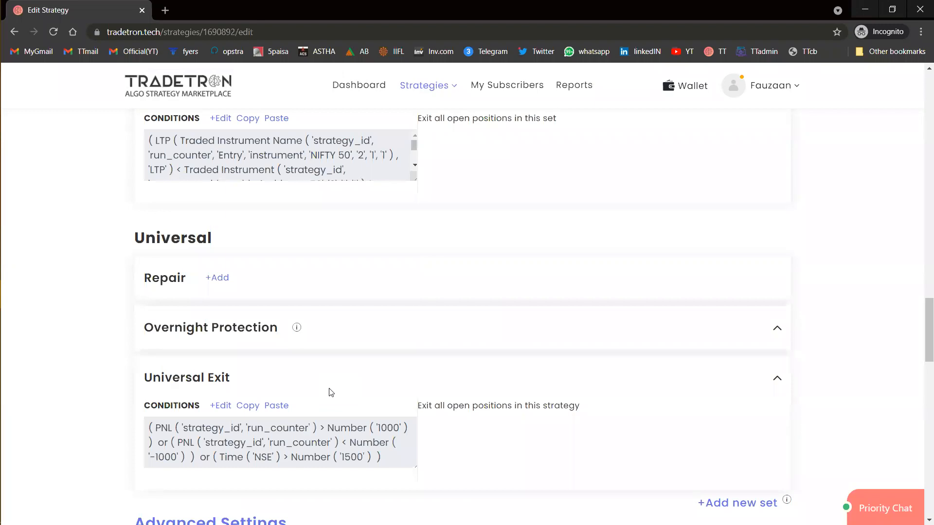
scroll(331, 392, "down", 2)
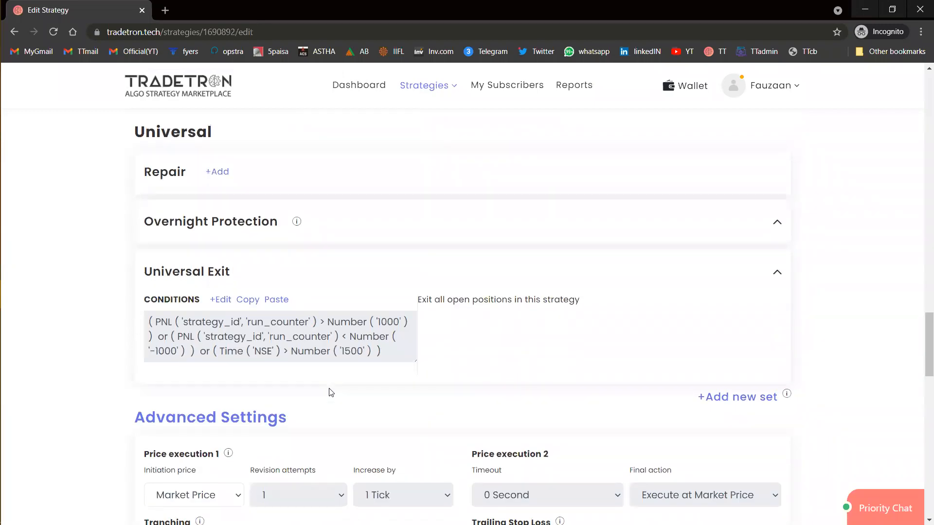
scroll(331, 392, "down", 4)
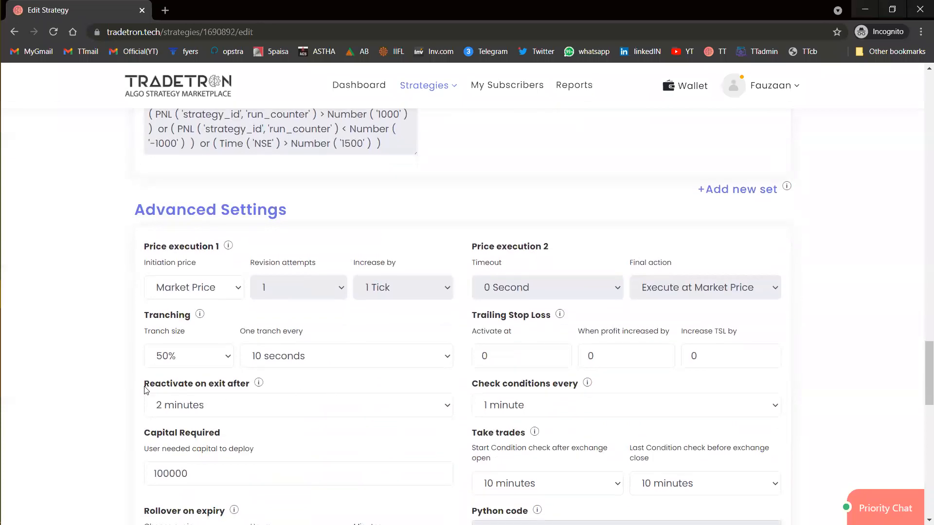
scroll(211, 406, "down", 2)
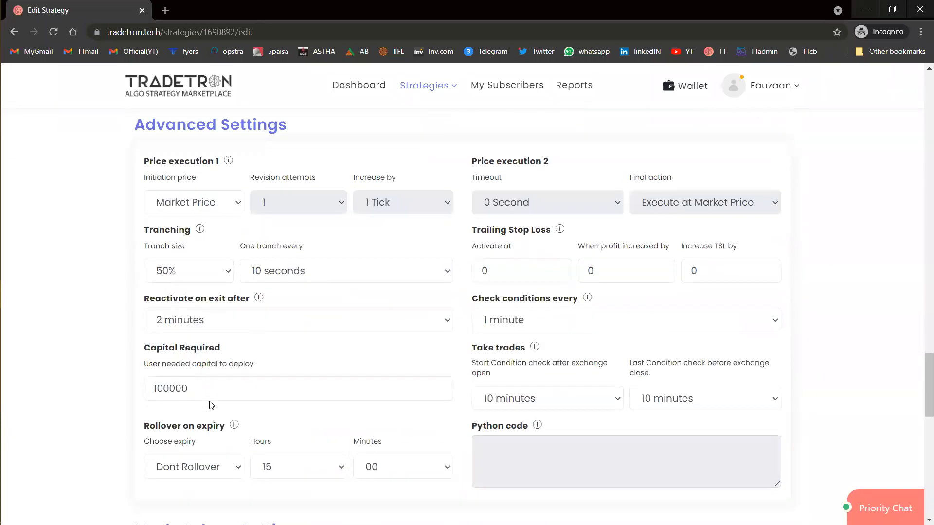
Step: Try continuous checking as the condition check interval, and set the interval back to 1 minute
left_click(530, 328)
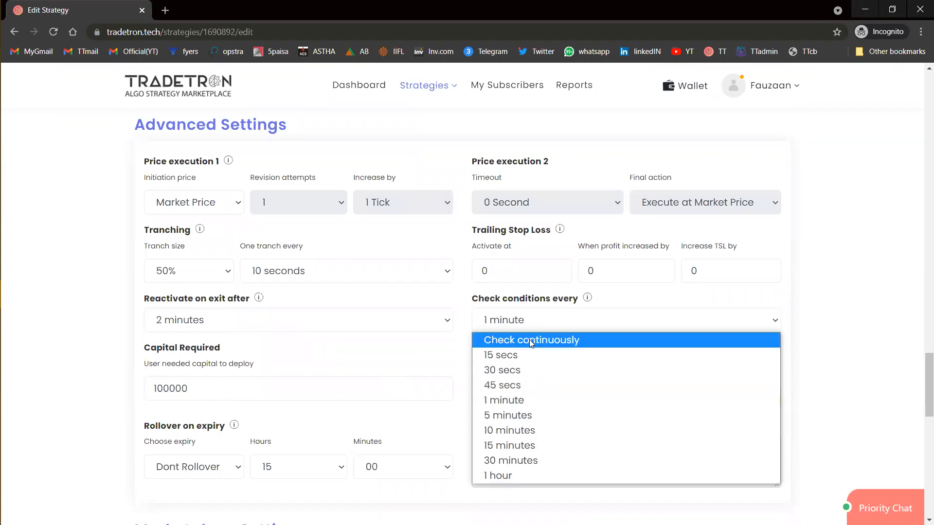
left_click(529, 339)
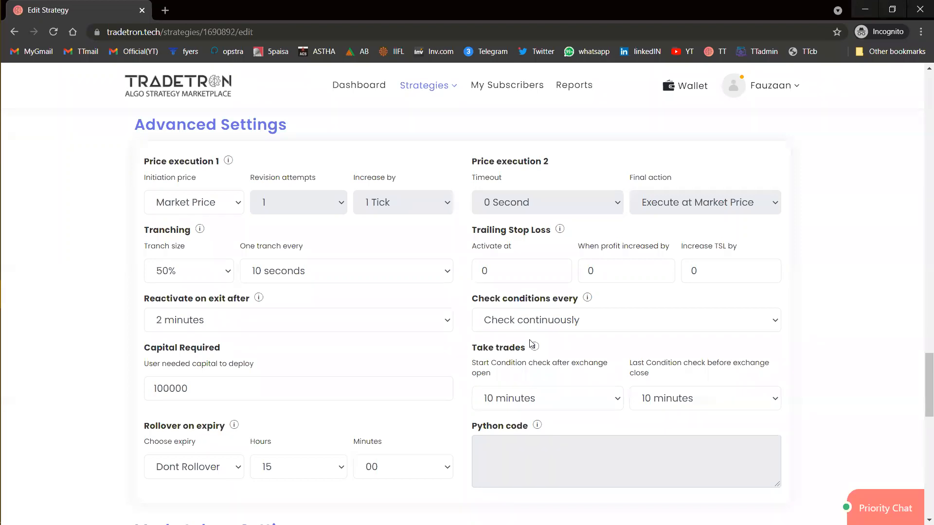
left_click(516, 325)
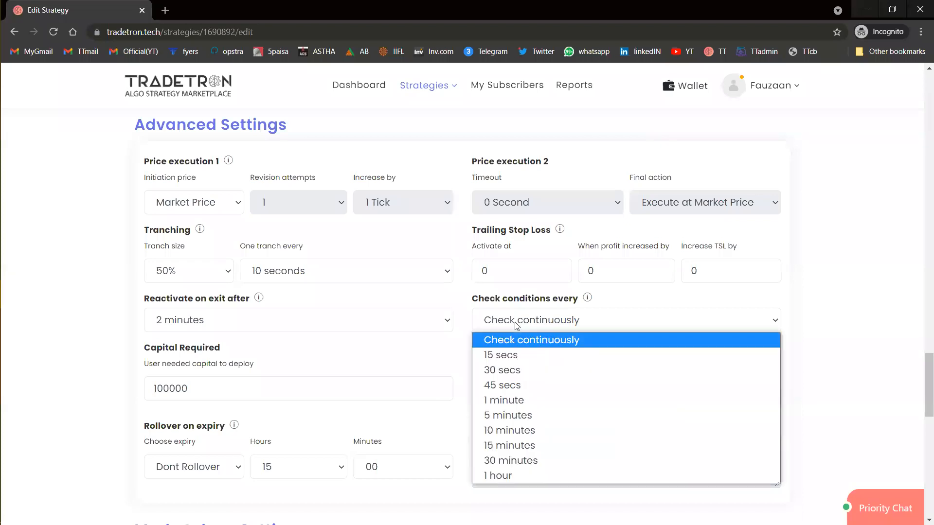
left_click(503, 400)
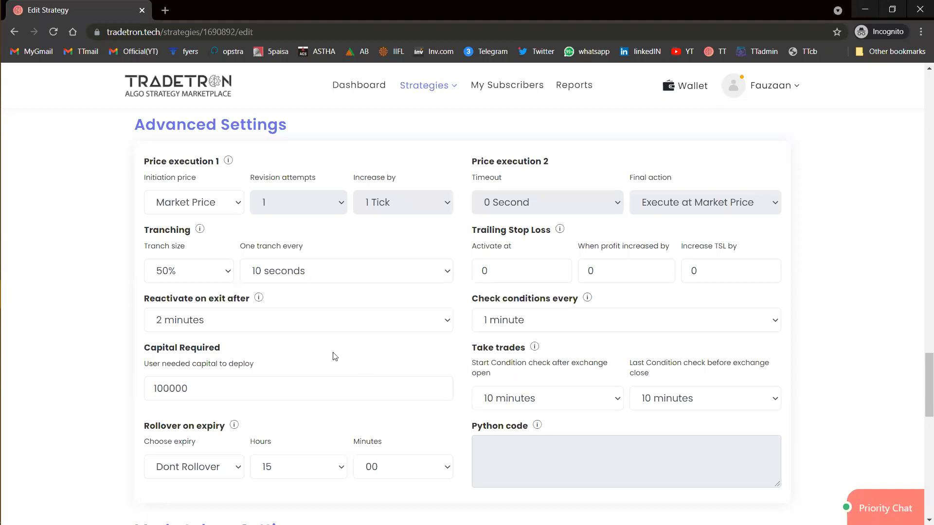
scroll(333, 354, "up", 4)
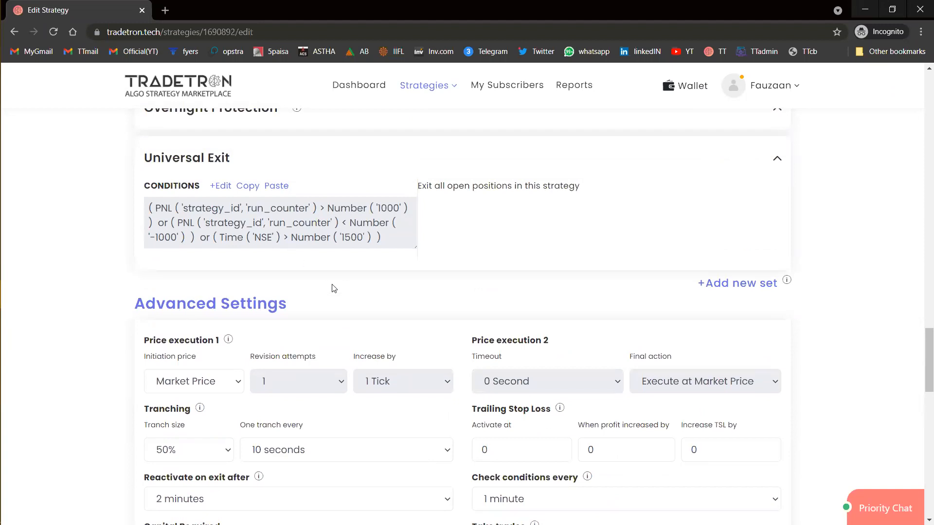
scroll(335, 288, "down", 6)
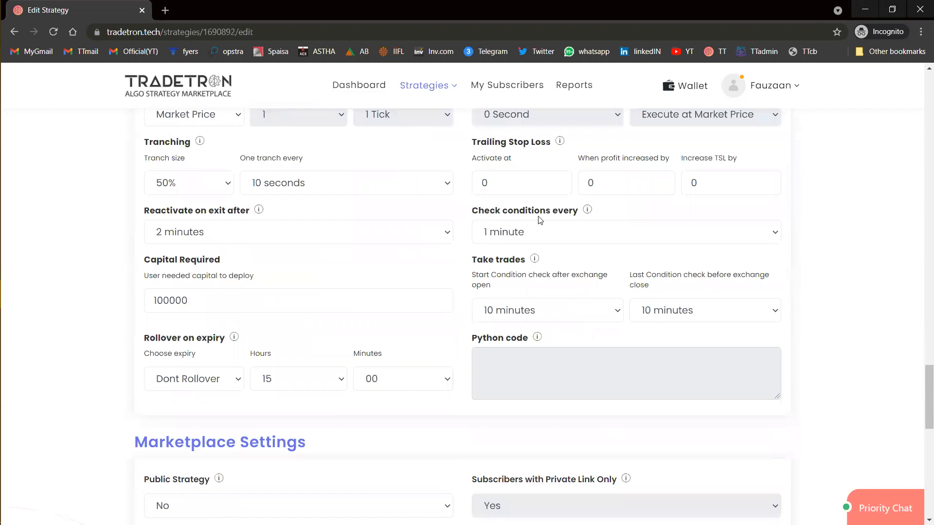
Step: Set the condition check interval to Check continuously, and review the required capital amount
left_click(539, 234)
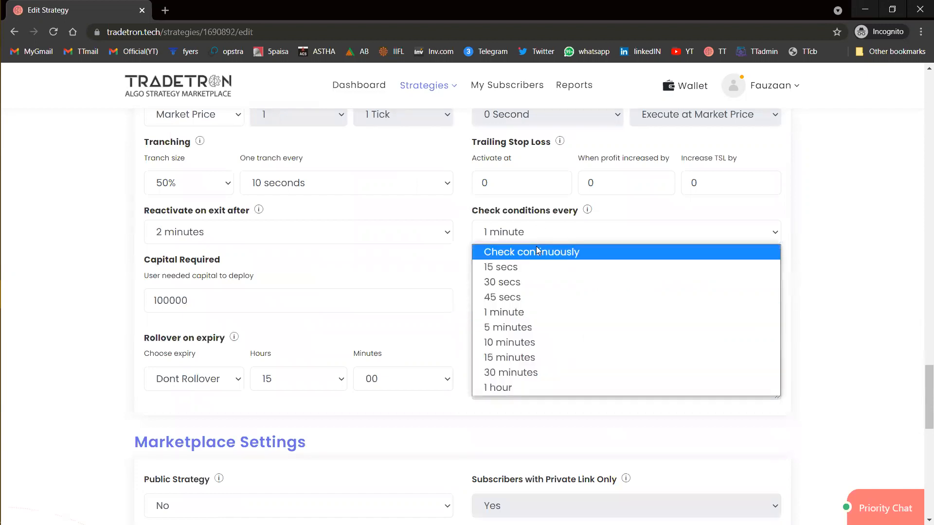
left_click(537, 250)
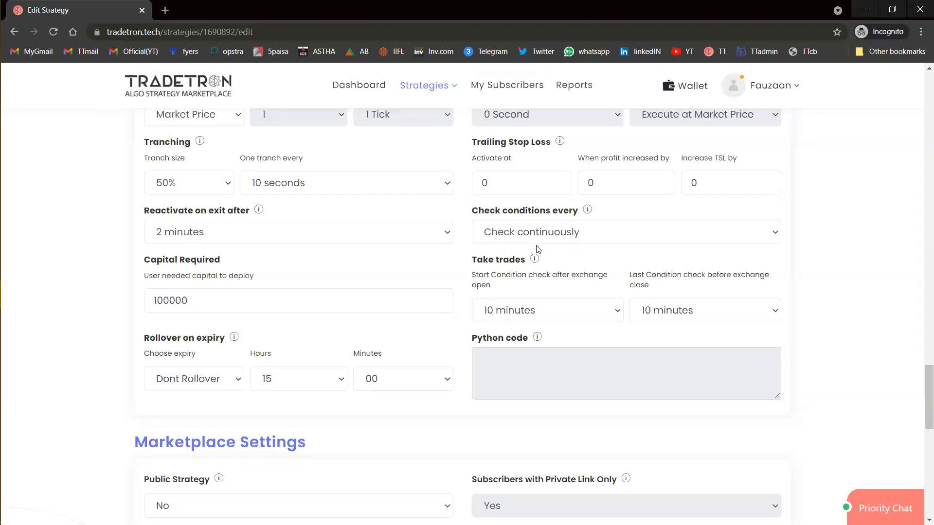
double_click(225, 297)
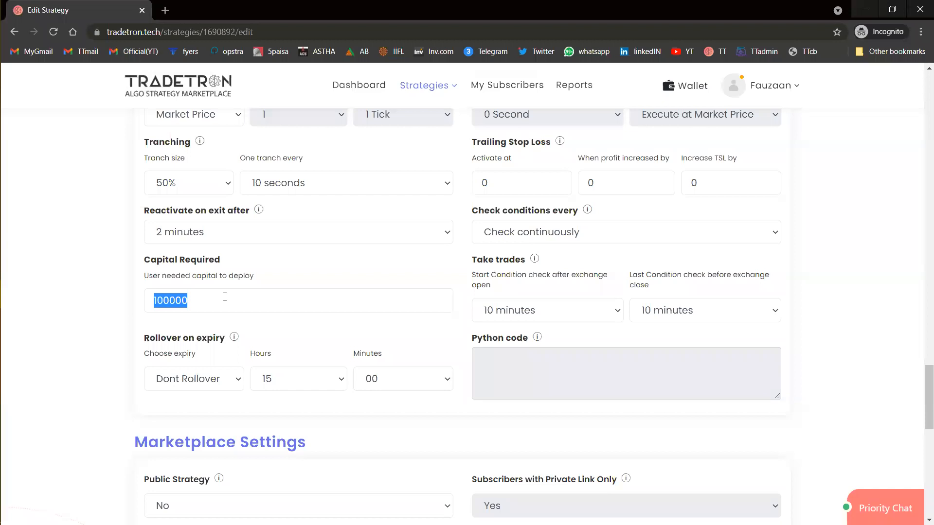
left_click(224, 297)
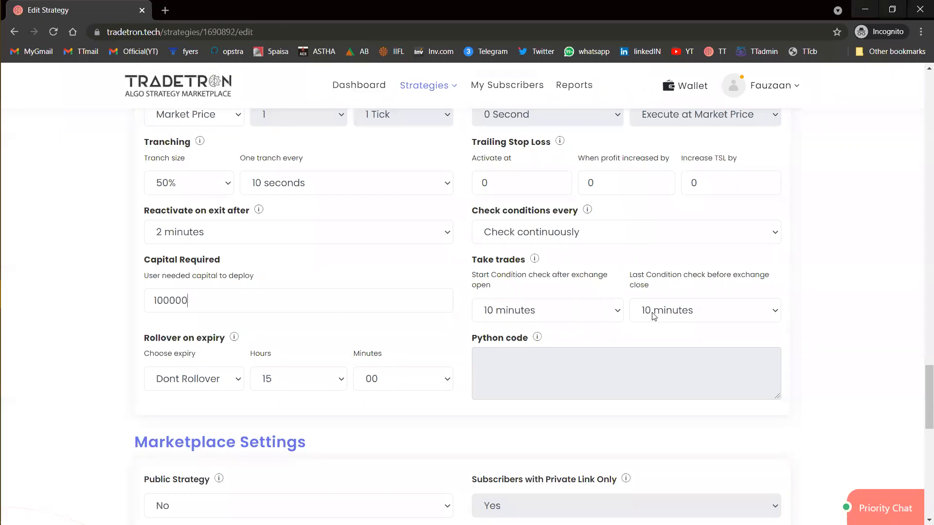
Step: Check the options for the last condition check before exchange close, and set the rollover on expiry to Next Week
left_click(654, 316)
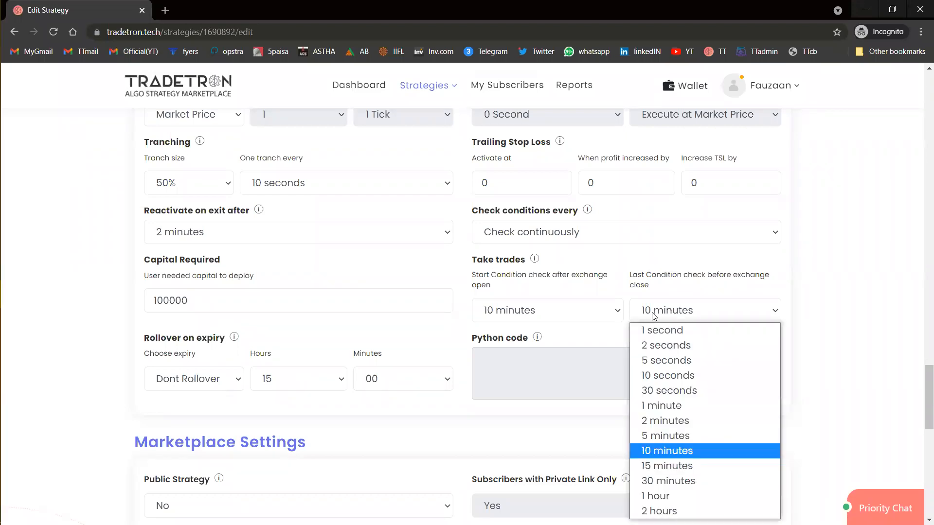
left_click(327, 404)
scroll(313, 370, "down", 1)
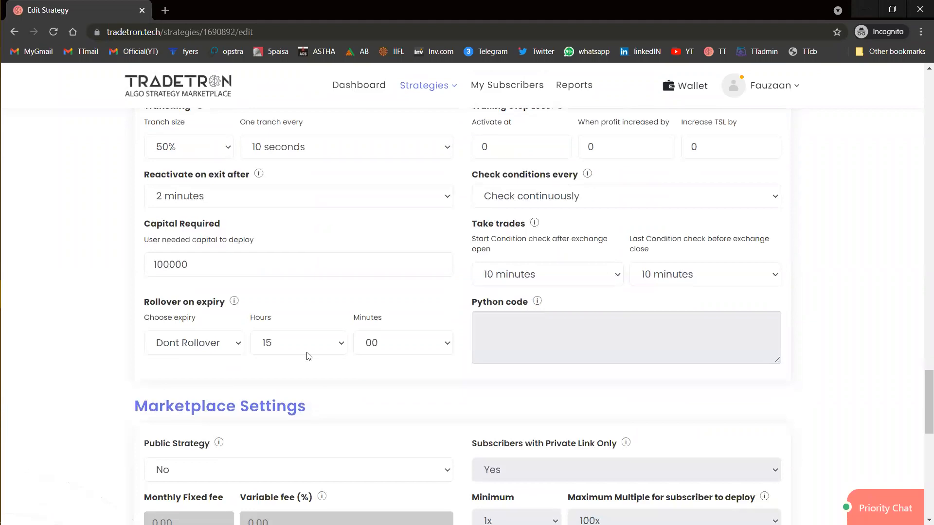
left_click(192, 344)
left_click(193, 377)
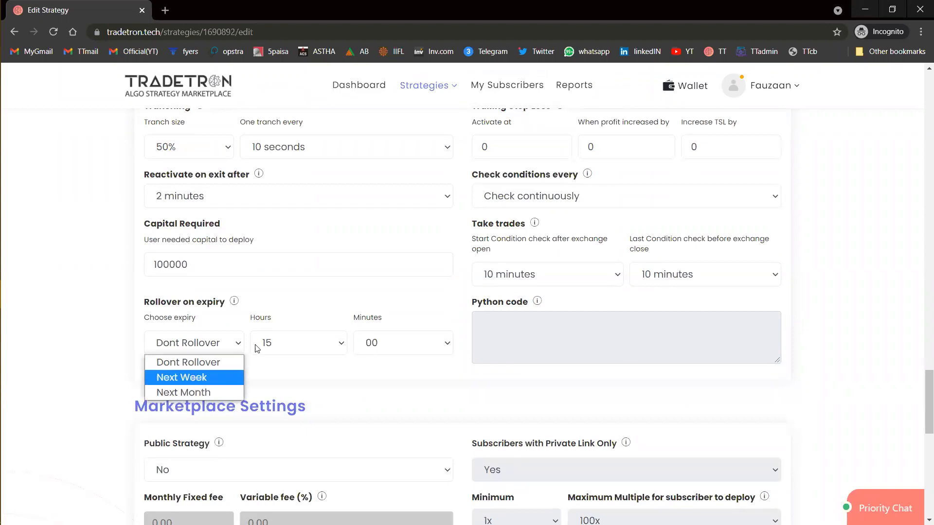
left_click(311, 352)
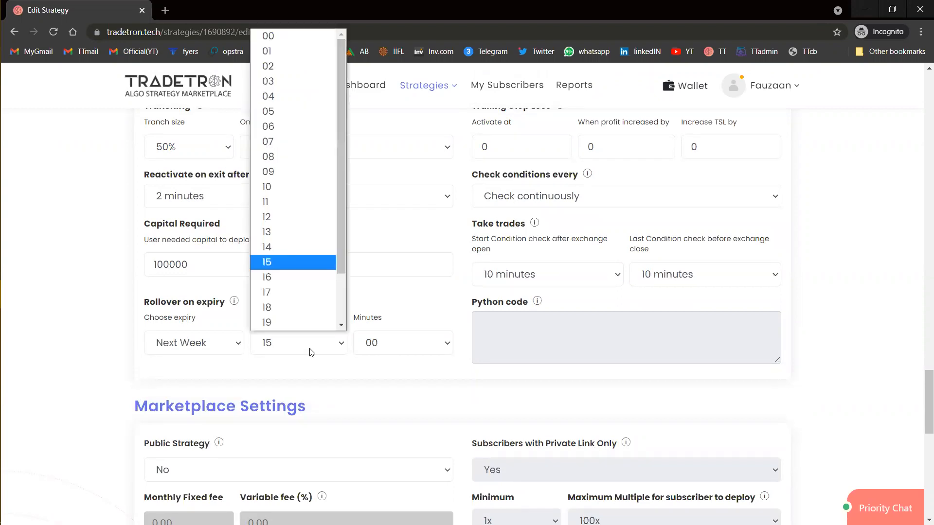
scroll(311, 352, "down", 4)
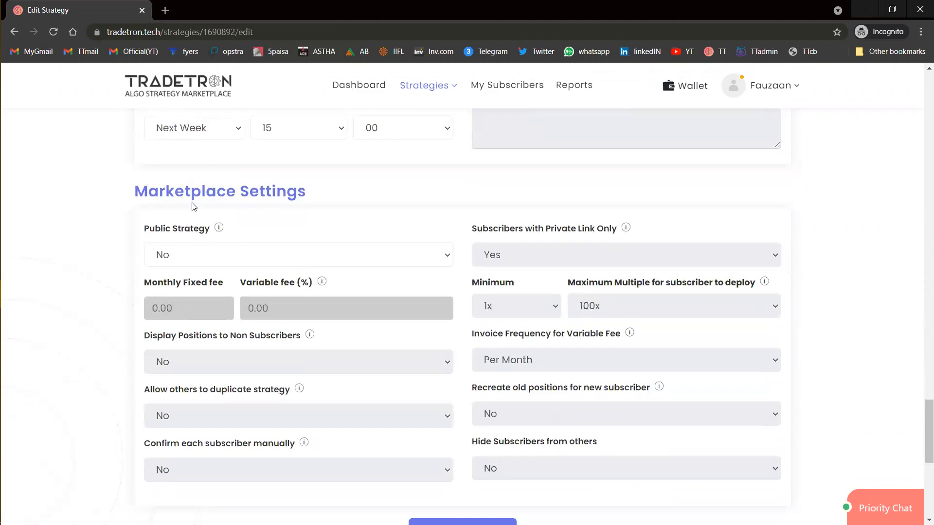
Step: In the marketplace settings, make the strategy public and set its subscriber access to Publish to marketplace
left_click(204, 256)
left_click(202, 275)
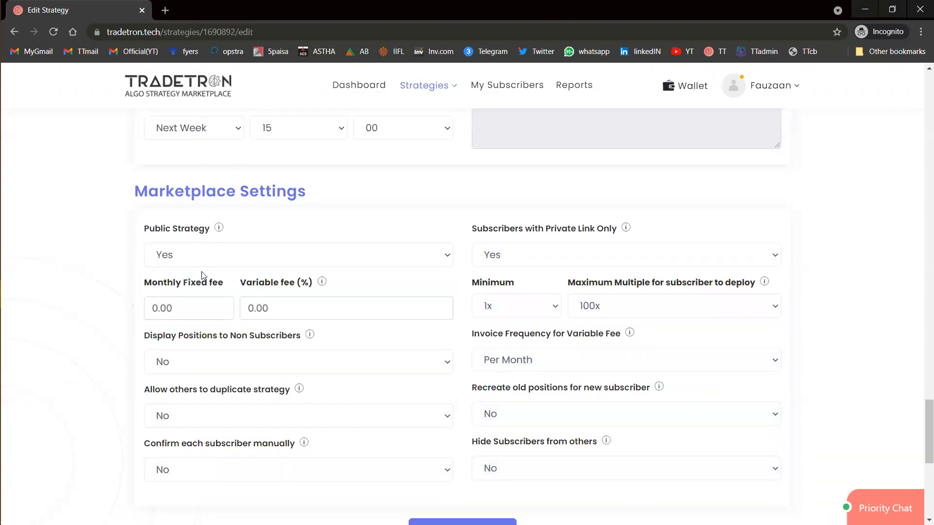
left_click(578, 254)
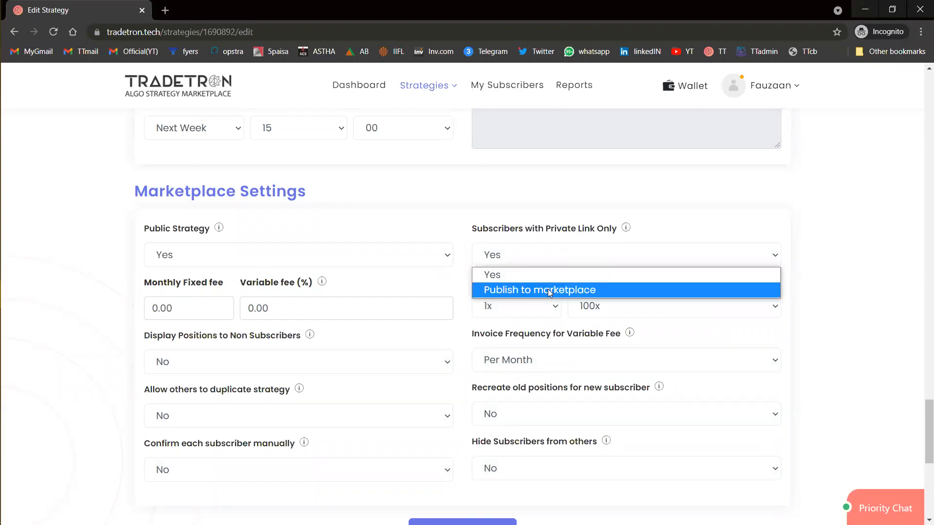
left_click(548, 291)
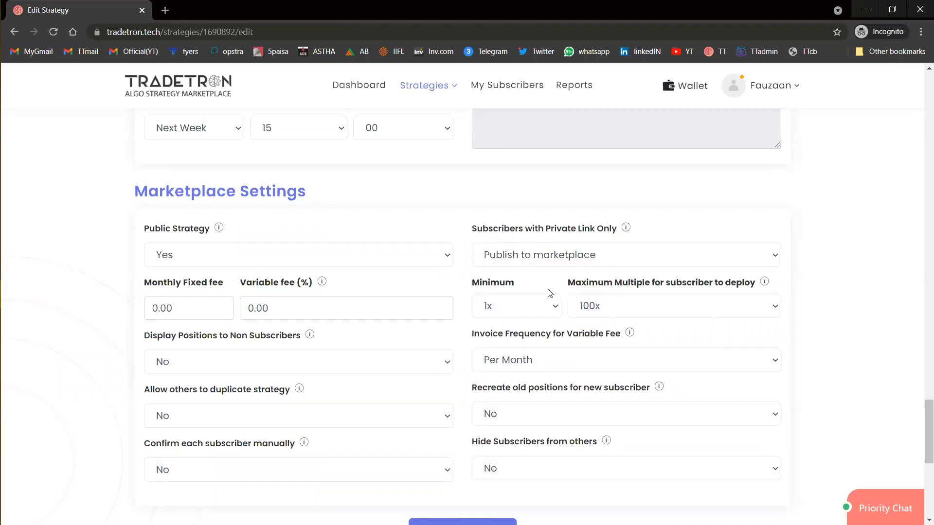
Step: Examine the monthly fixed fee, the variable fee and the invoice frequency options for the variable fee
left_click(200, 305)
key("ctrl+a")
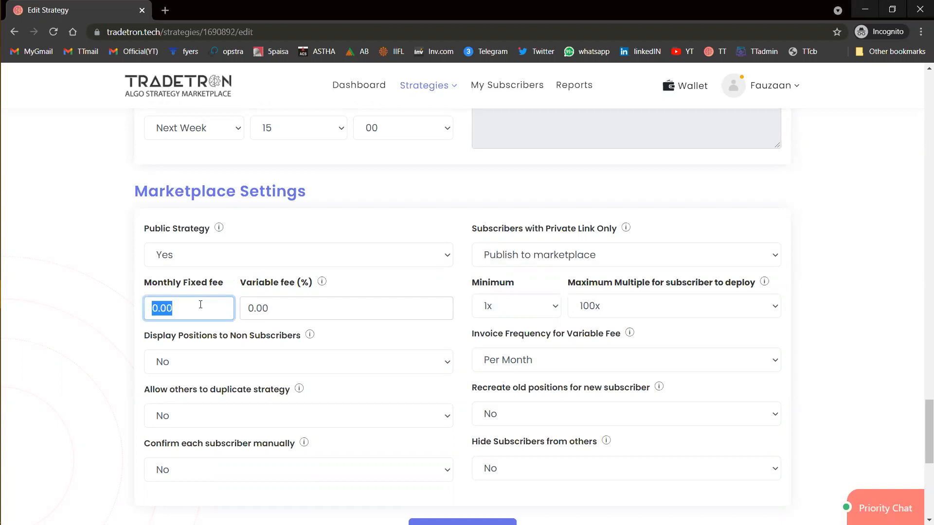
left_click(272, 313)
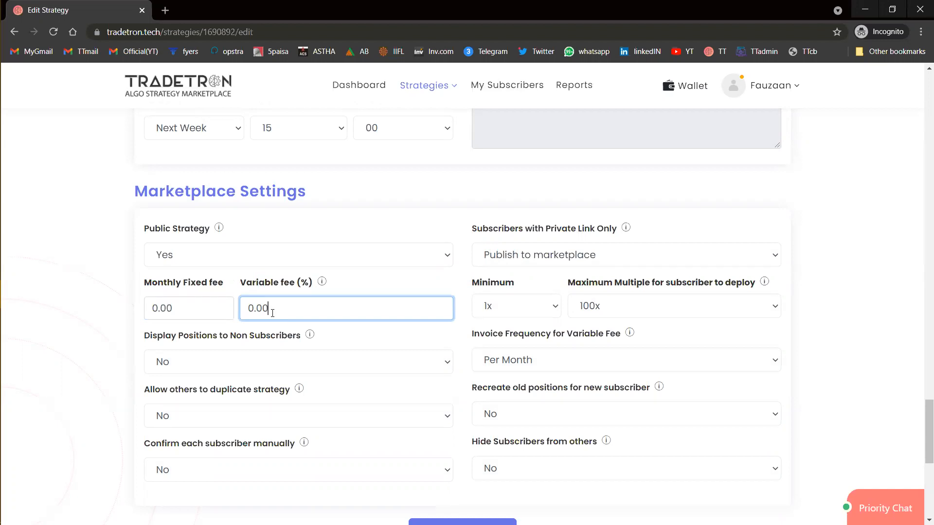
left_click(502, 352)
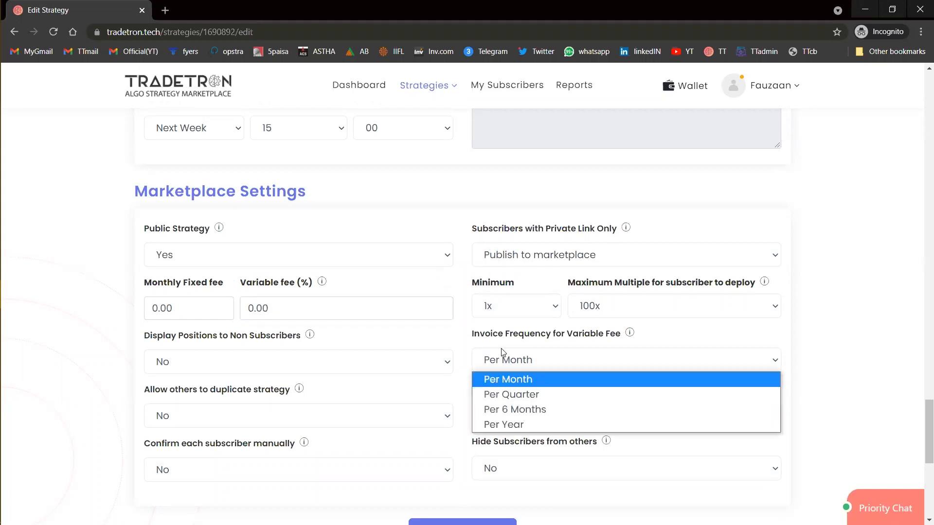
left_click(501, 350)
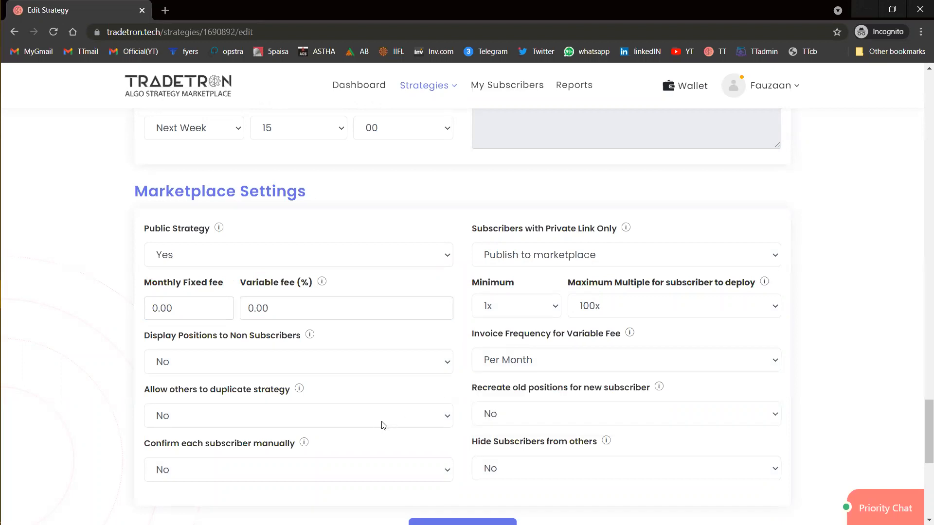
Step: Set Public Strategy to No in the marketplace settings
scroll(384, 422, "down", 1)
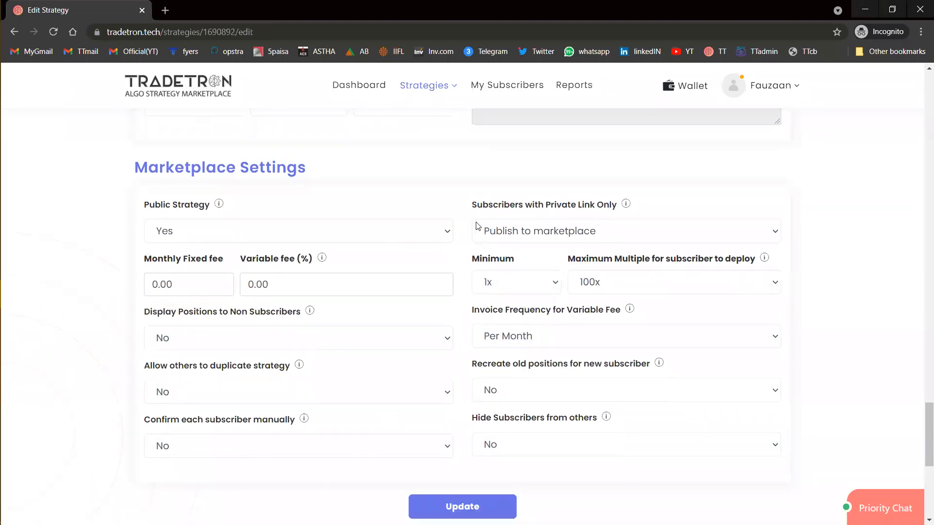
left_click(448, 236)
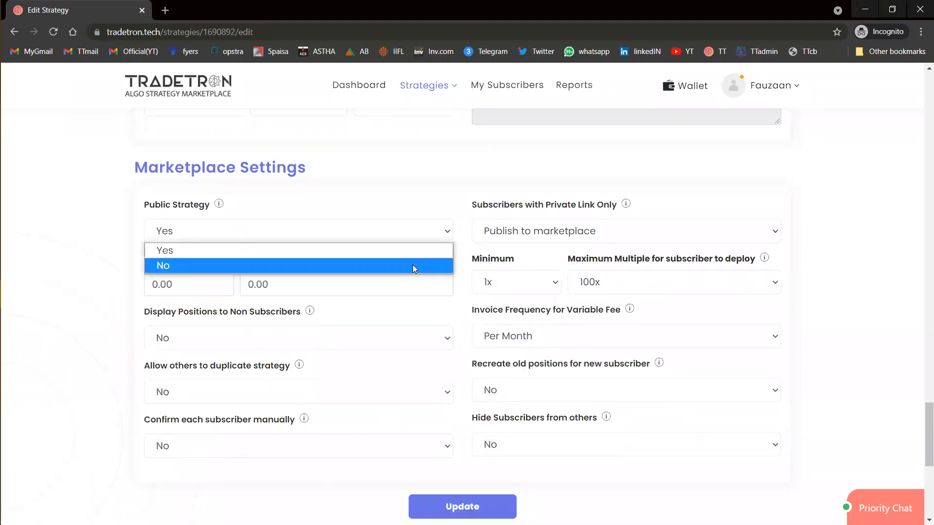
left_click(412, 264)
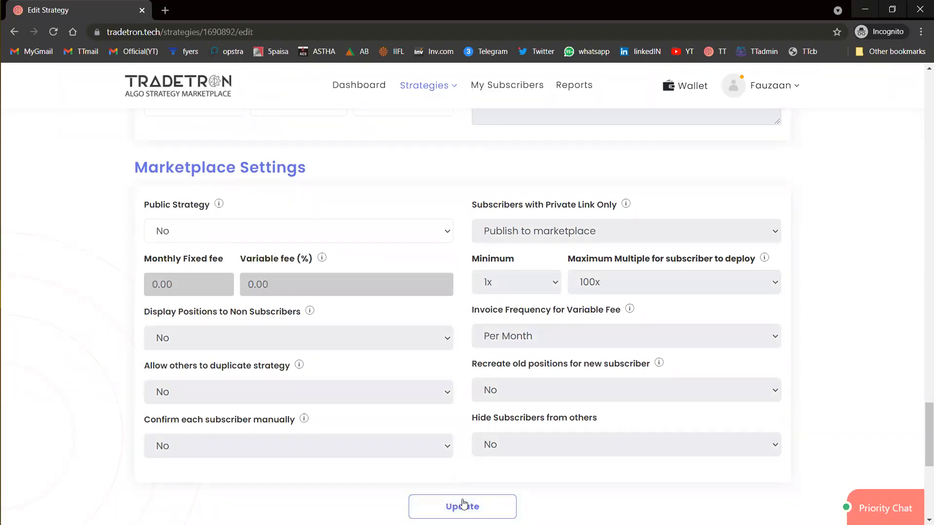
scroll(463, 431, "up", 15)
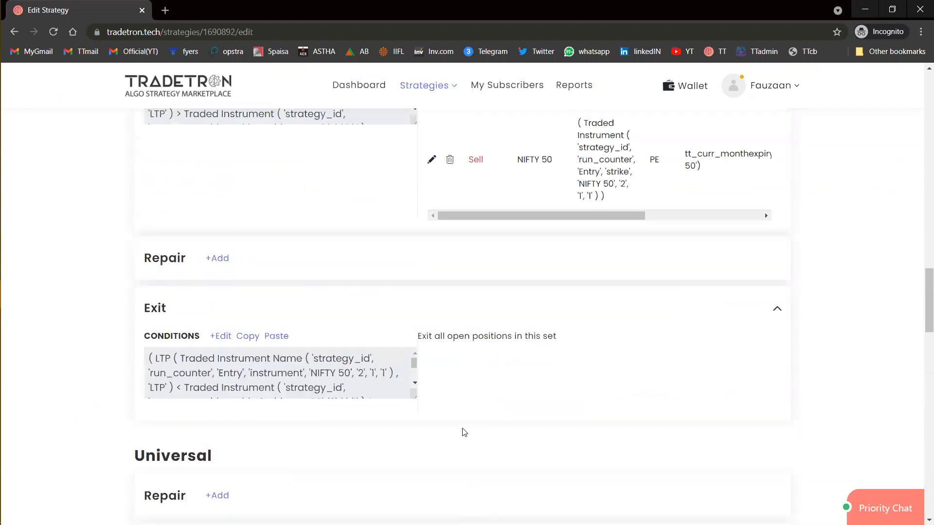
scroll(462, 432, "up", 15)
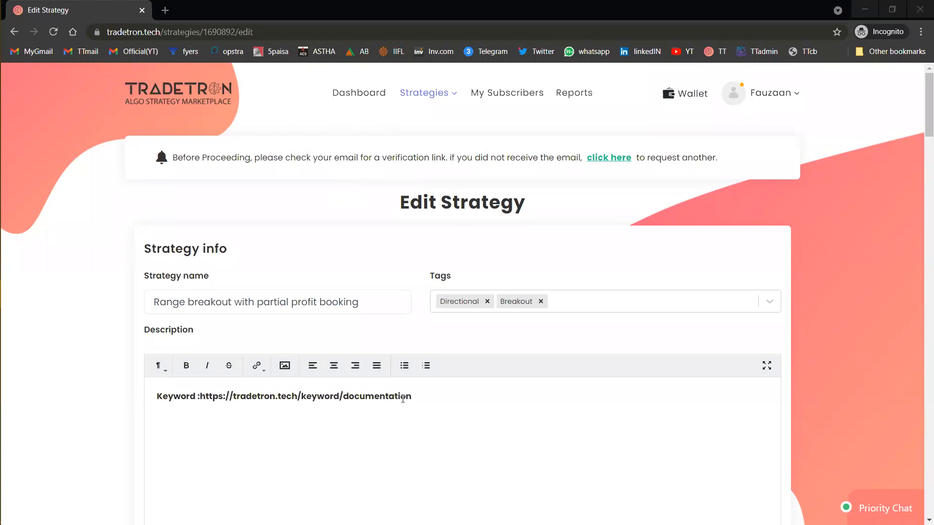
left_click(168, 10)
type("https://tradetron.tech/keyword/documentation")
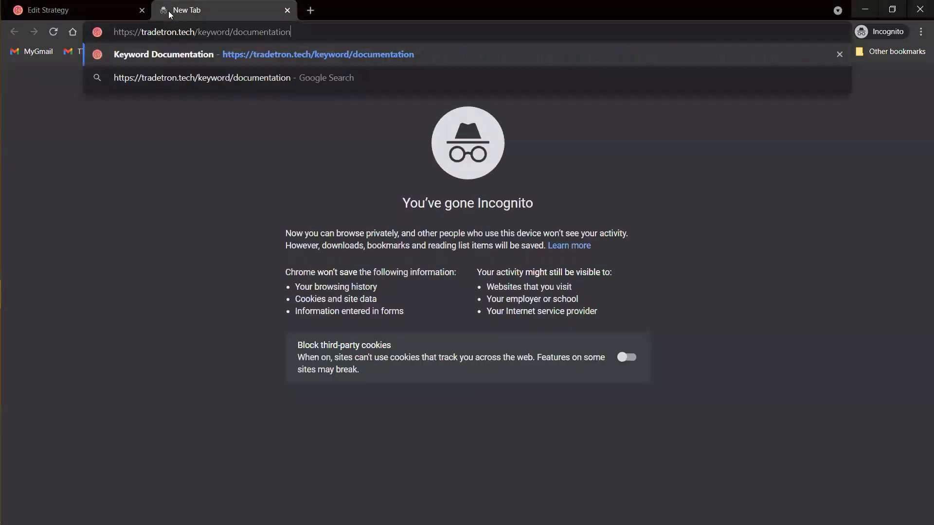
key("Return")
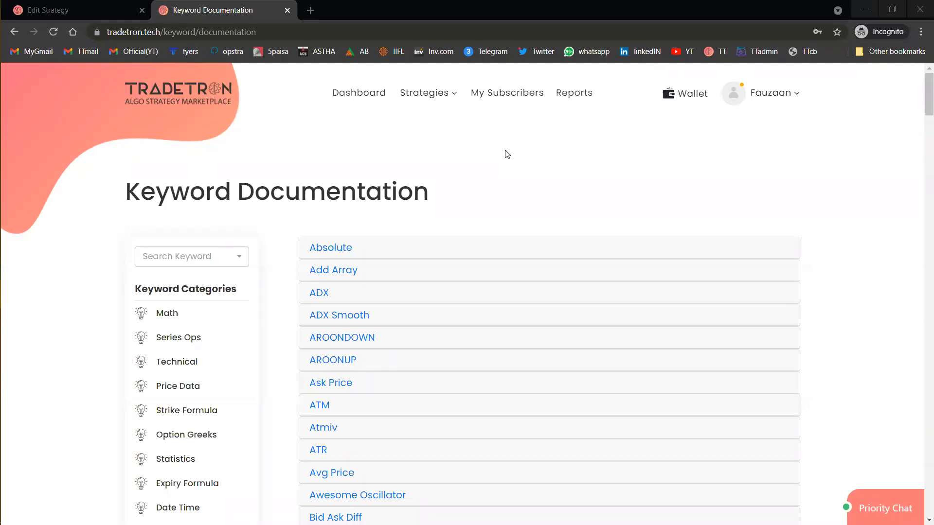
Step: Read the documentation entries and examples for the Absolute and Add Array keywords
left_click(339, 257)
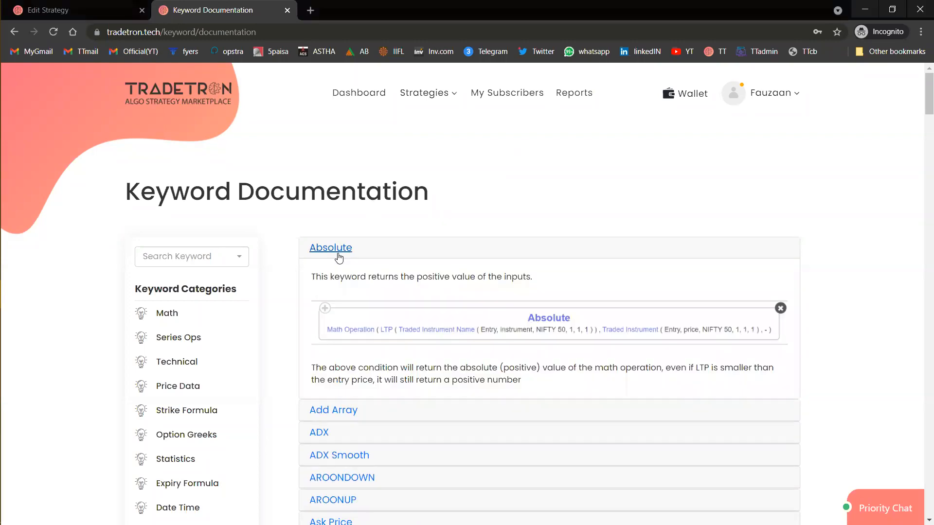
scroll(339, 258, "down", 1)
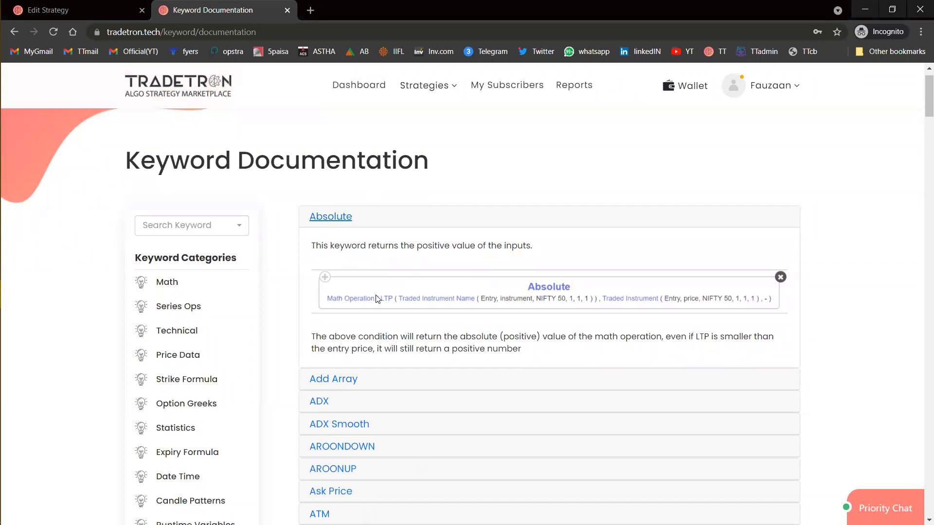
left_click(340, 384)
scroll(340, 383, "down", 4)
scroll(339, 383, "down", 3)
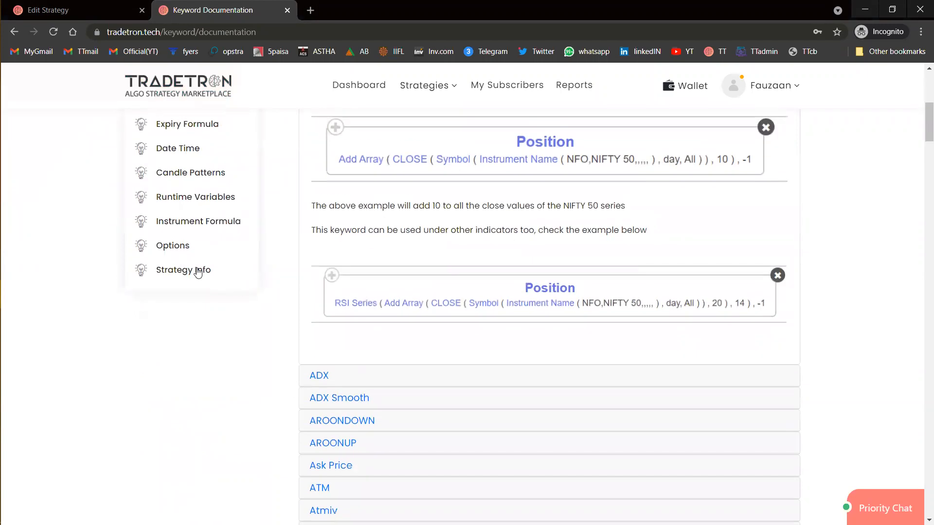
Step: Browse the Strategy Info, Math and Technical keyword categories in the documentation
left_click(197, 271)
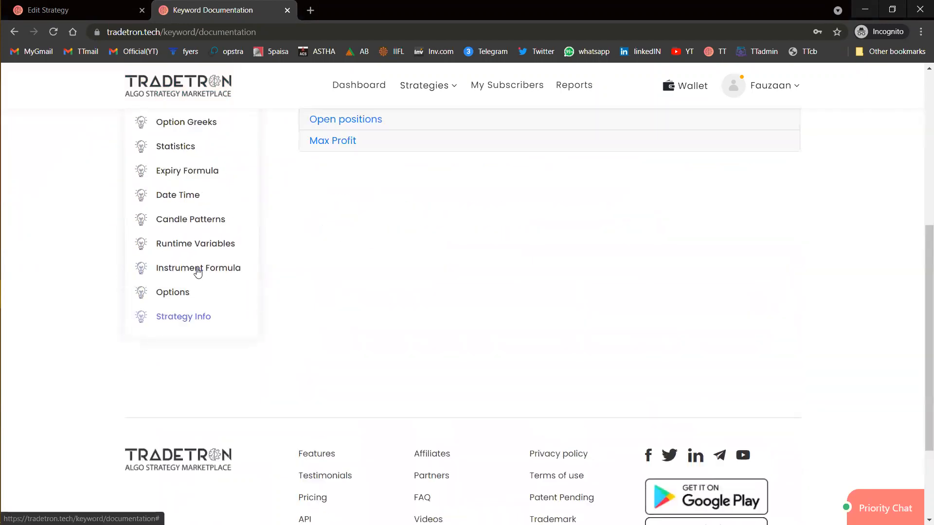
left_click(170, 298)
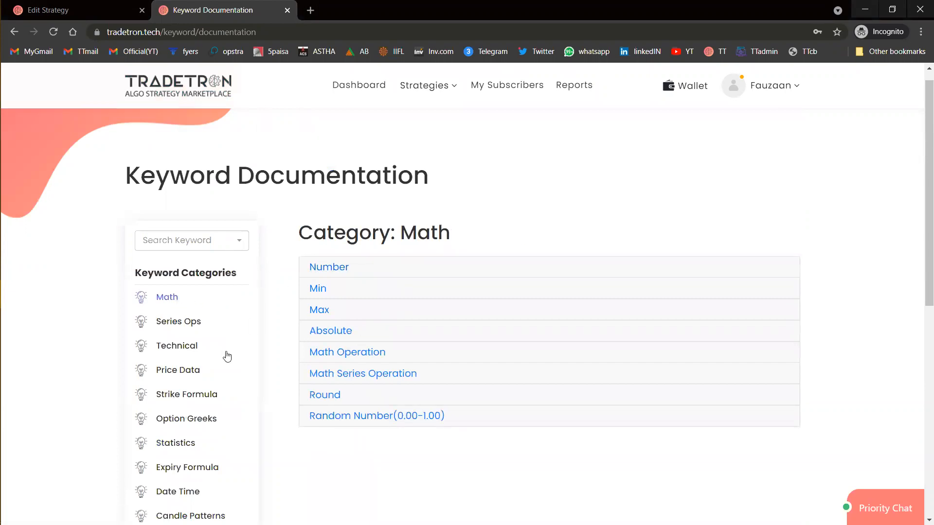
scroll(225, 355, "down", 1)
left_click(188, 335)
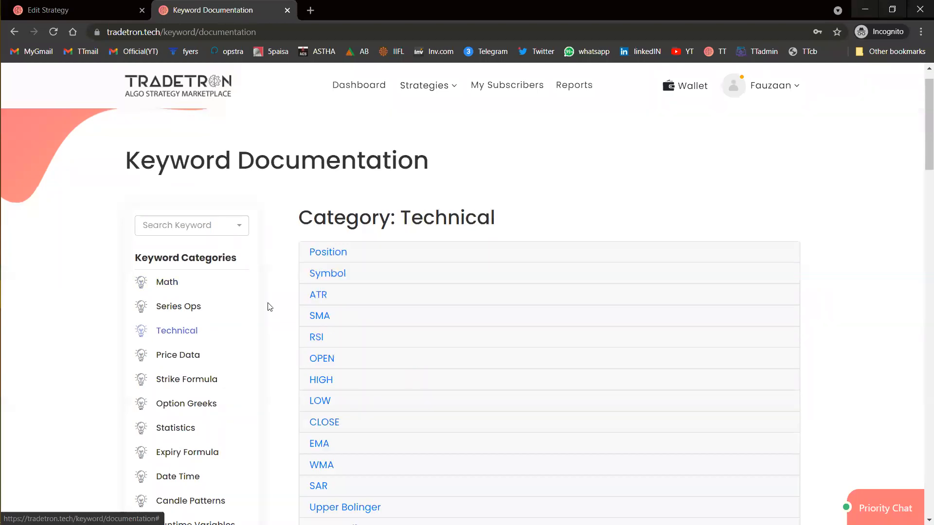
Step: Read the Position keyword entry in the Technical category, including its parameters and example
left_click(333, 253)
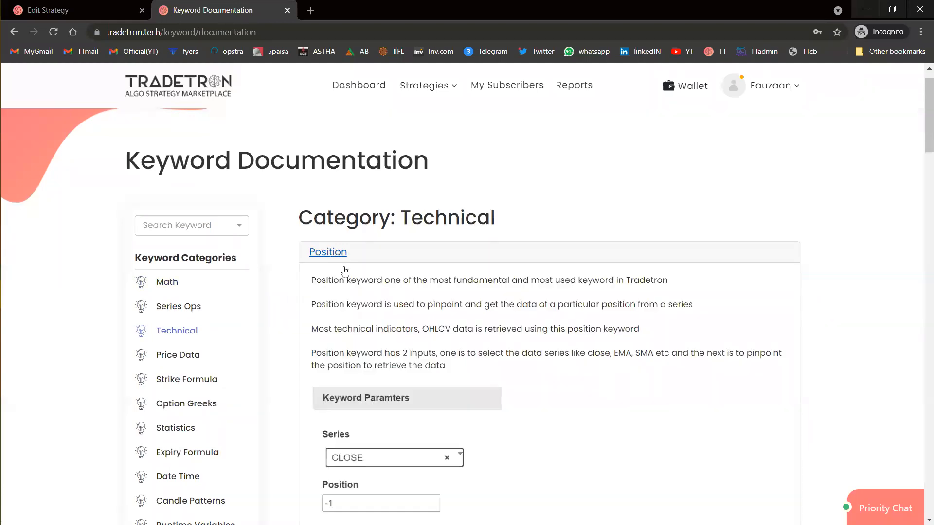
scroll(375, 327, "down", 7)
scroll(374, 327, "down", 2)
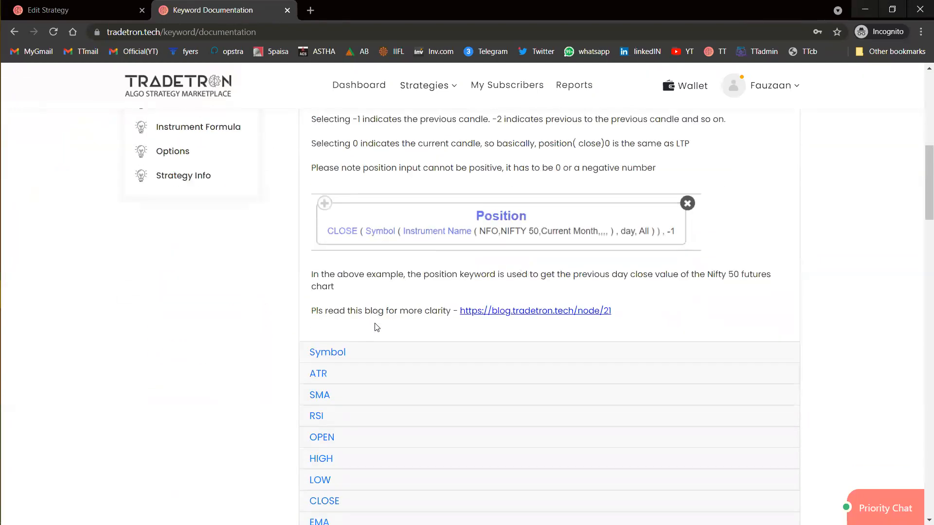
scroll(375, 327, "down", 1)
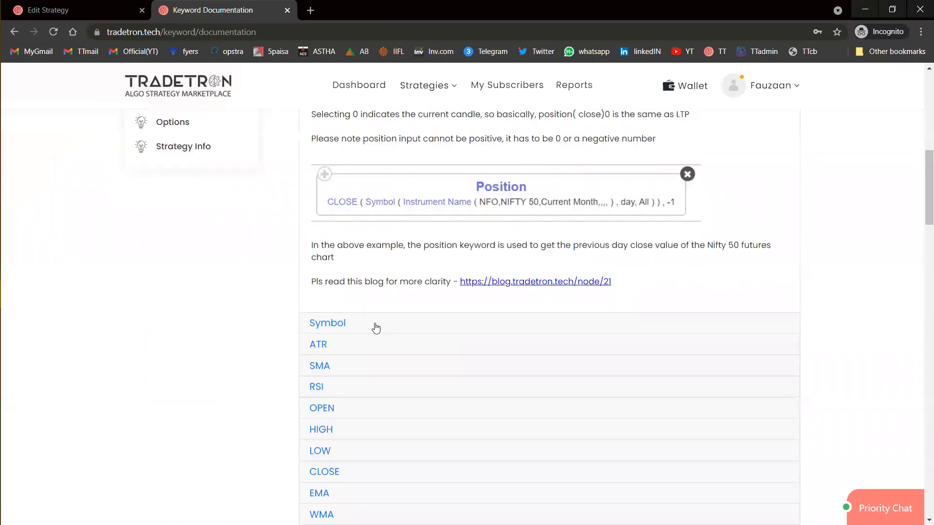
Step: Read the RSI, SMA and OPEN keyword entries and their example conditions in the Technical category
left_click(316, 386)
scroll(382, 386, "down", 3)
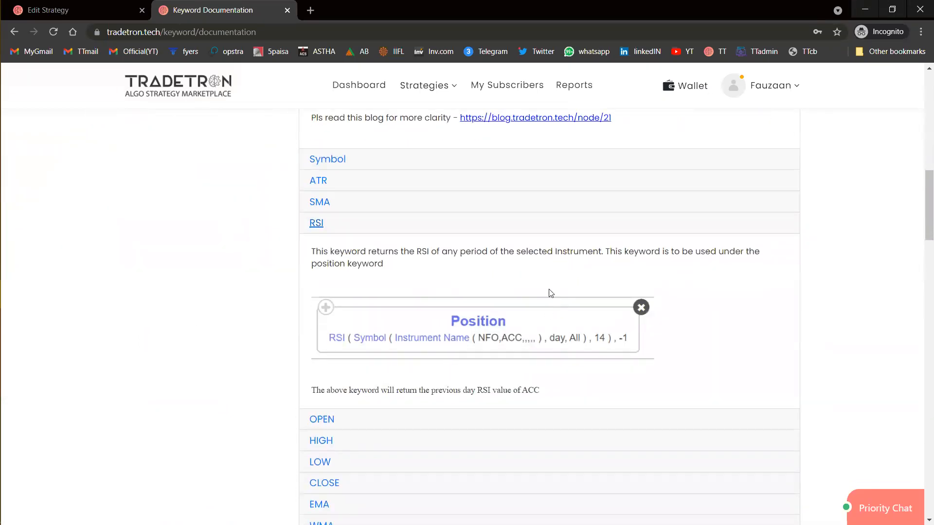
left_click(320, 204)
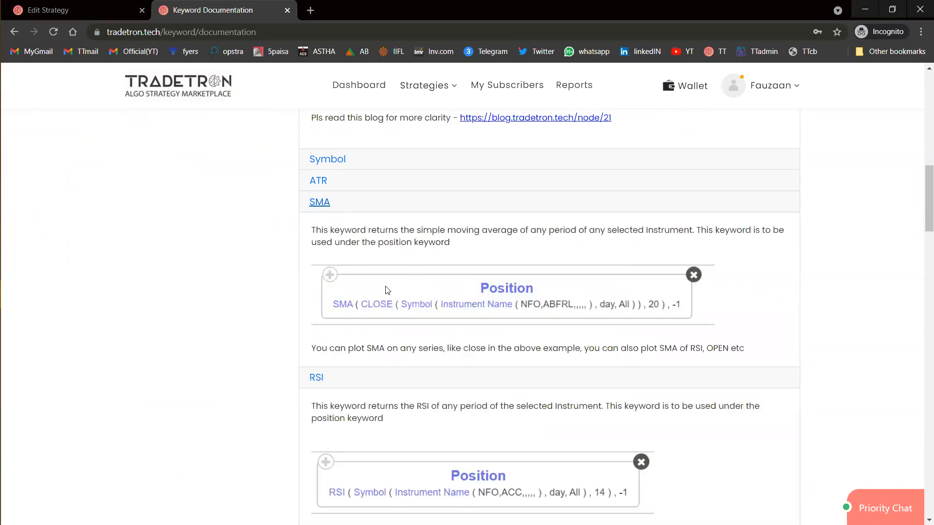
scroll(388, 290, "down", 6)
left_click(323, 265)
scroll(317, 340, "down", 1)
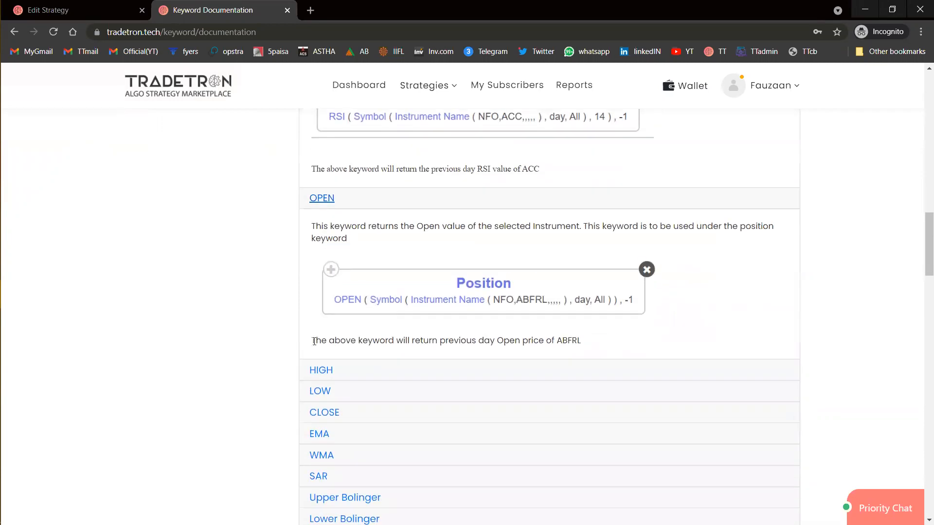
Step: Read the HIGH keyword entry and its ABFRL example in the Technical category
left_click(320, 370)
scroll(317, 373, "down", 1)
scroll(317, 373, "up", 12)
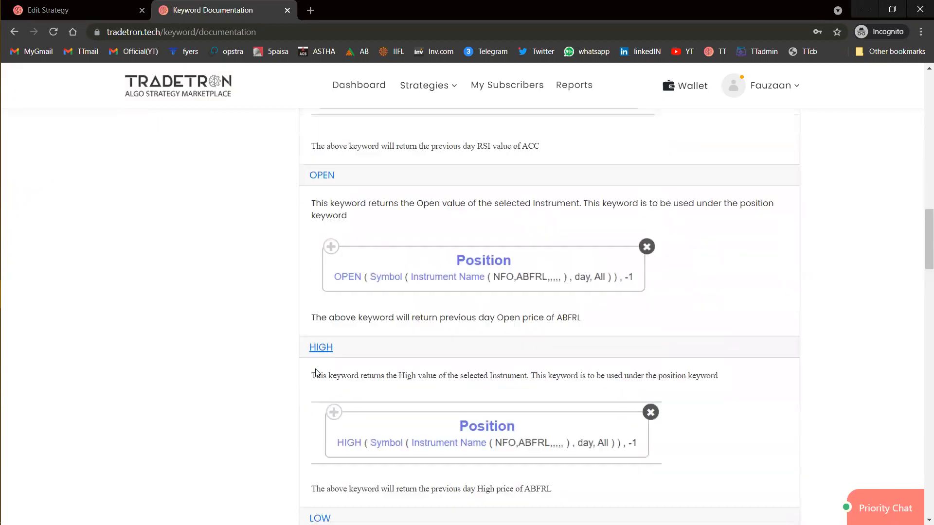
scroll(316, 369, "up", 5)
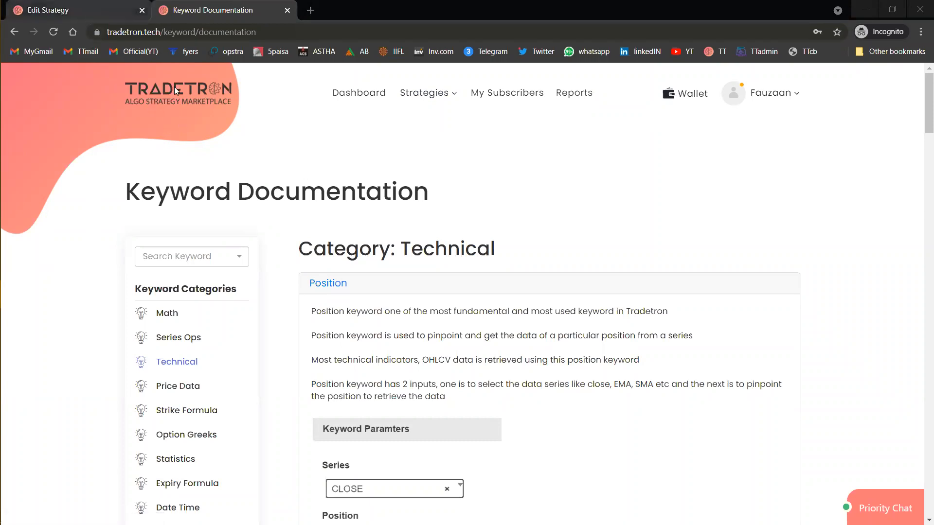
Step: In the strategy's Entry conditions, change the LTP instrument to exchange NSE with List - NIFTY 50
left_click(80, 10)
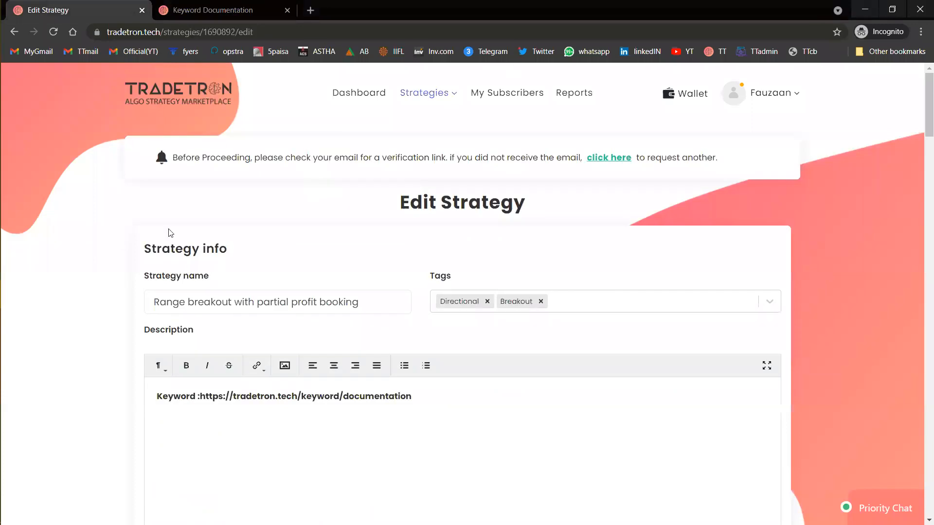
scroll(93, 309, "down", 8)
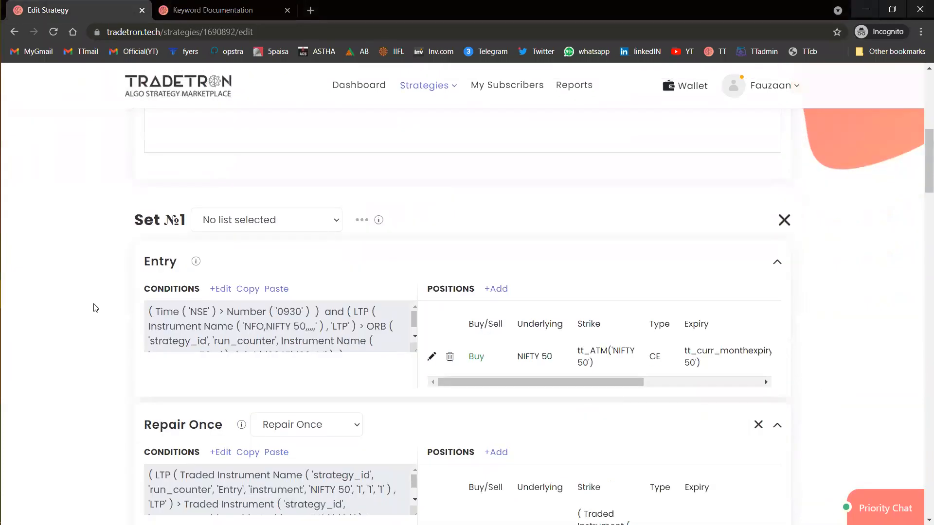
left_click(217, 292)
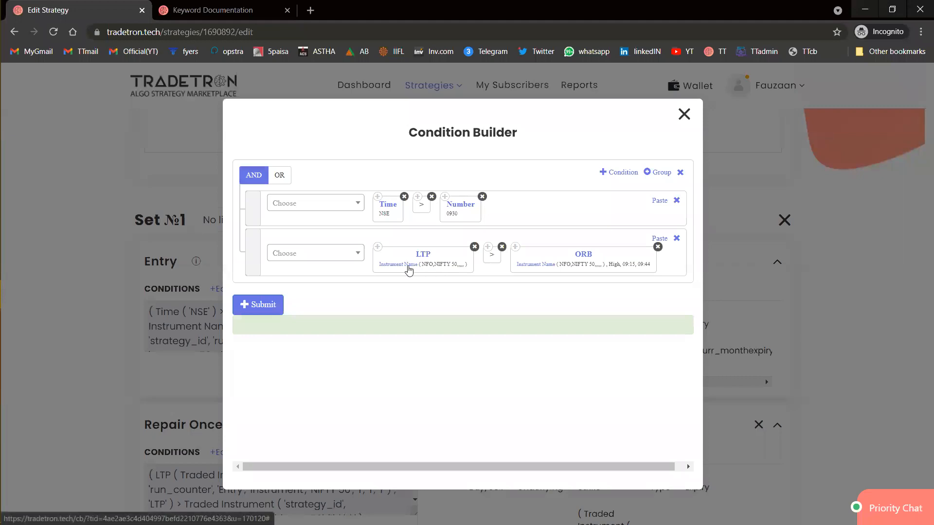
left_click(410, 270)
left_click(284, 249)
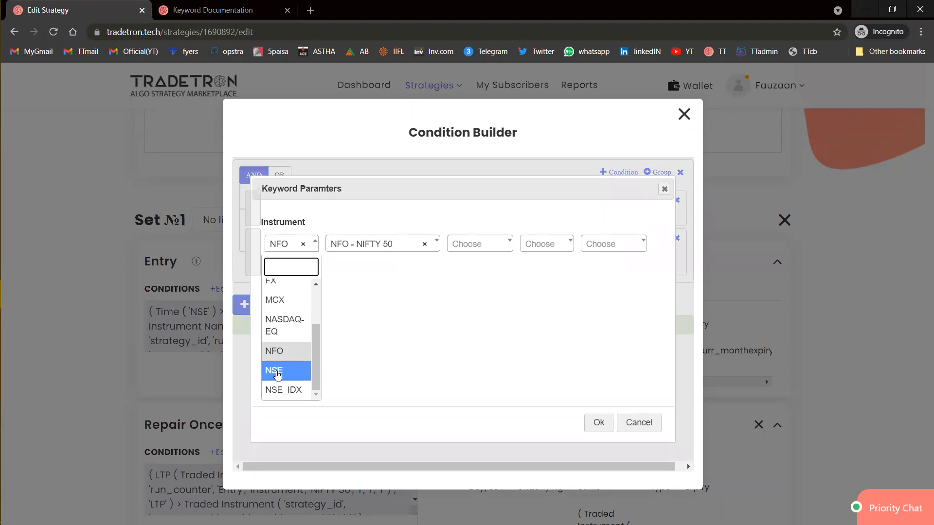
left_click(273, 371)
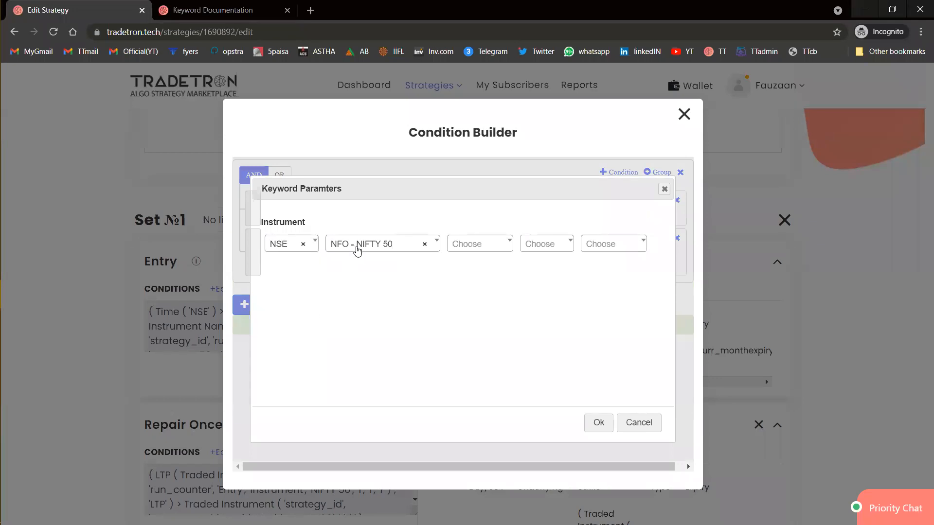
left_click(358, 251)
type("nifty")
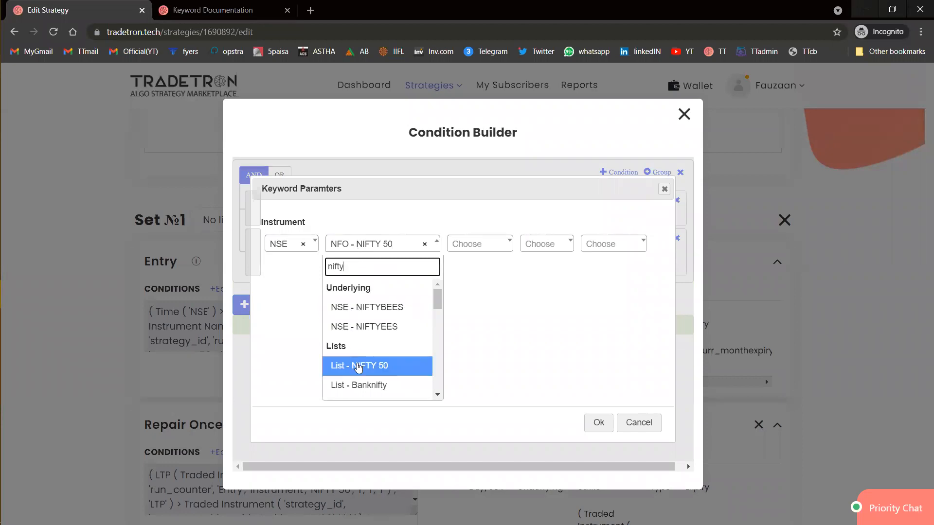
left_click(358, 366)
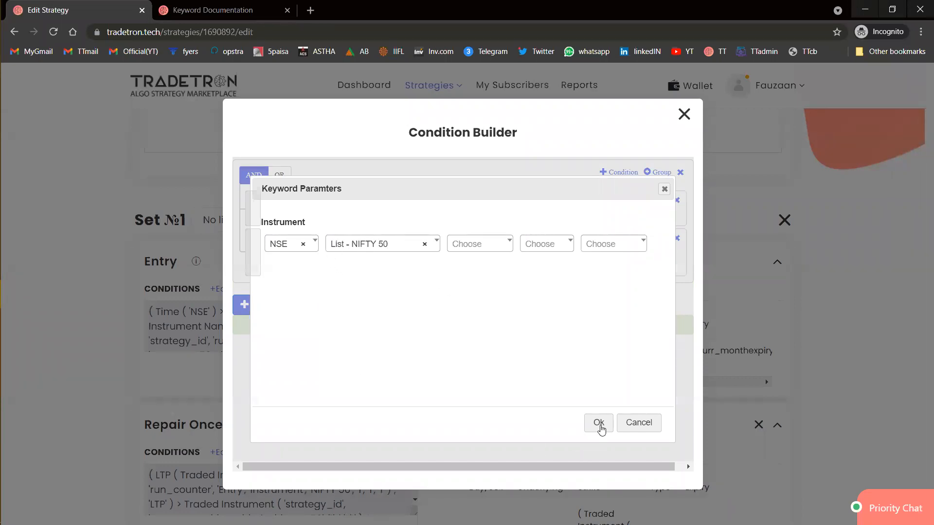
left_click(601, 430)
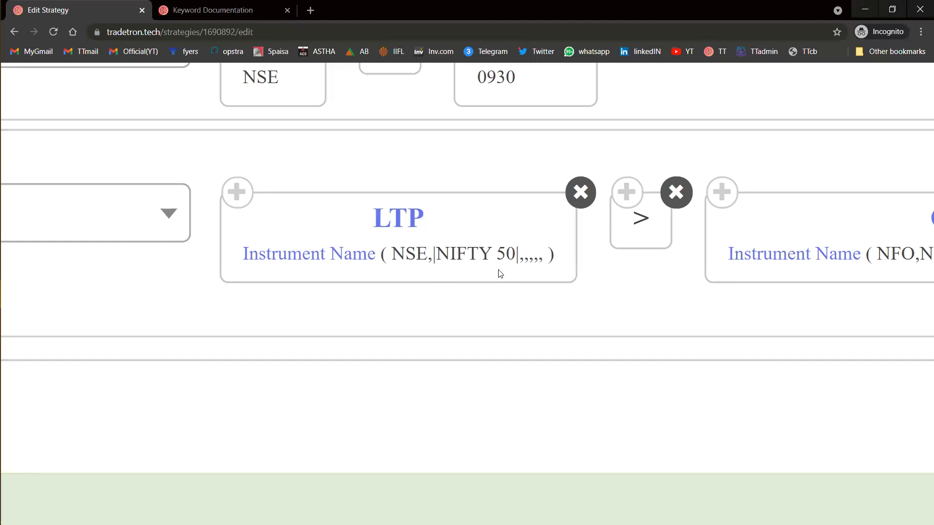
Step: Examine the list-based LTP instrument in the Entry condition and close the condition builder without submitting
scroll(500, 273, "right", 1)
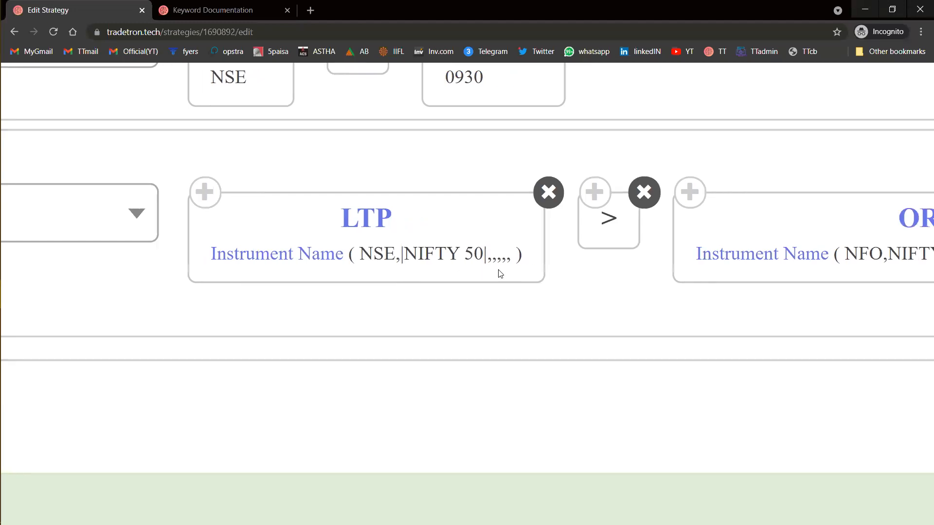
key("ctrl+minus")
key("ctrl+minus")
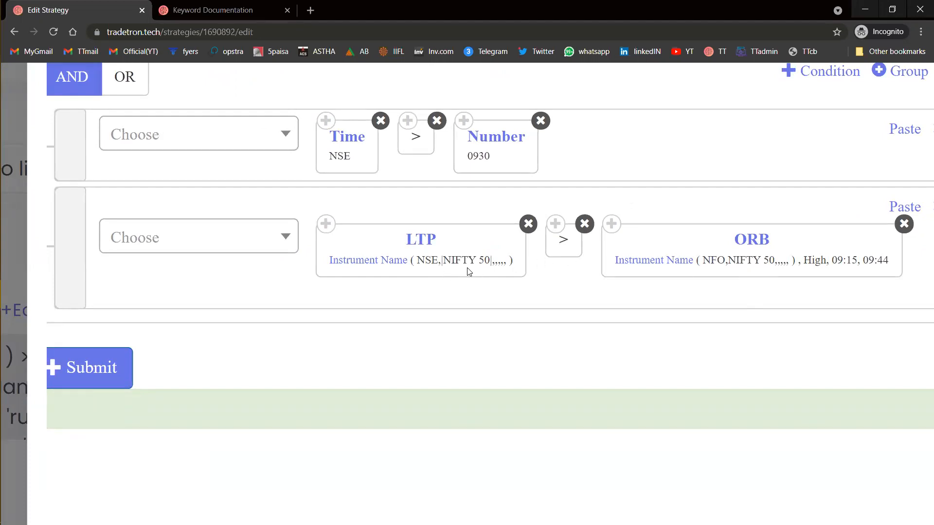
scroll(467, 268, "down", 5)
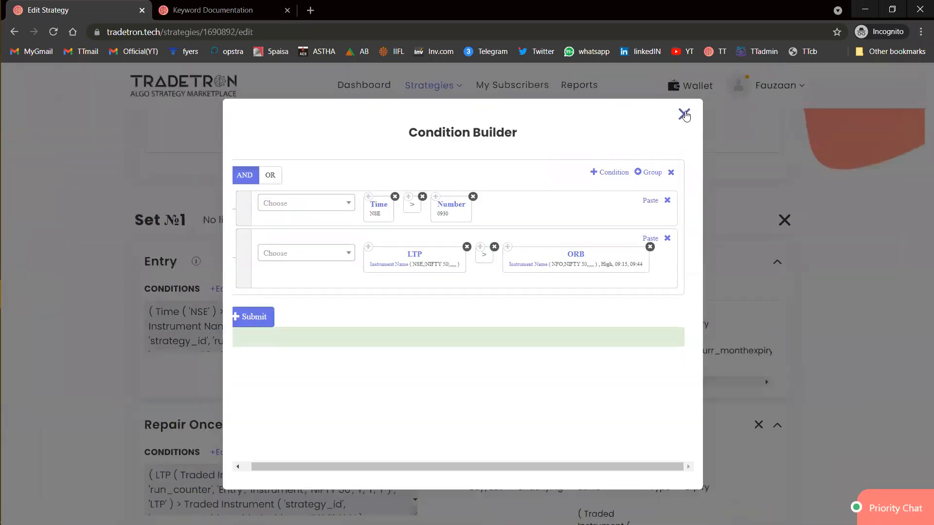
left_click(684, 113)
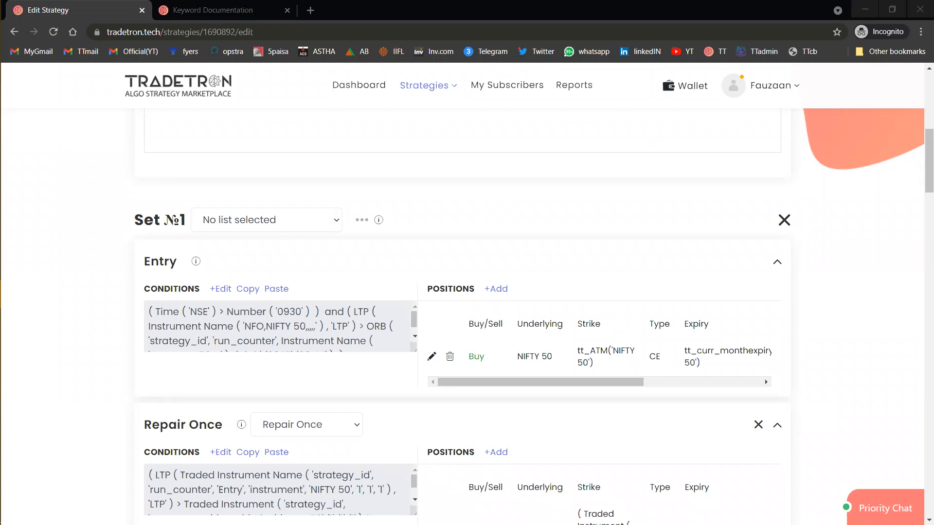
Step: Open the Priority Chat support form on the strategy page
left_click(885, 508)
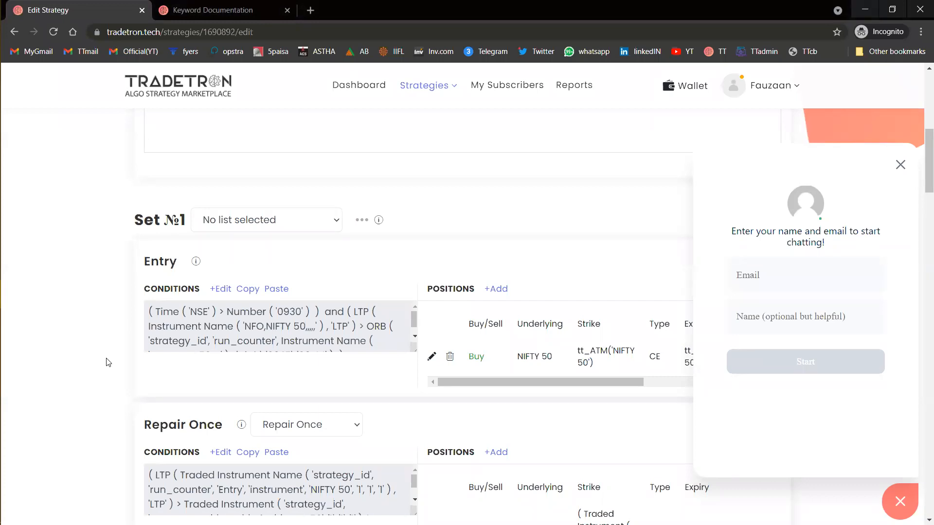
Step: In Set 1's Exit conditions, choose the Last Repaired Price keyword for the second condition of the nested AND group
scroll(108, 362, "down", 4)
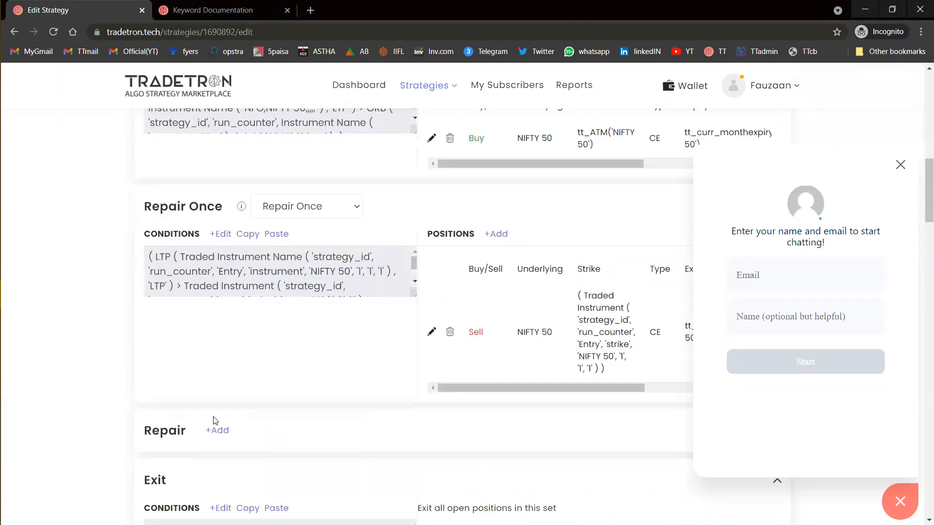
scroll(214, 422, "down", 2)
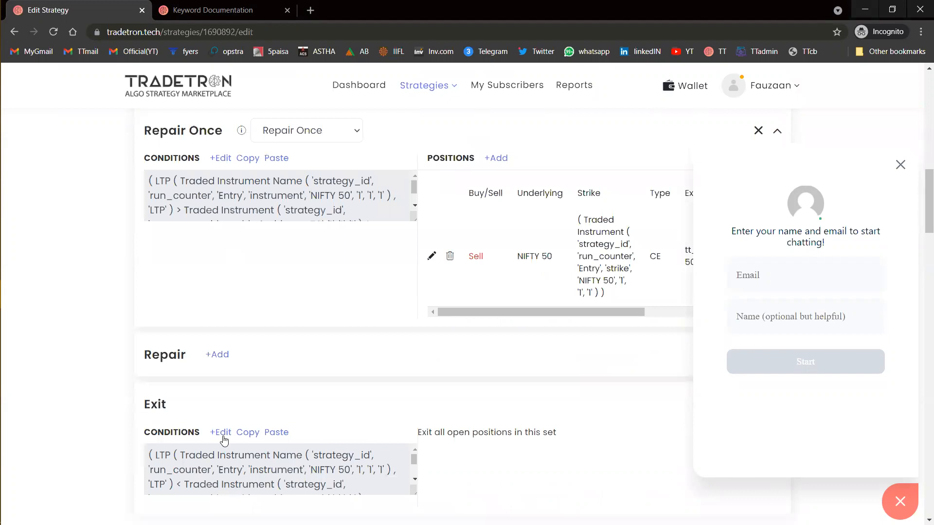
left_click(222, 434)
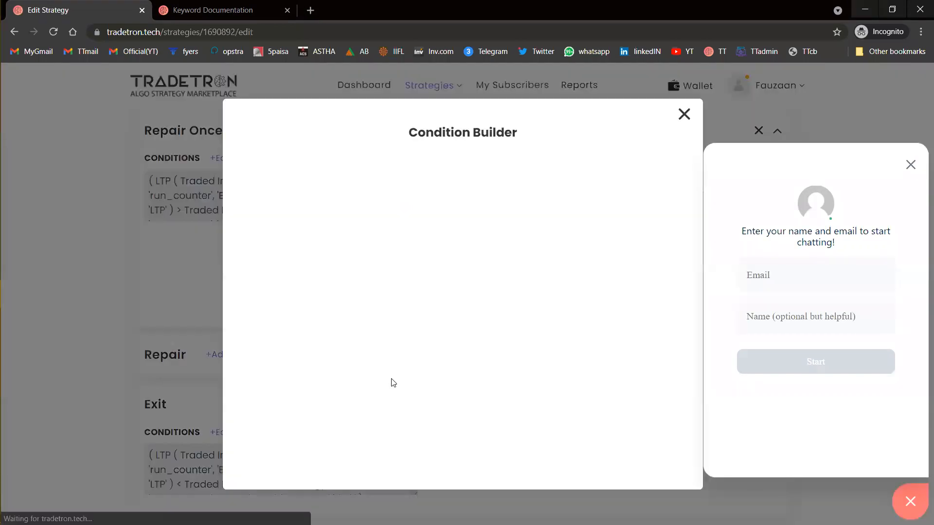
scroll(394, 382, "down", 1)
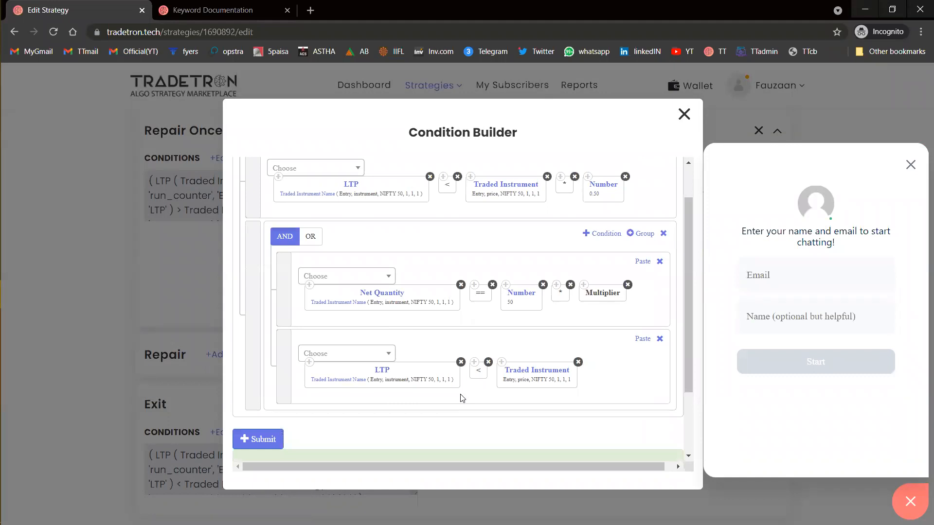
left_click(361, 355)
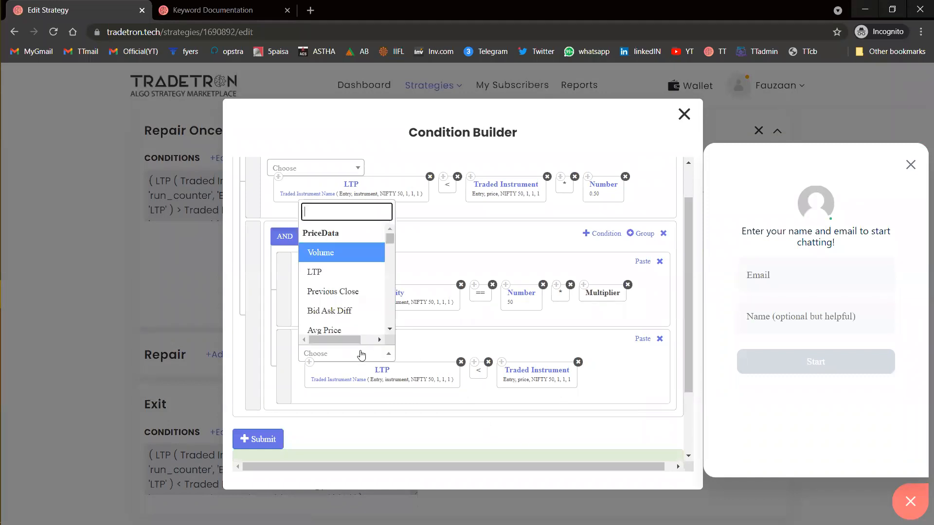
type("last")
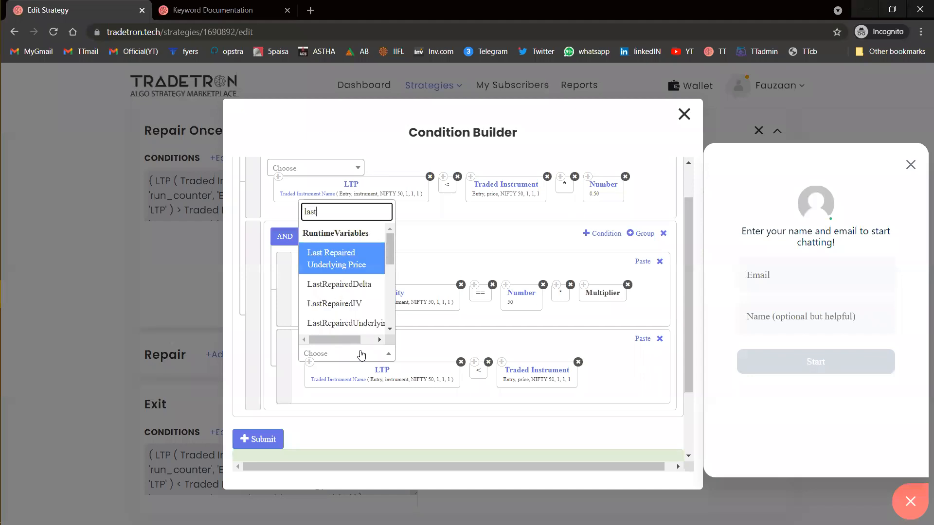
key("Down")
key("Down")
key("Down")
key("Down")
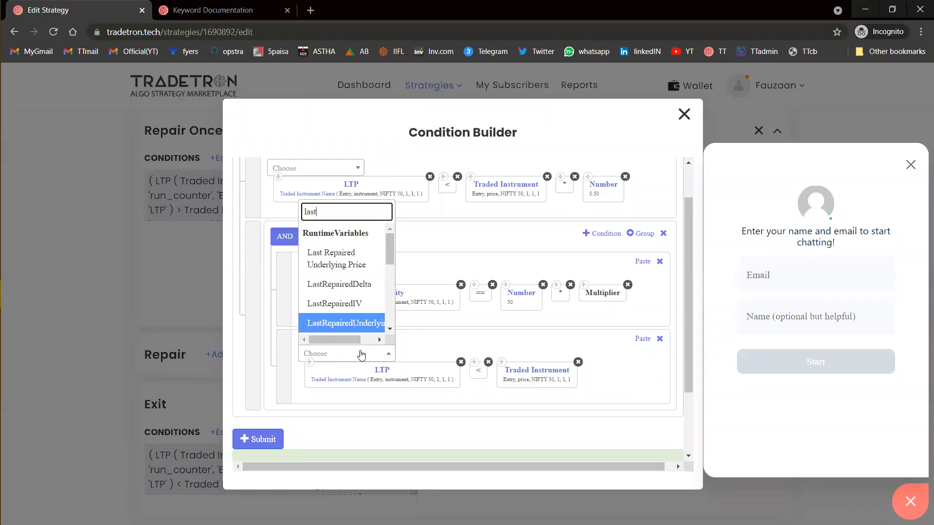
key("Return")
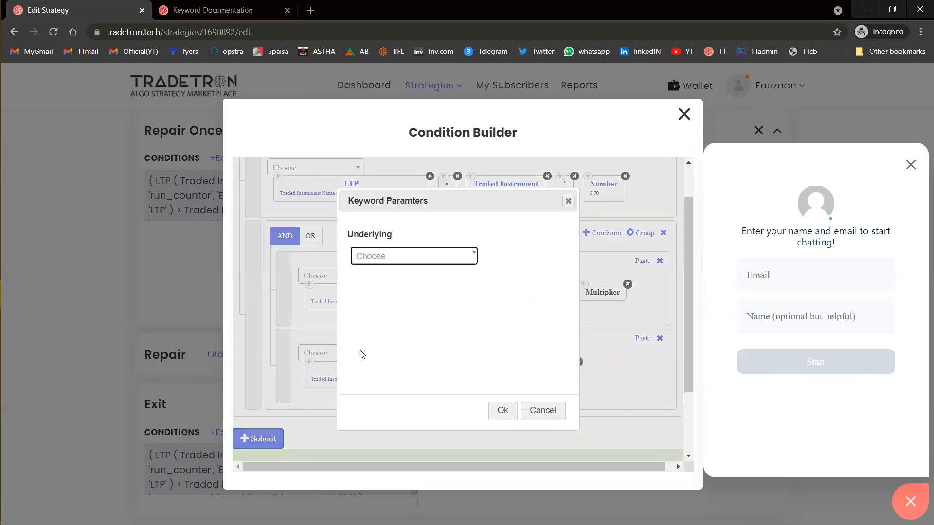
Step: Give Last Repaired Price the underlying NIFTY 50, substitute it for Traded Instrument, and close the builder unsubmitted along with the support chat
left_click(425, 261)
type("nifty")
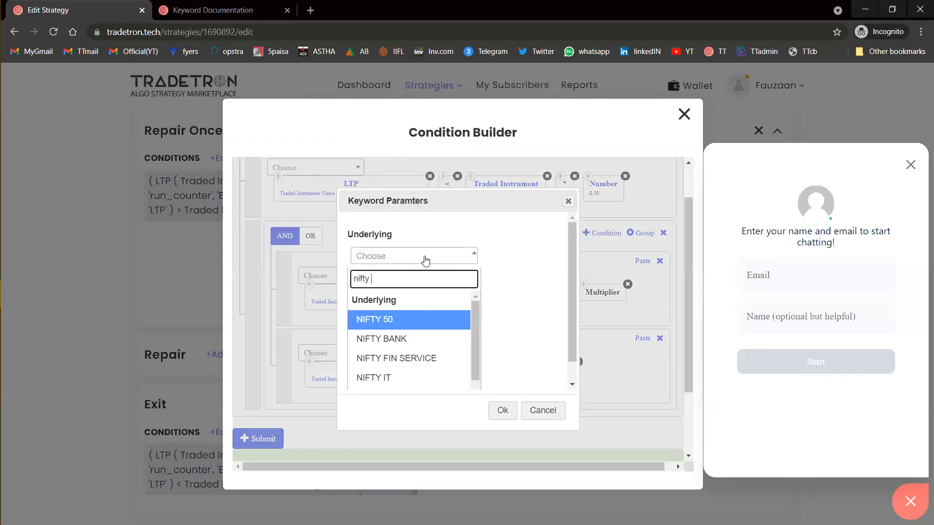
key("Return")
left_click(502, 410)
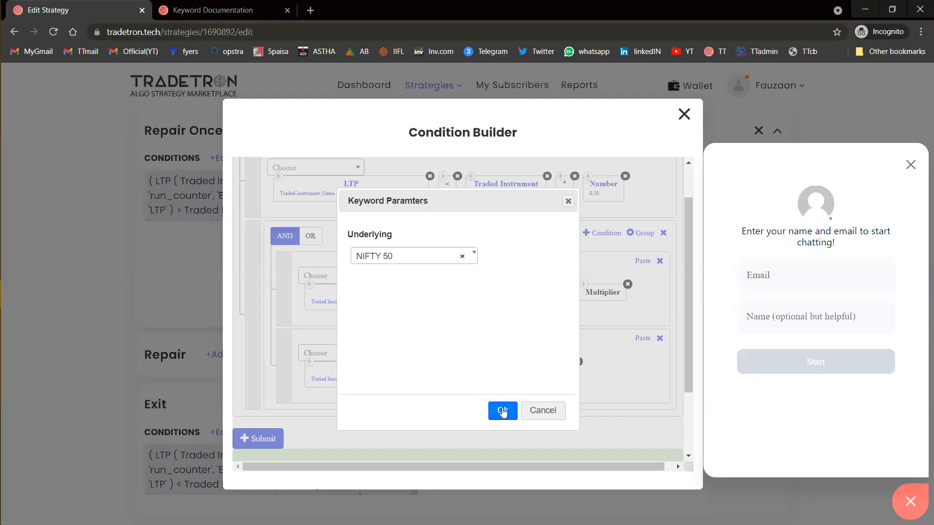
left_click_drag(358, 408, 616, 378)
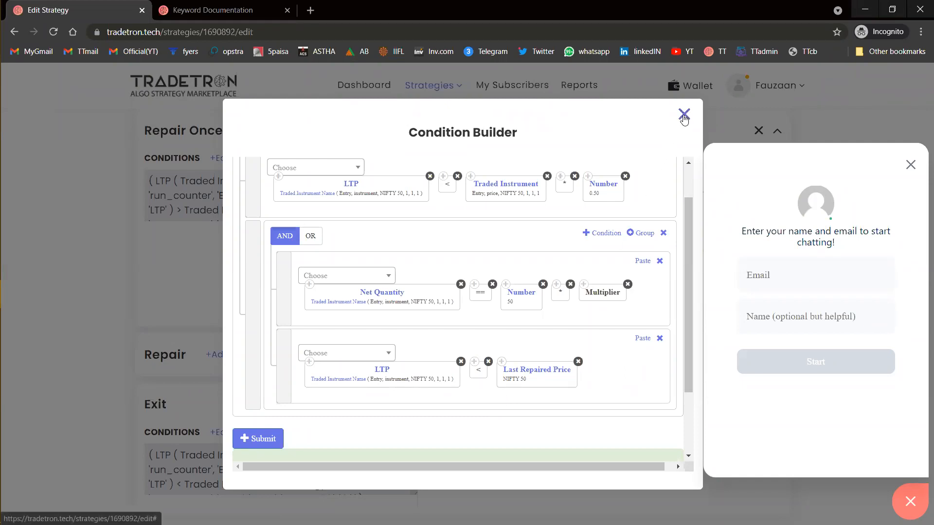
left_click(683, 115)
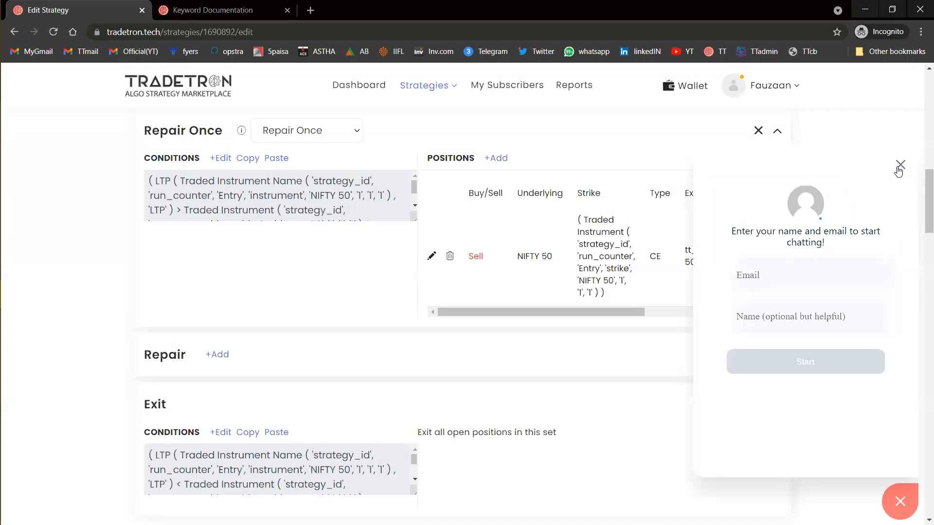
left_click(900, 166)
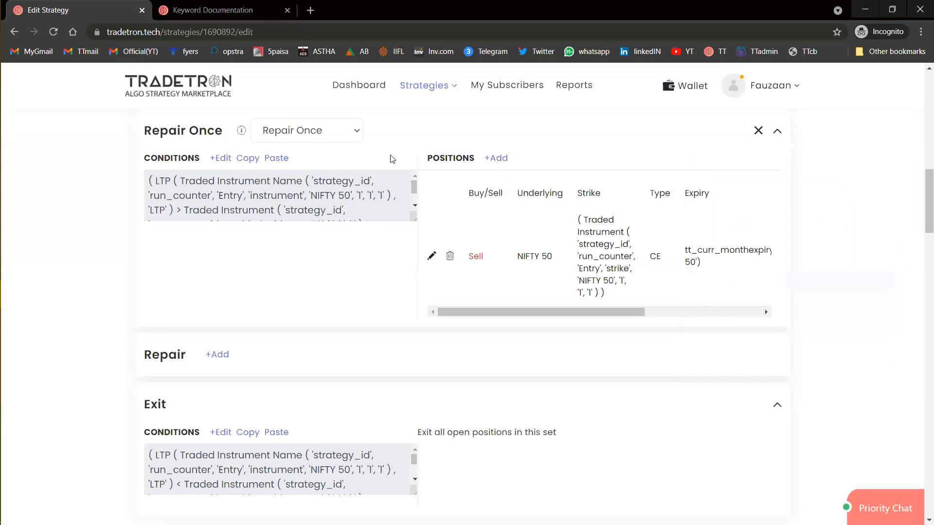
Step: Return to the keyword documentation, skim the Position entry and display the Math category
left_click(231, 4)
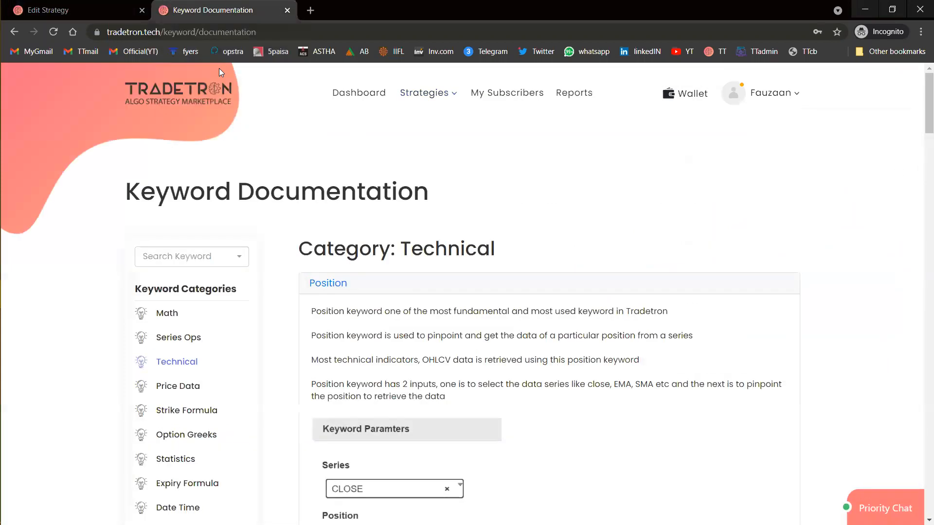
scroll(65, 344, "down", 2)
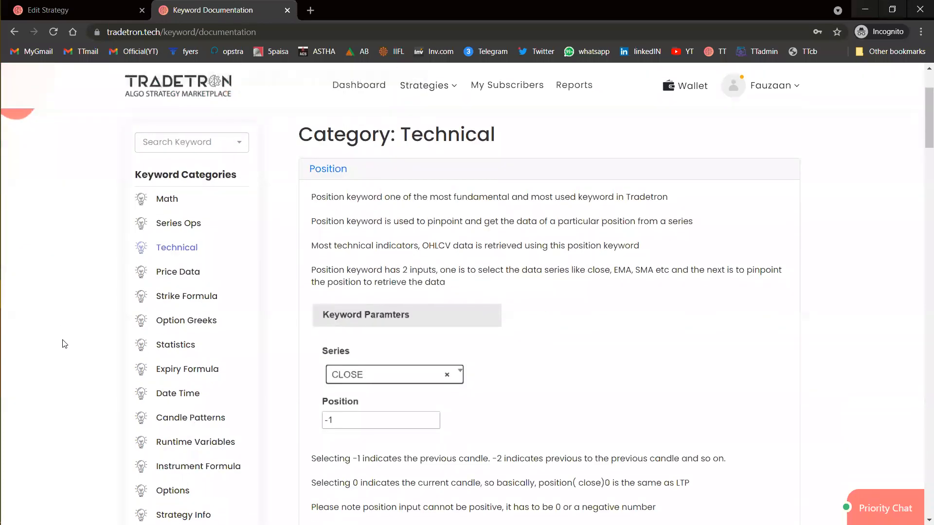
scroll(65, 344, "down", 2)
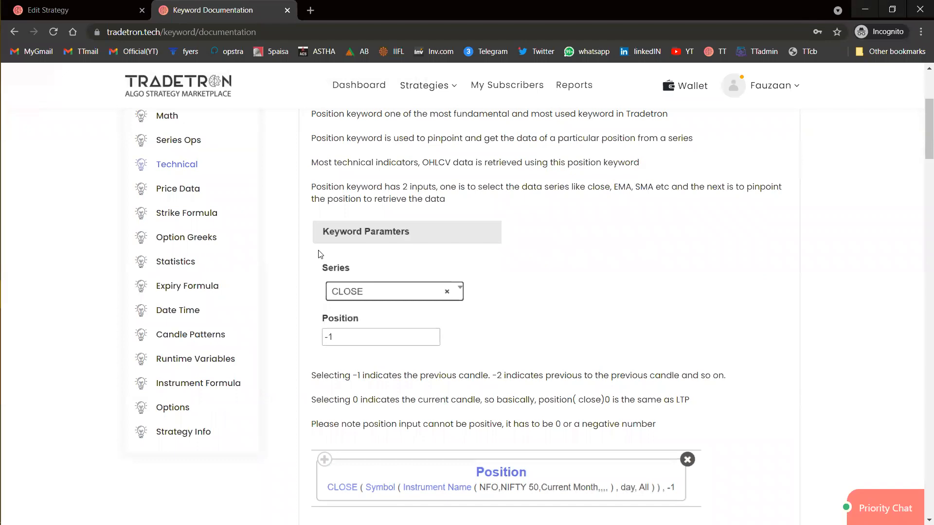
scroll(197, 191, "up", 2)
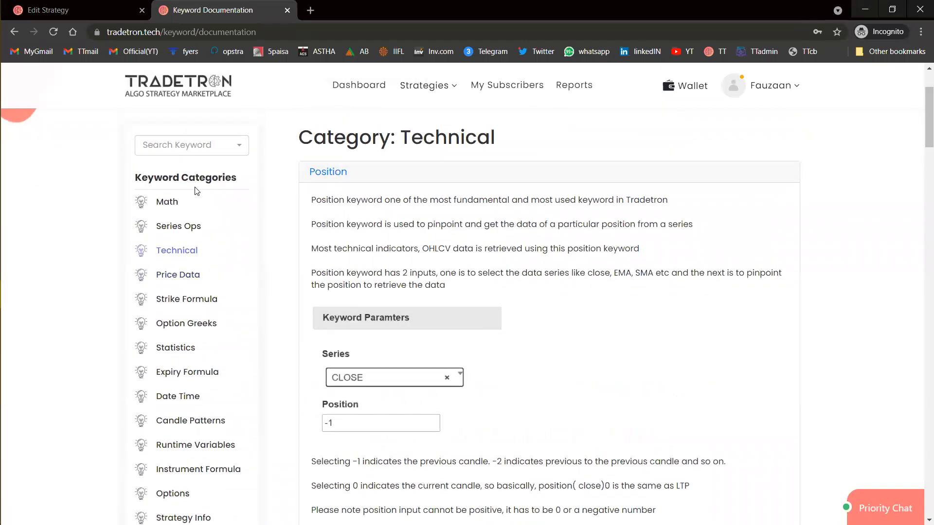
left_click(166, 206)
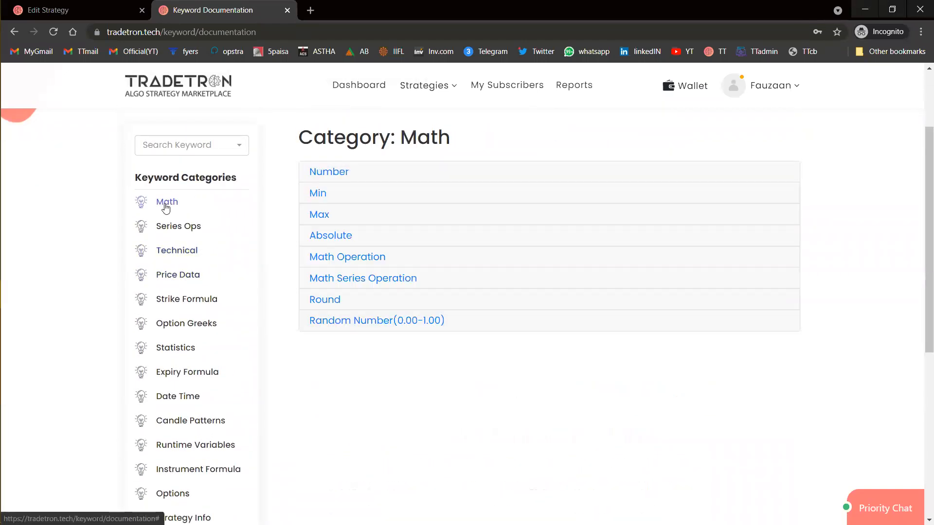
Step: Search the keyword documentation for LastRepairedPrice and read its description and example
left_click(190, 156)
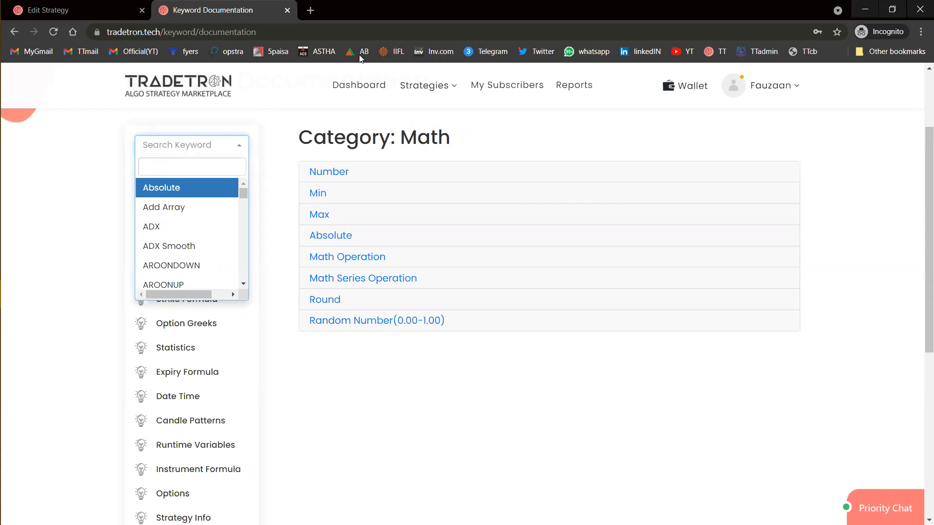
left_click(269, 142)
left_click(203, 149)
type("la")
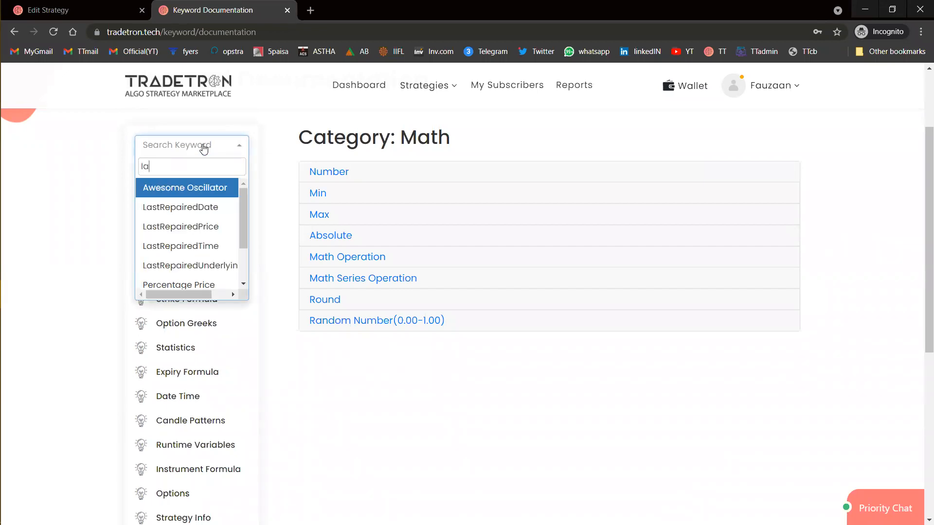
key("Down")
key("Down")
key("Return")
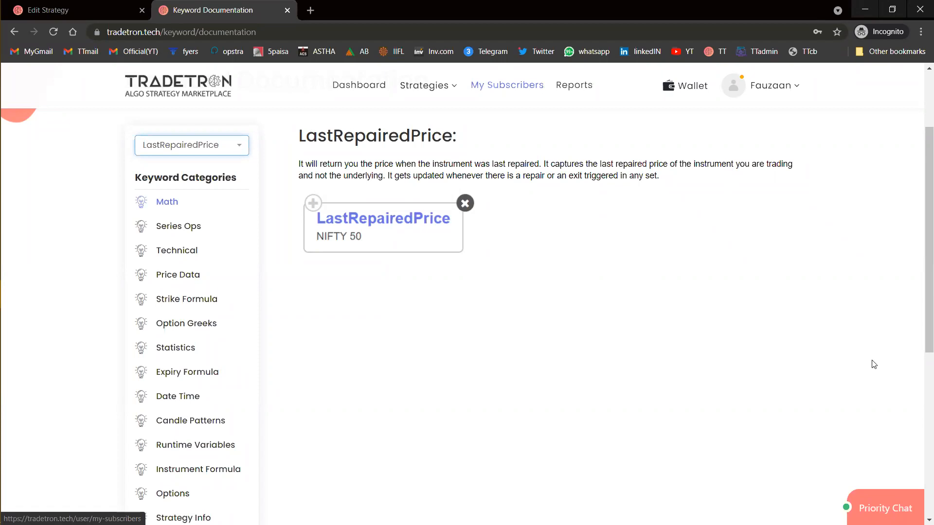
Step: Open the Priority Chat support form from the documentation page
left_click(870, 503)
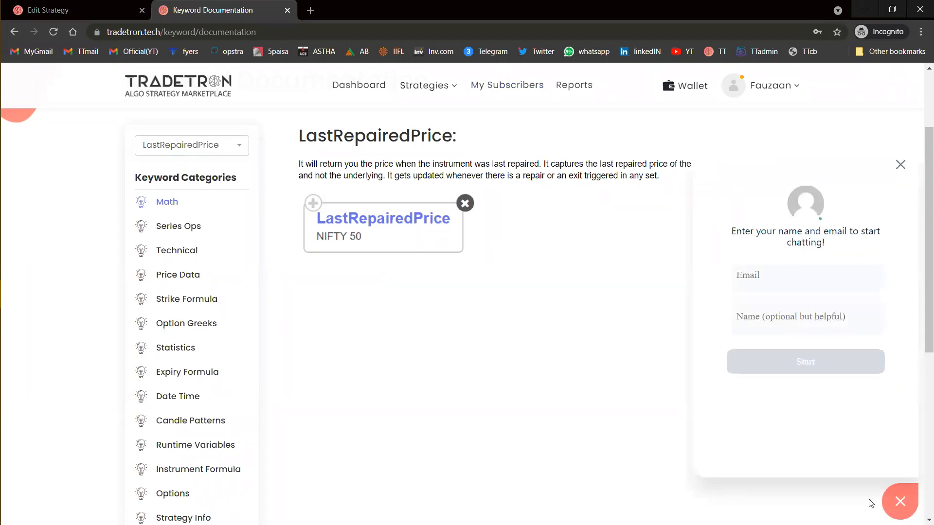